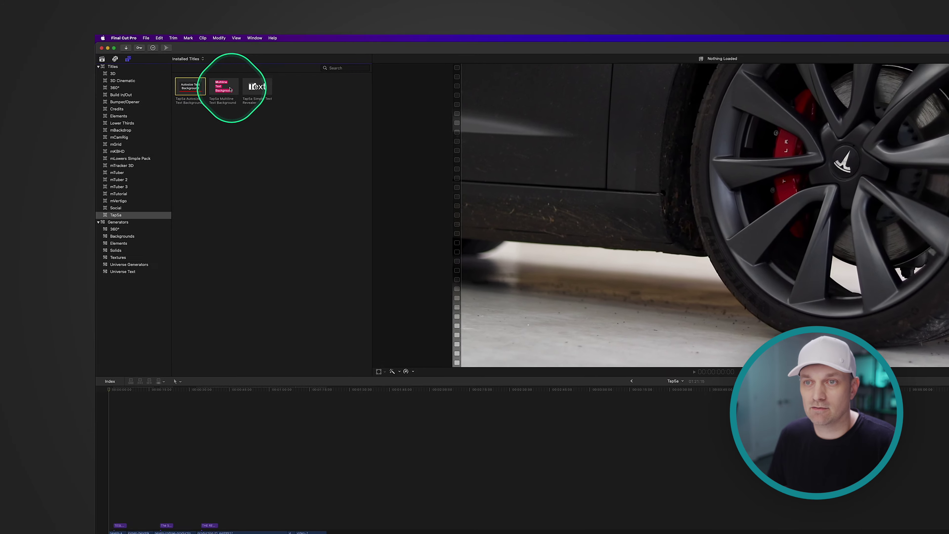
- Select the Simple Text Revealer title and show the Tap5a effects, including Quick In-Out Animator and Zoom Highlight
left_click(130, 41)
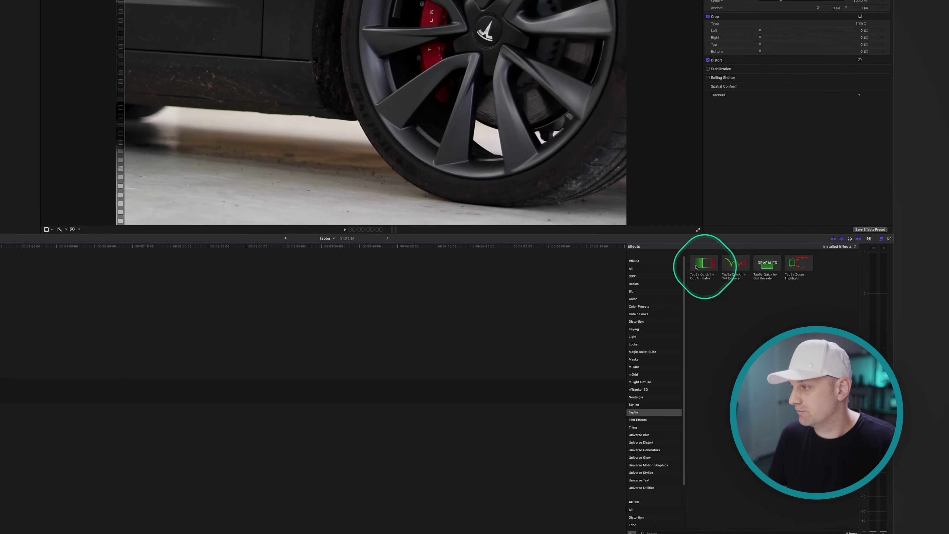
left_click(587, 406)
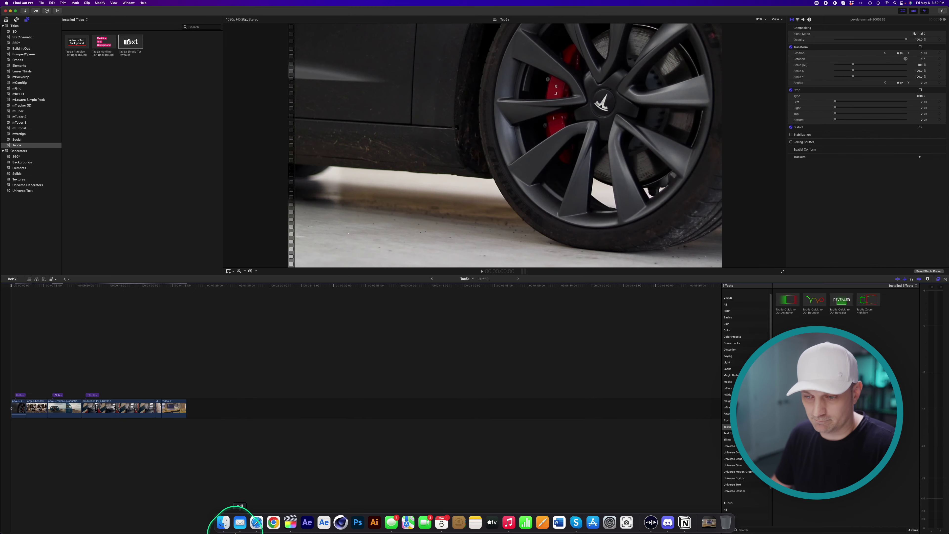
- Open the Motion Templates folder inside Movies in a new Finder window
left_click(223, 522)
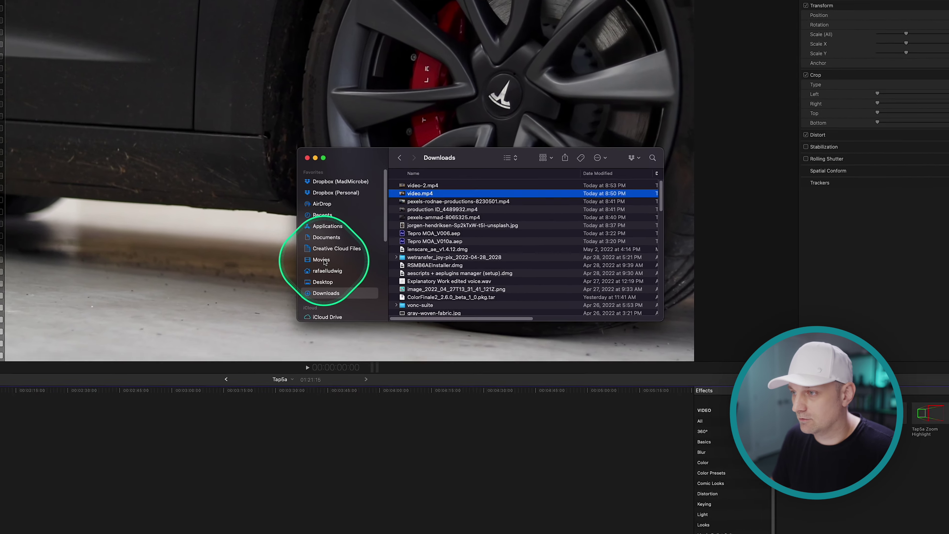
left_click(324, 261)
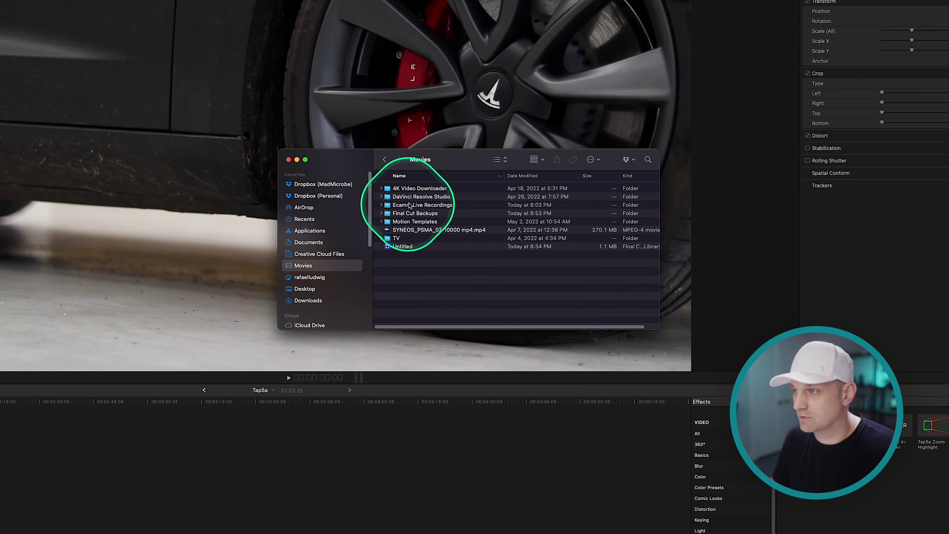
double_click(415, 223)
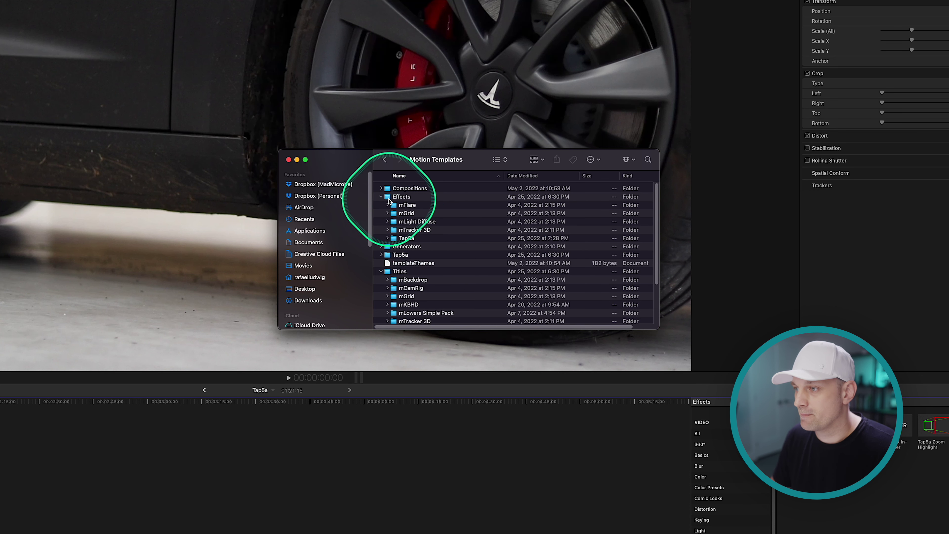
- Browse the Effects and Titles folders and expand Titles' Tap5a to list its three titles
left_click(422, 239)
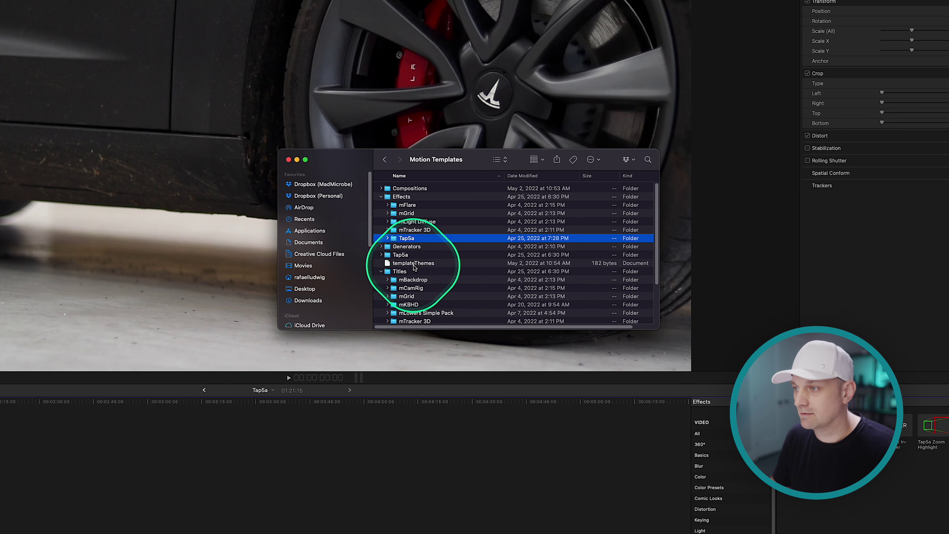
scroll(411, 217, "down", 1)
left_click(403, 195)
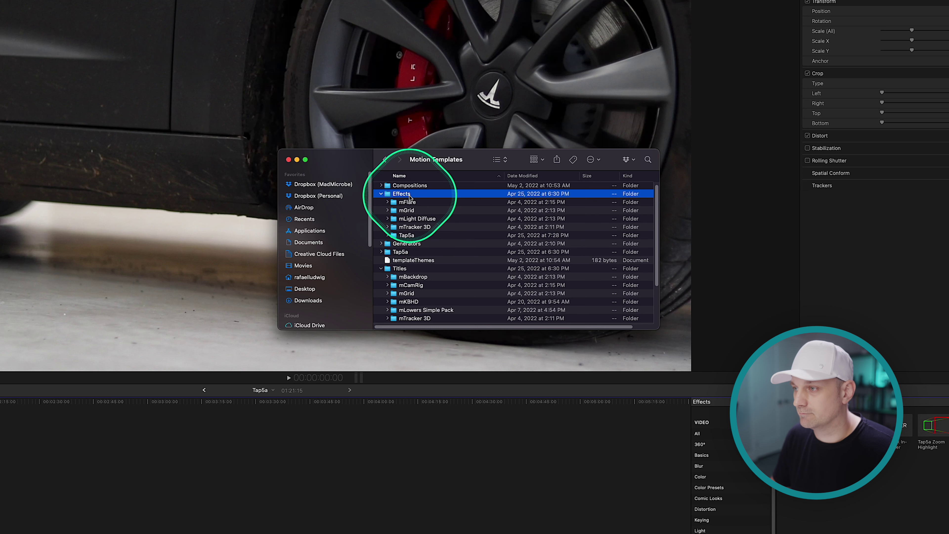
scroll(407, 231, "down", 2)
left_click(402, 249)
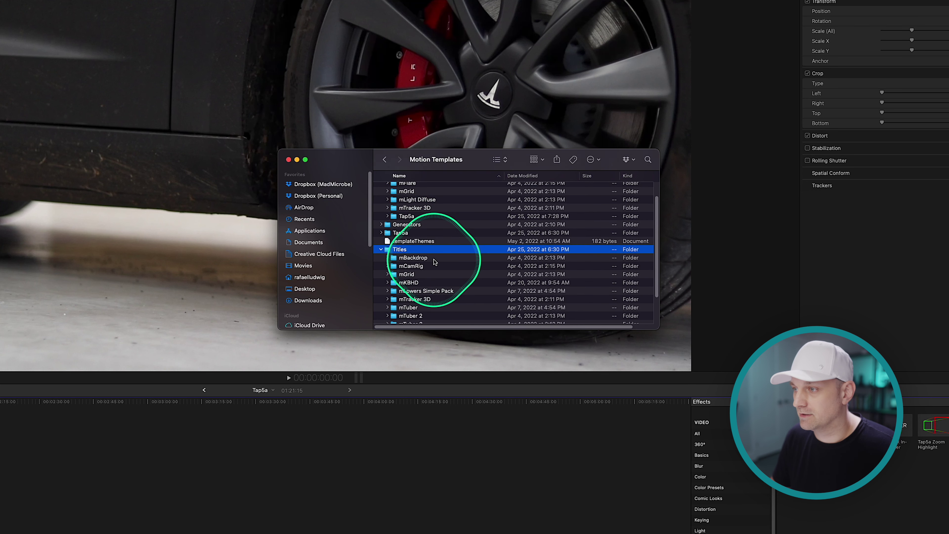
scroll(435, 261, "down", 2)
left_click(404, 313)
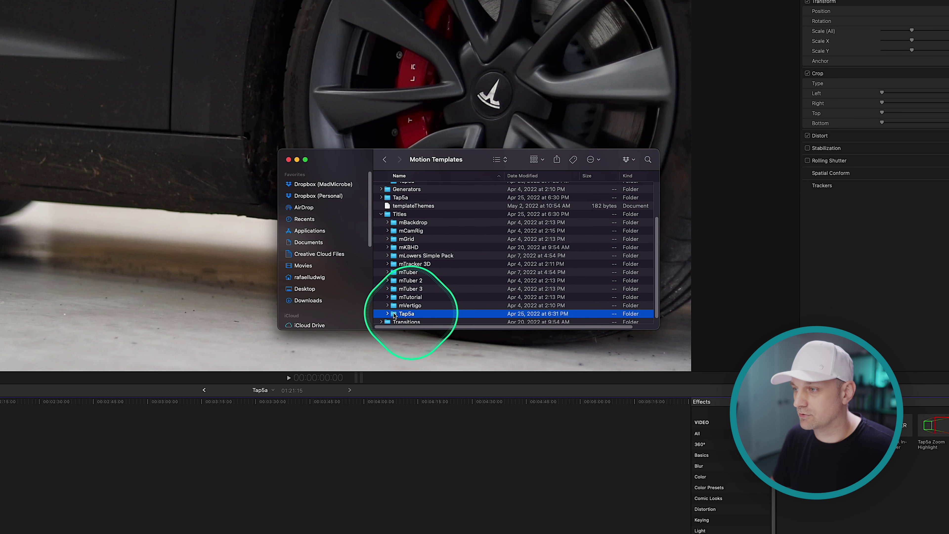
left_click(388, 314)
- Collapse the Tap5a titles, view the Tap5a effects, then collapse the Effects and Titles folders
scroll(399, 297, "down", 2)
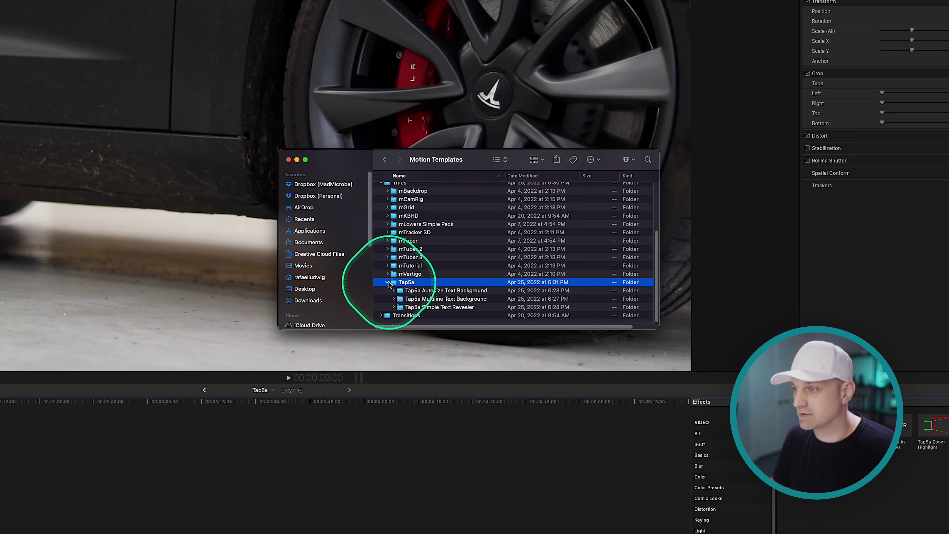
left_click(389, 284)
scroll(391, 239, "up", 3)
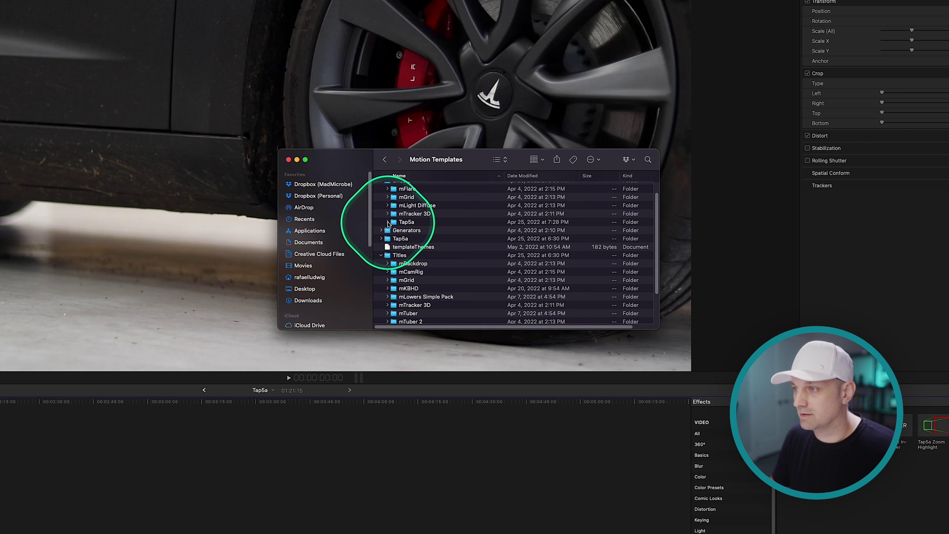
left_click(388, 223)
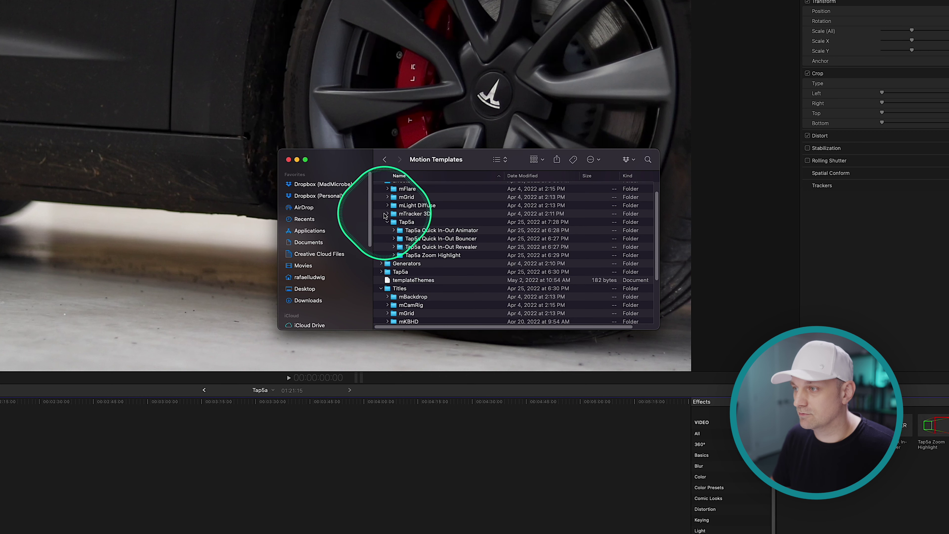
scroll(390, 187, "up", 2)
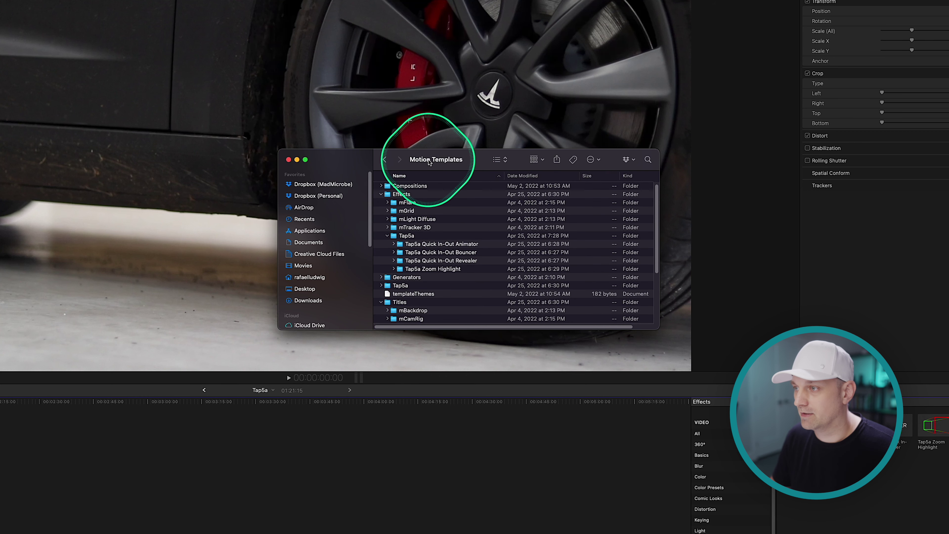
left_click(381, 194)
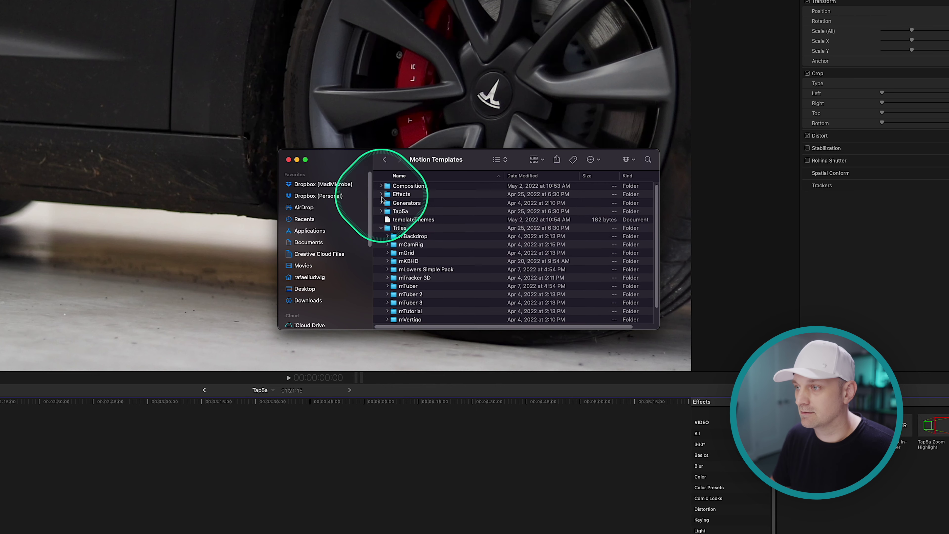
left_click(382, 227)
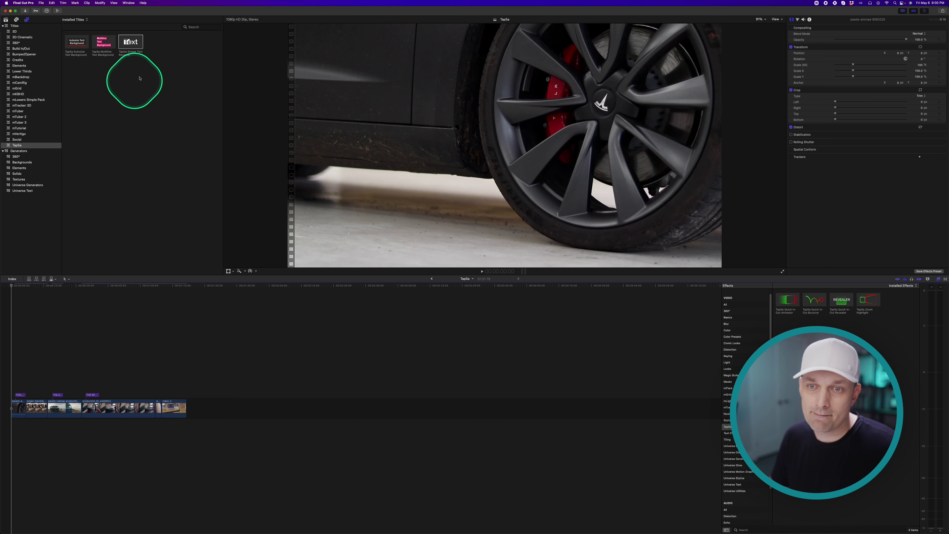
- Select Autosize Text Background, try moving the TESLA MODEL 3 title lower, undo it, and select the title clip
left_click(80, 43)
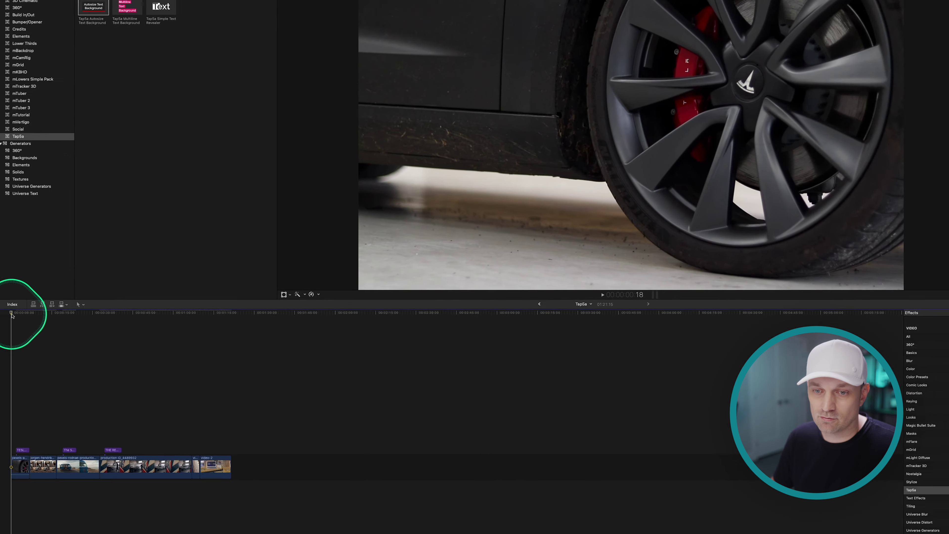
left_click(15, 287)
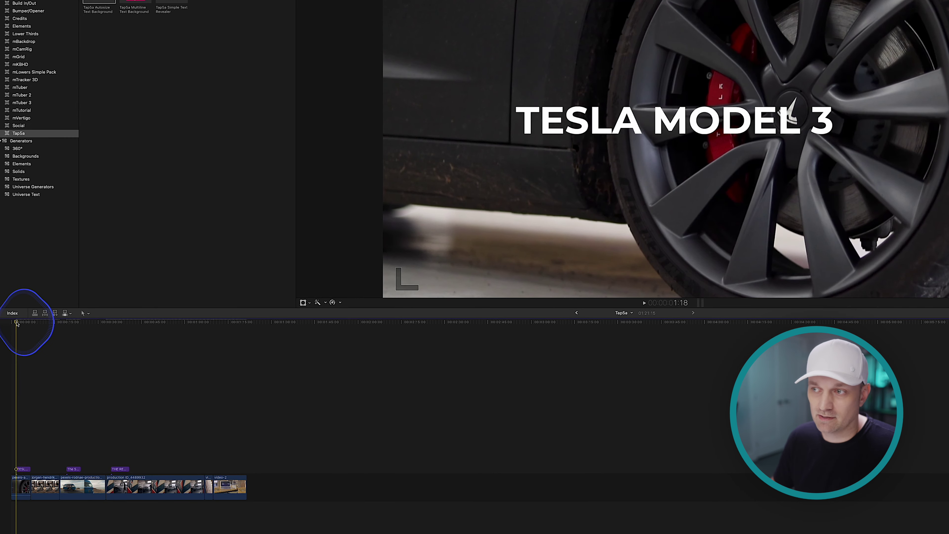
mouse_move(712, 121)
left_mouse_down()
mouse_move(731, 134)
mouse_move(704, 136)
left_mouse_up()
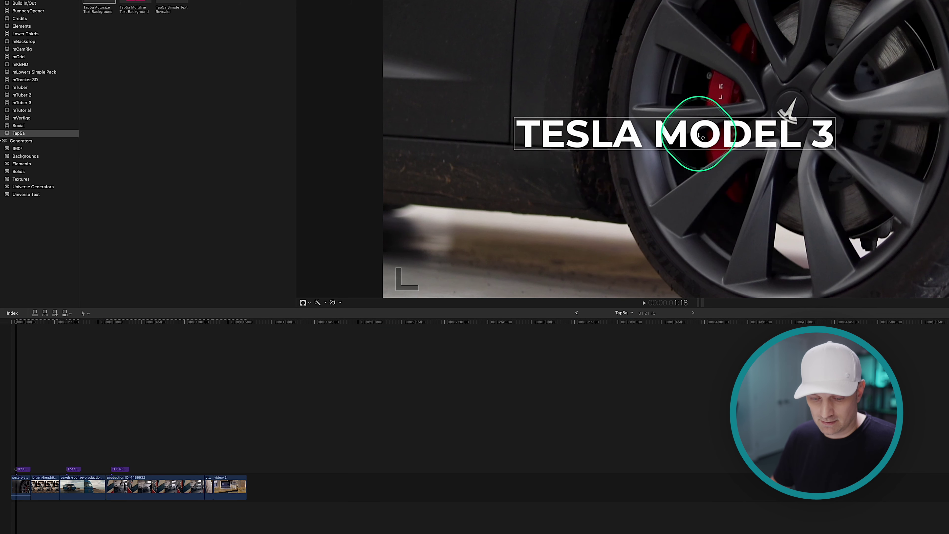
key("super+z")
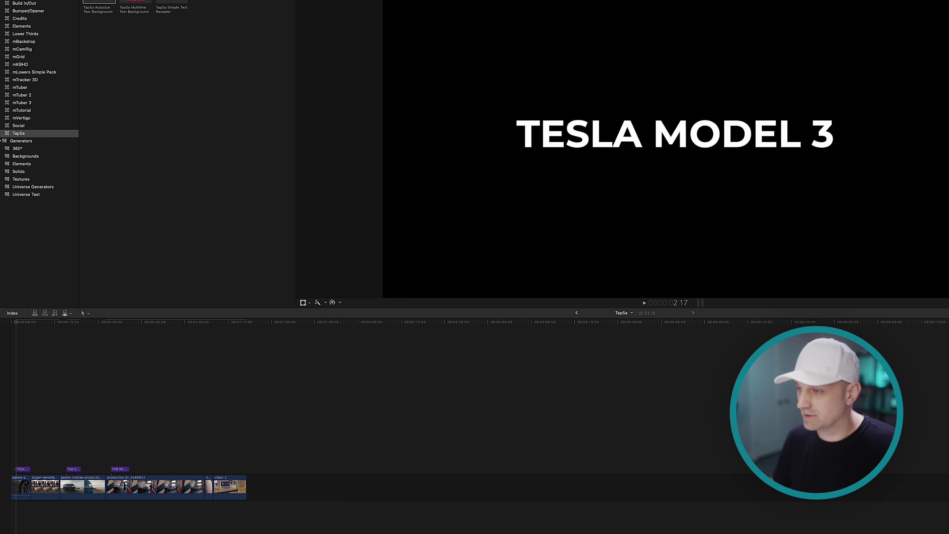
left_click(17, 455)
- Apply Tap5a Quick In-Out Animator to the TESLA MODEL 3 title and set In - Animation to Zoom From In
left_click_drag(26, 471, 27, 472)
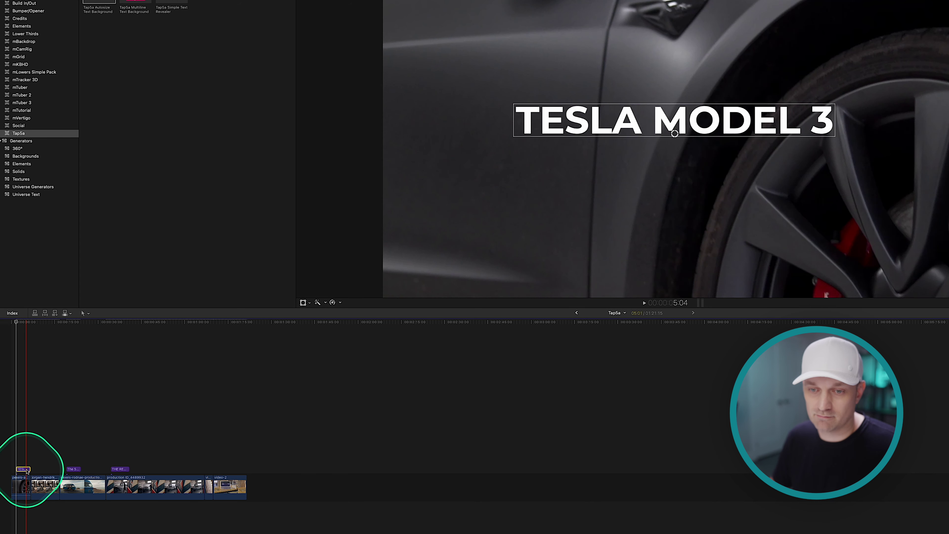
key("space")
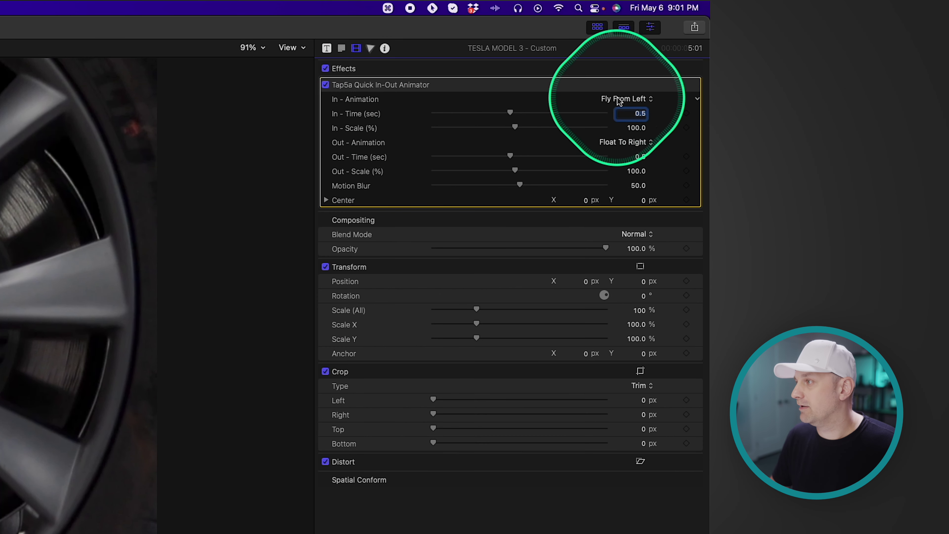
left_click(628, 99)
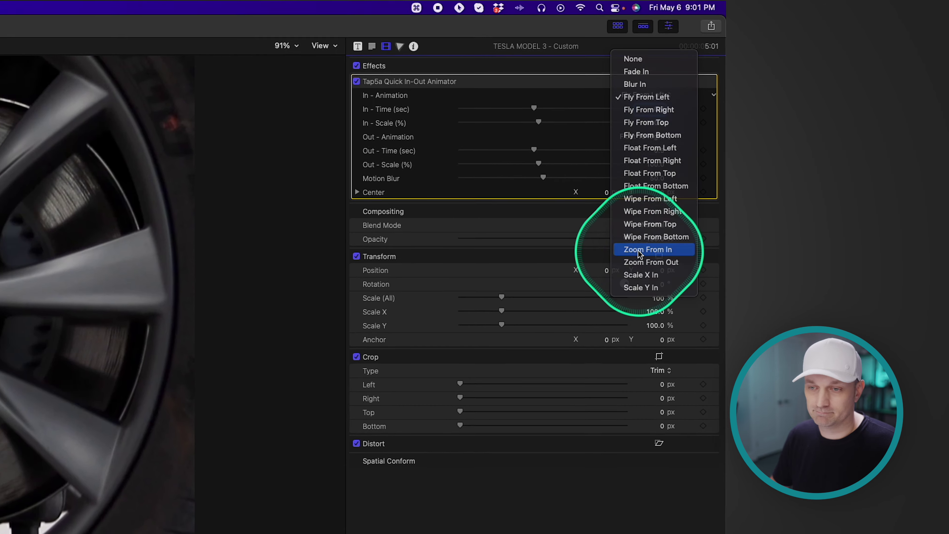
left_click(618, 261)
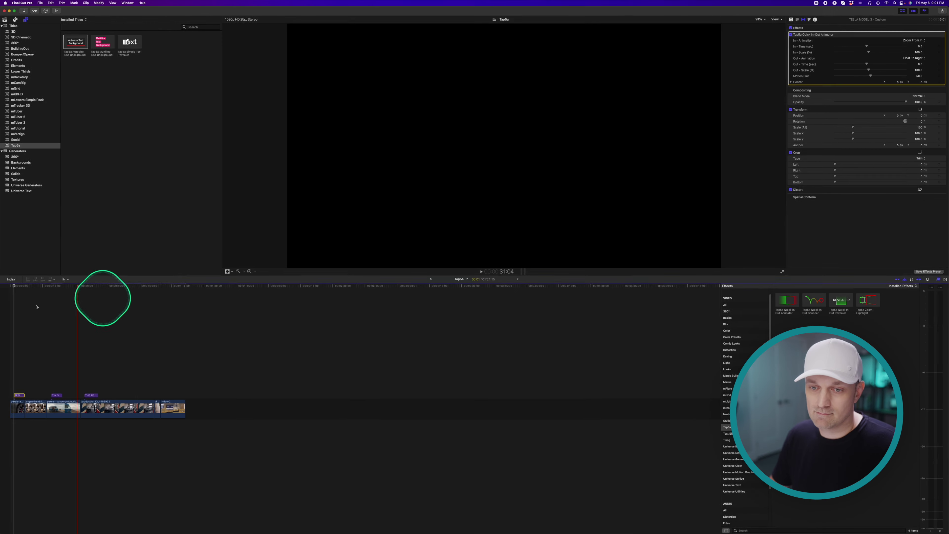
left_click(15, 299)
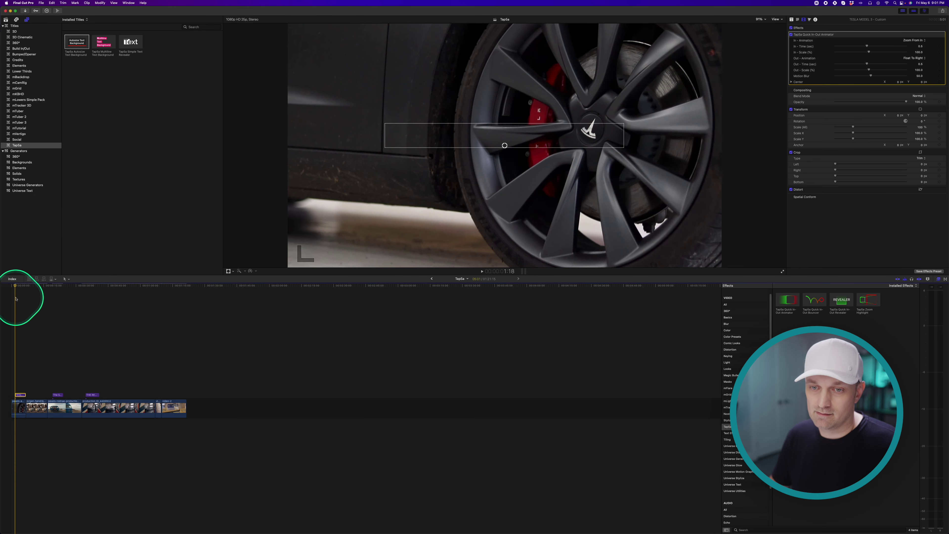
- Preview the zoom-in entry and shorten the Animator's in-time from 0.5 to 0.21 seconds
key("space")
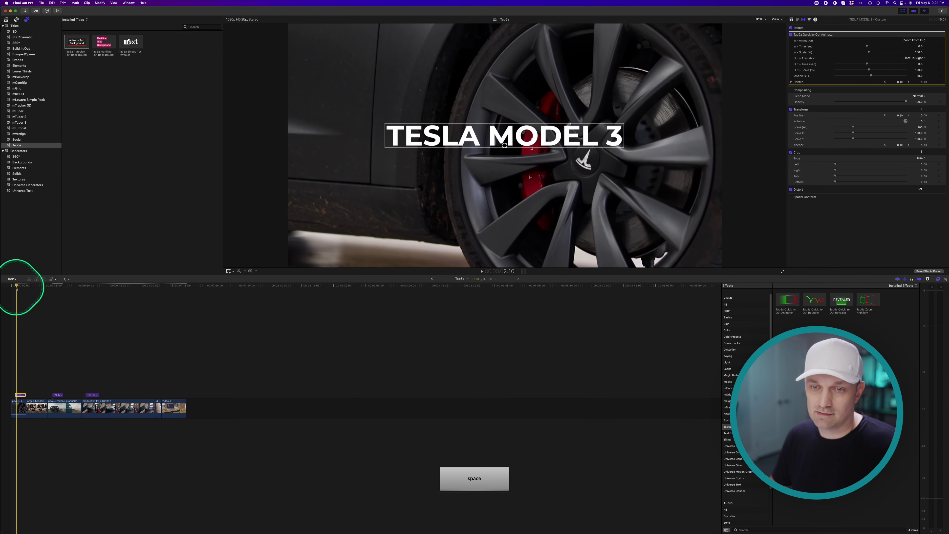
left_click(15, 286)
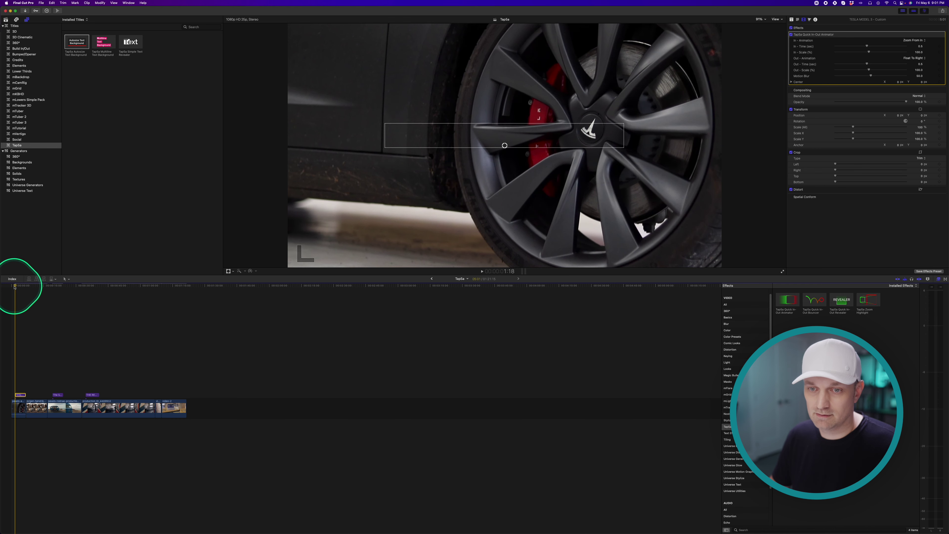
key("space")
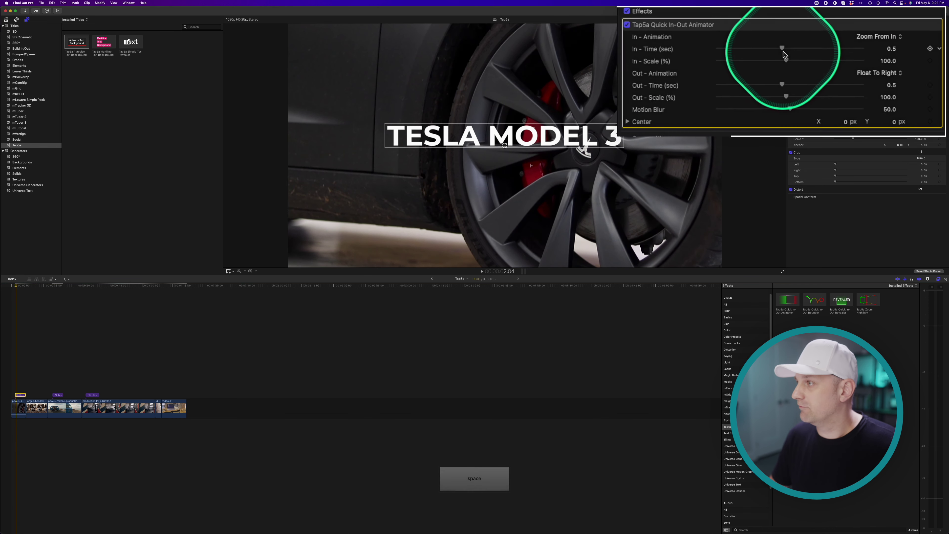
left_click_drag(759, 48, 686, 51)
left_click(83, 310)
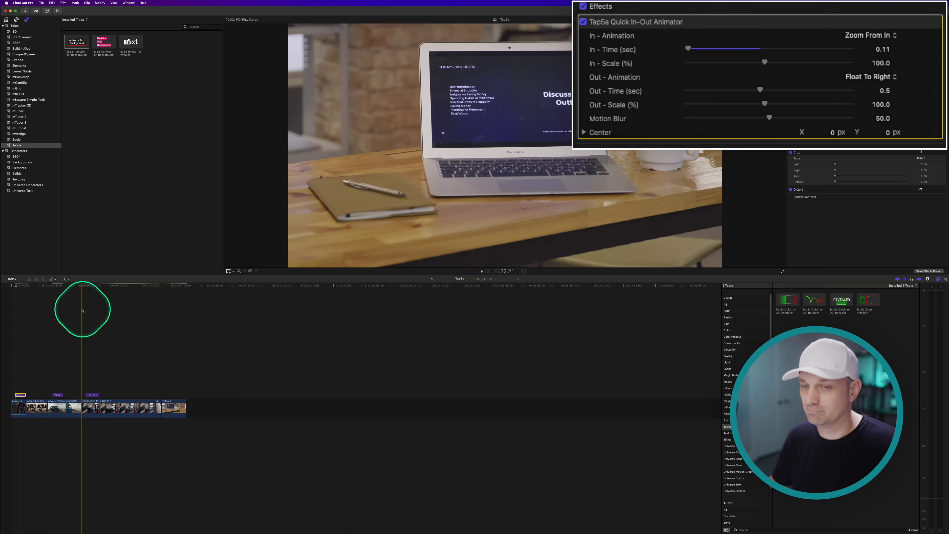
left_click(17, 304)
key("space")
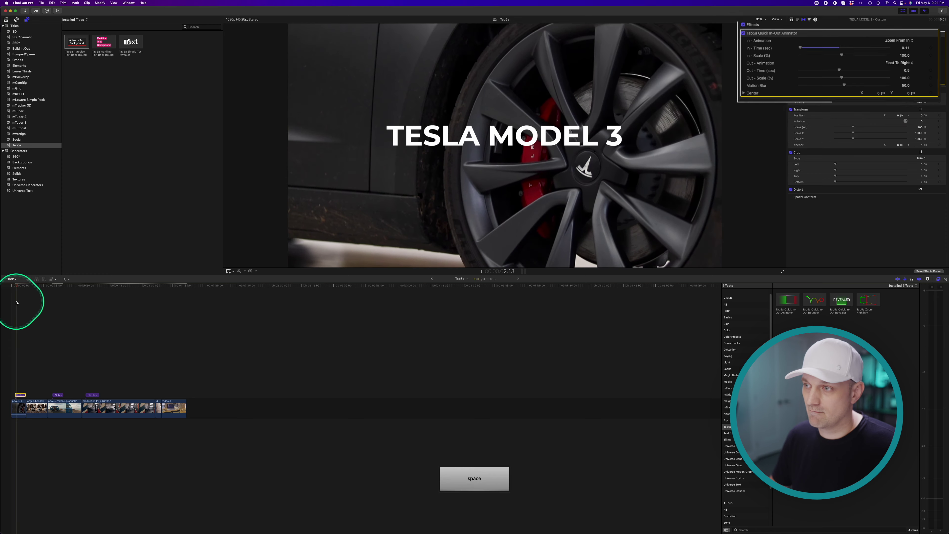
- Replay the faster title entrance from just before it starts, then zoom the timeline in
left_click_drag(17, 288, 15, 286)
key("space")
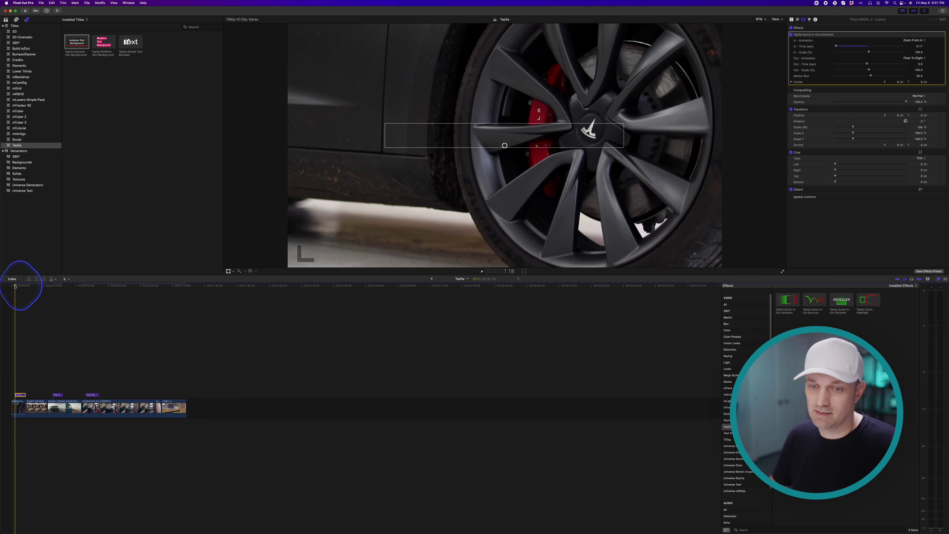
key("space")
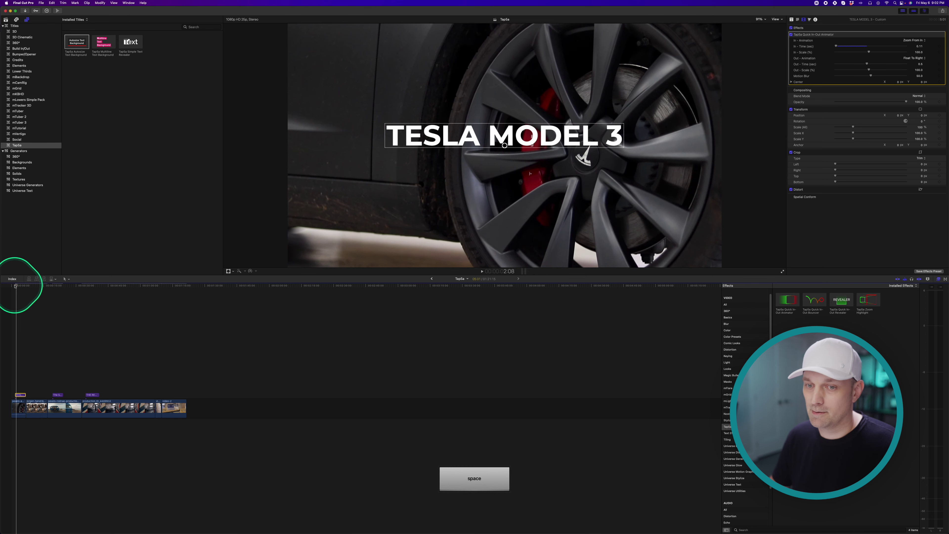
left_click(15, 285)
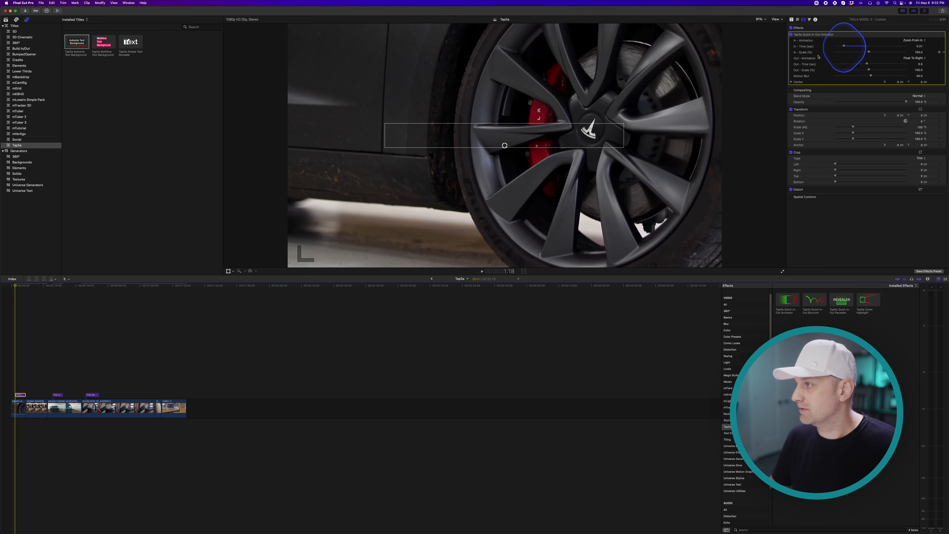
left_click_drag(64, 286, 17, 287)
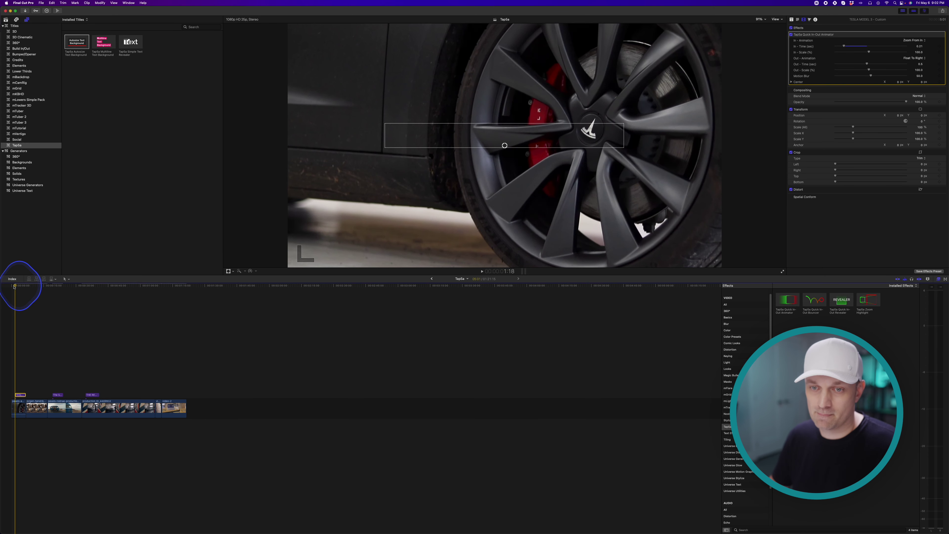
key("space")
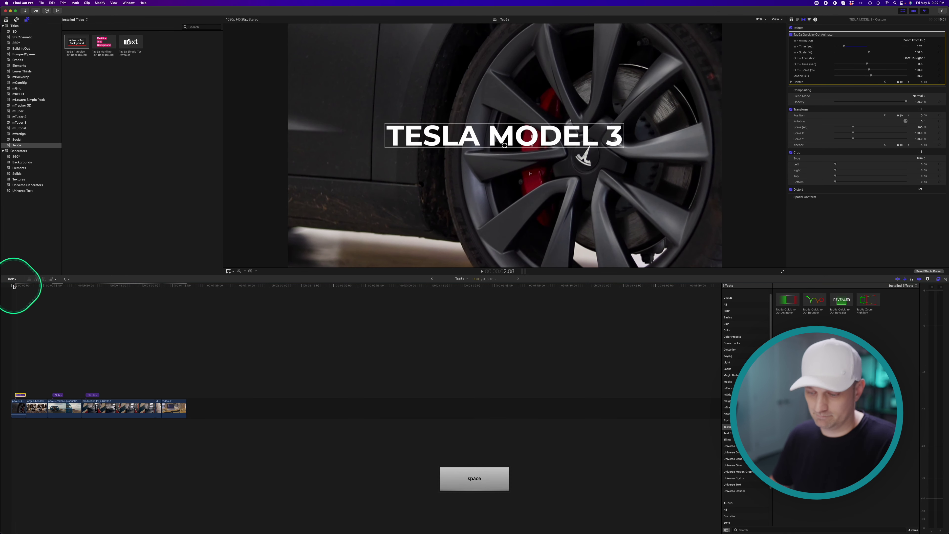
key("super+equal")
key("super+equal")
key("super+equal")
key("super+equal")
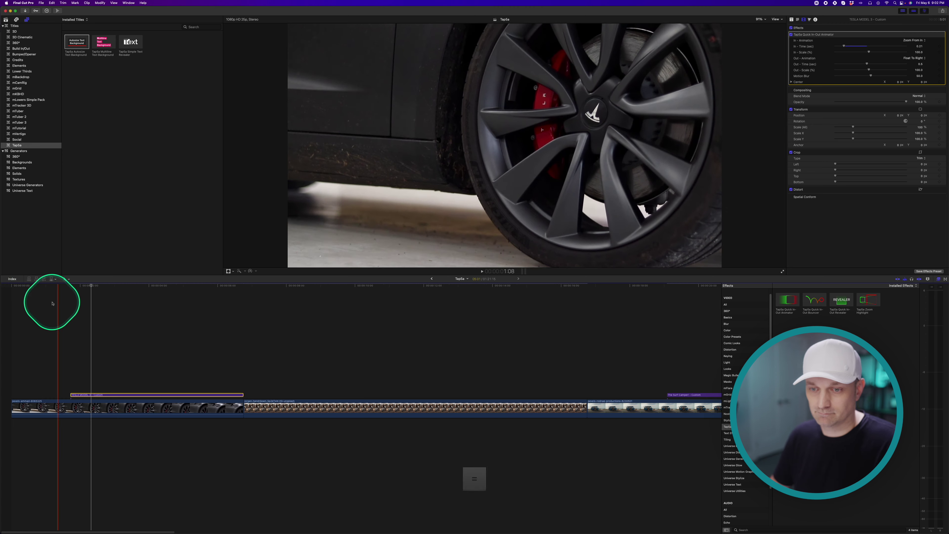
- Scrub to where the TESLA MODEL 3 title is fully shown and drag it lower in the frame
left_click(23, 299)
key("space")
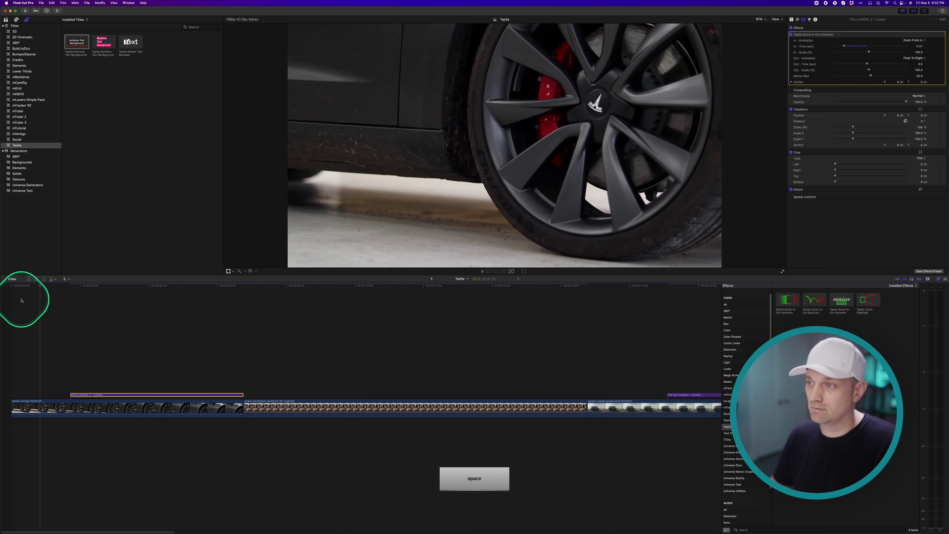
key("space")
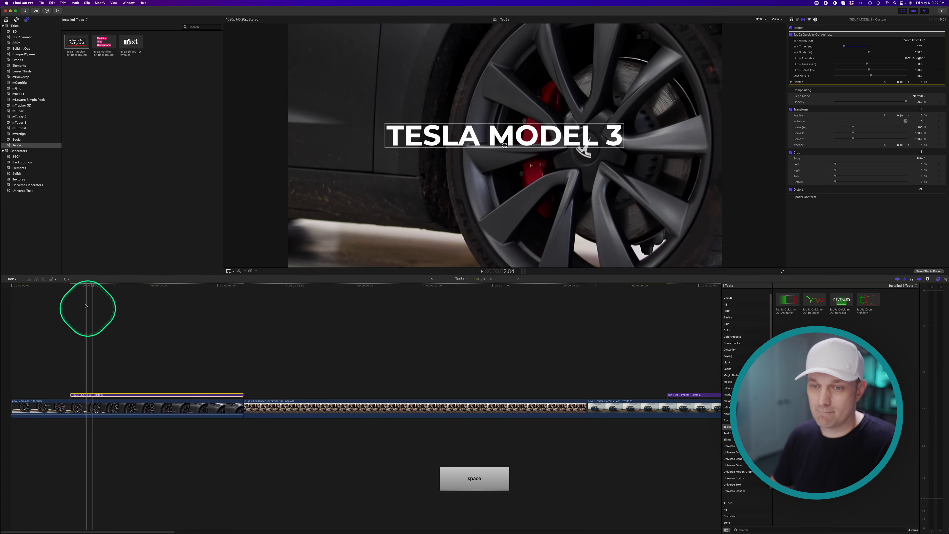
left_click(87, 288)
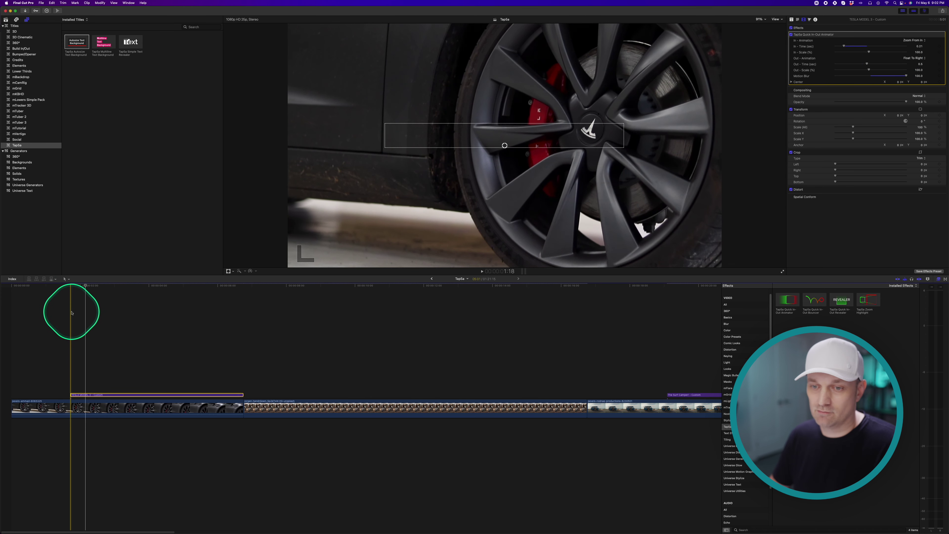
key("space")
mouse_move(80, 286)
left_mouse_down()
mouse_move(93, 286)
mouse_move(71, 287)
left_mouse_up()
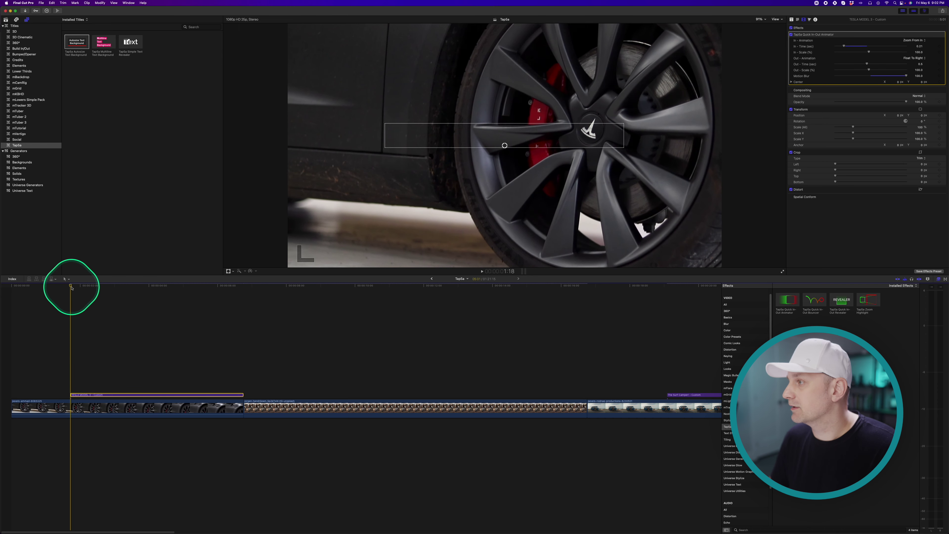
left_click_drag(71, 287, 109, 285)
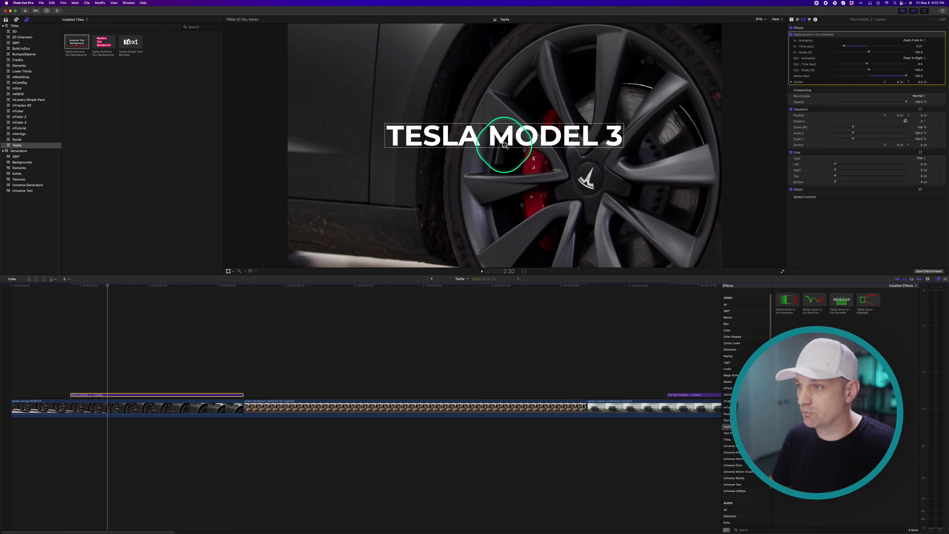
left_click_drag(505, 146, 506, 155)
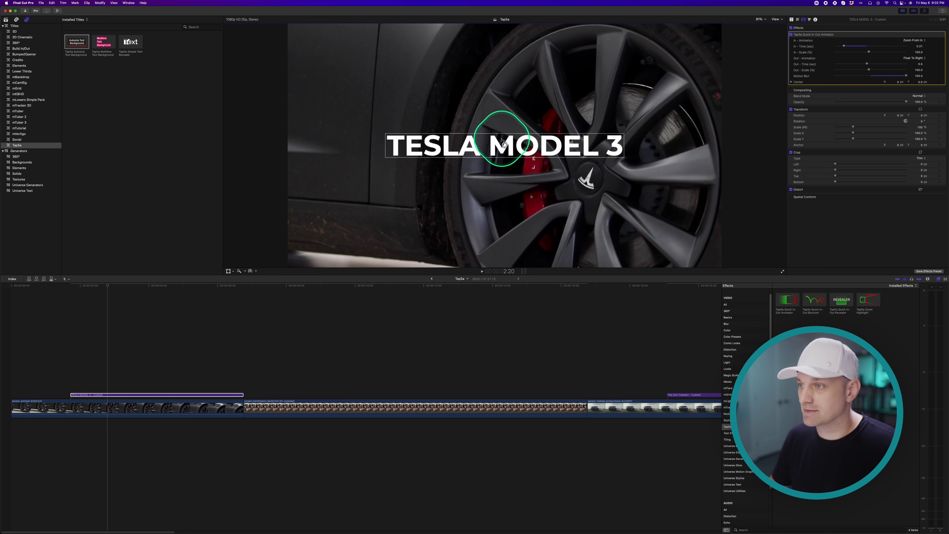
key("ctrl+z")
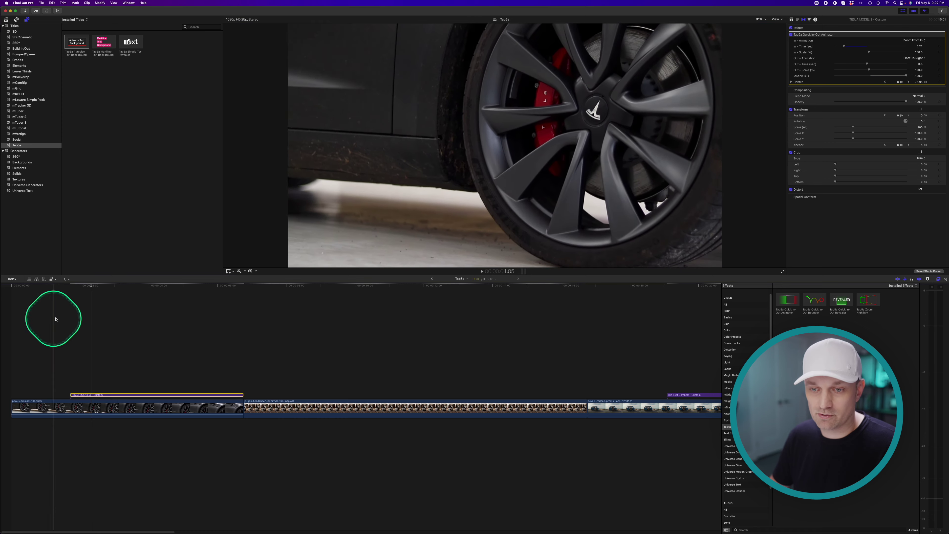
- Trim the end of the 3 title clip and play back the staggered TESLA, MODEL, 3 words
key("space")
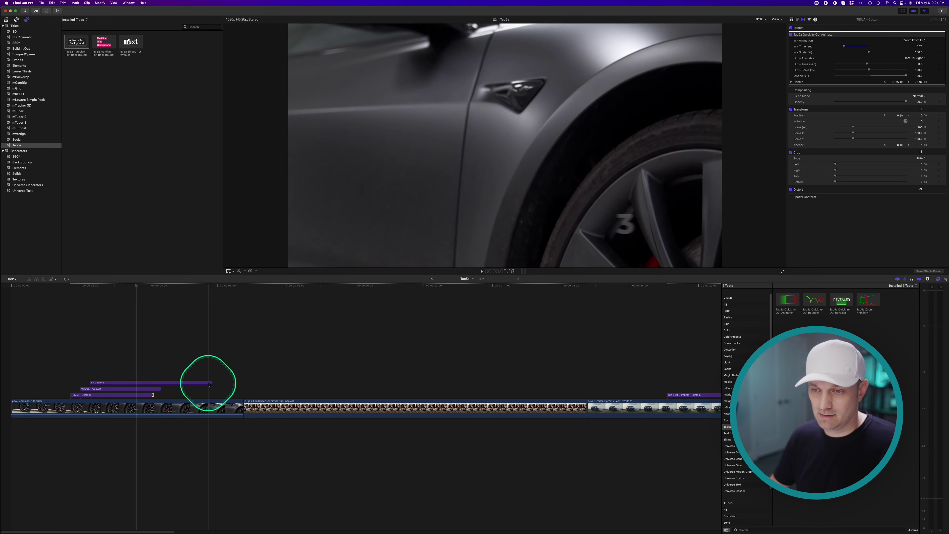
left_click_drag(207, 382, 176, 383)
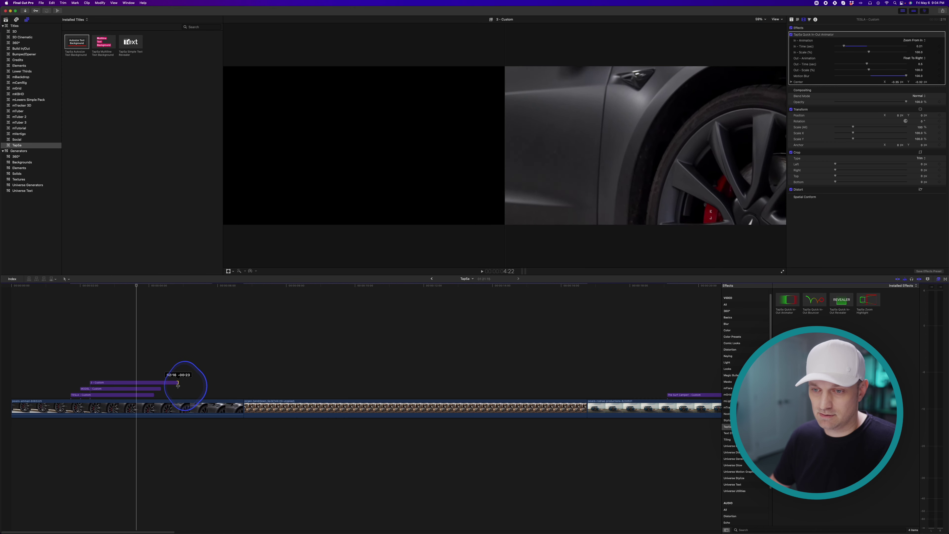
left_click(59, 350)
key("space")
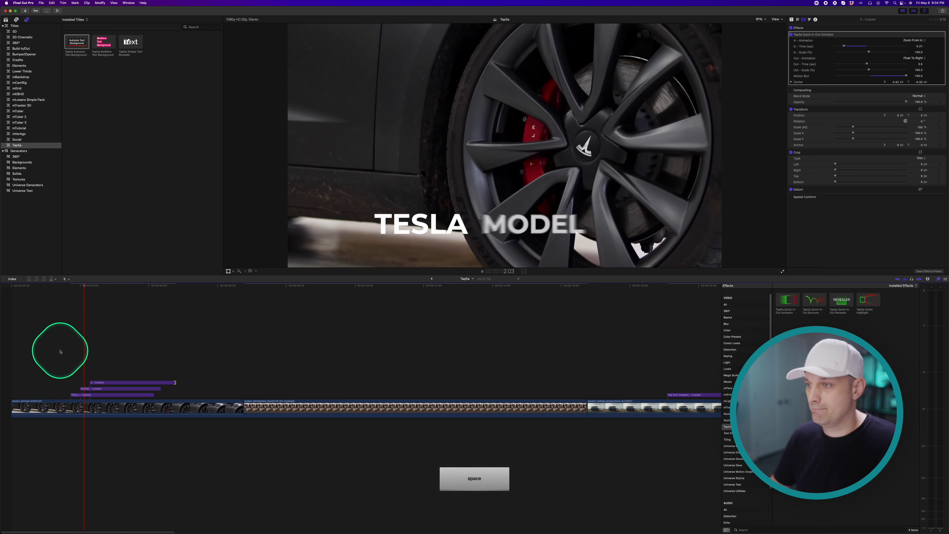
key("space")
left_click(44, 342)
key("space")
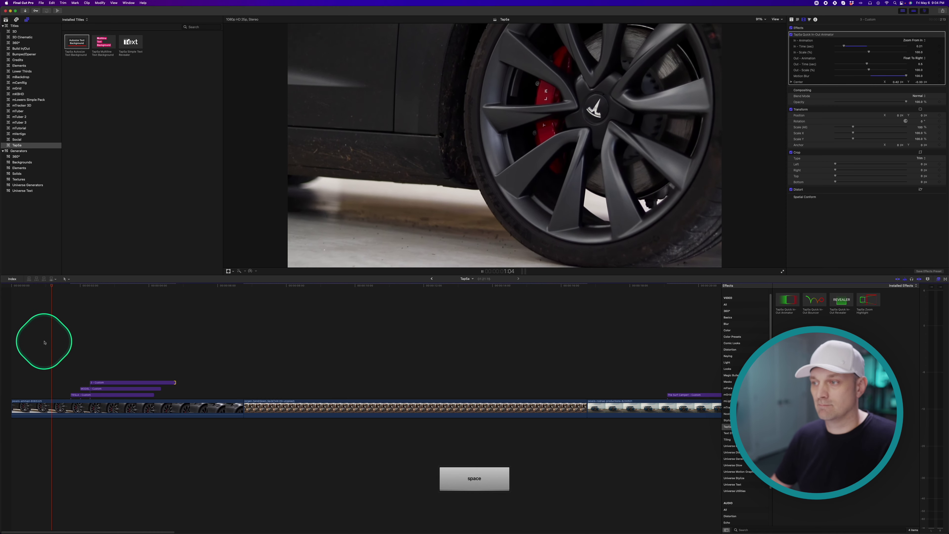
key("space")
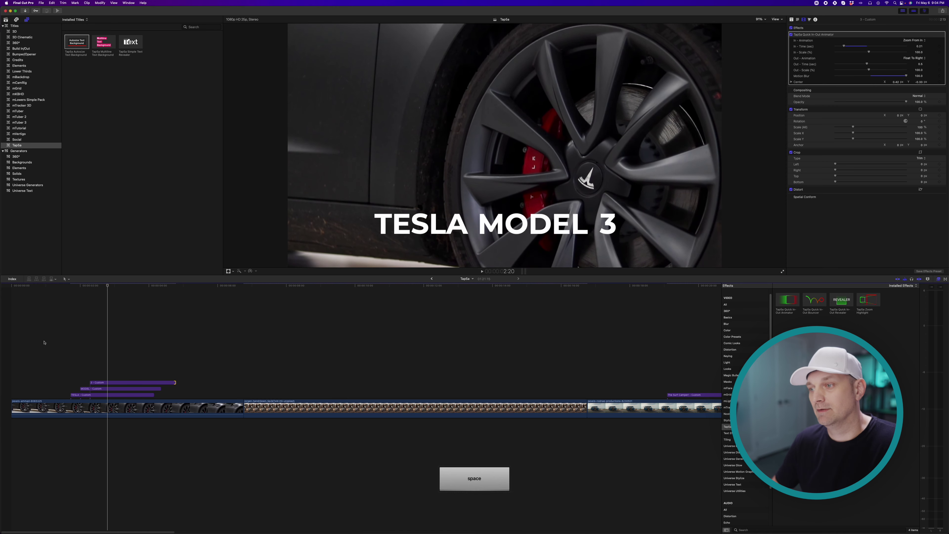
- Replay the title sequence from its start and scrub through its exit animation
left_click(61, 285)
left_click_drag(60, 285, 54, 285)
key("space")
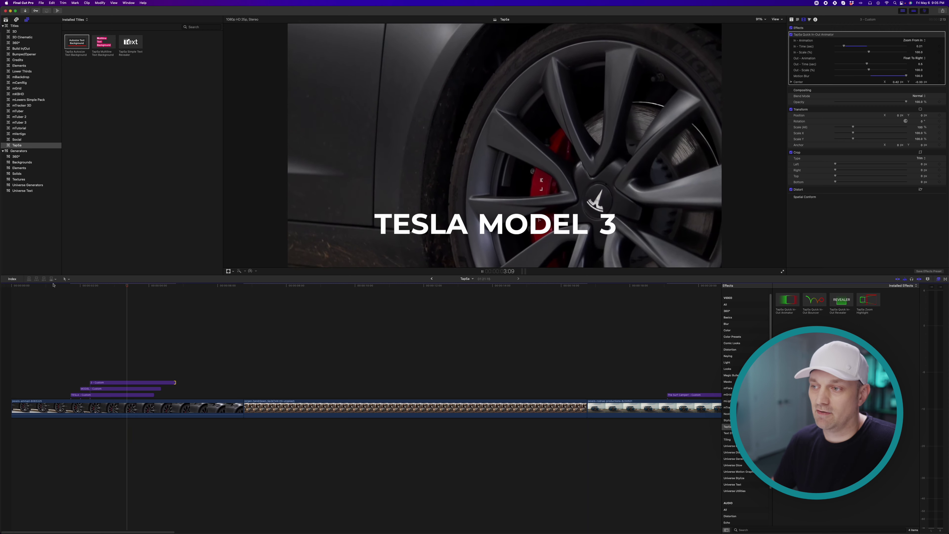
key("space")
left_click(52, 284)
key("space")
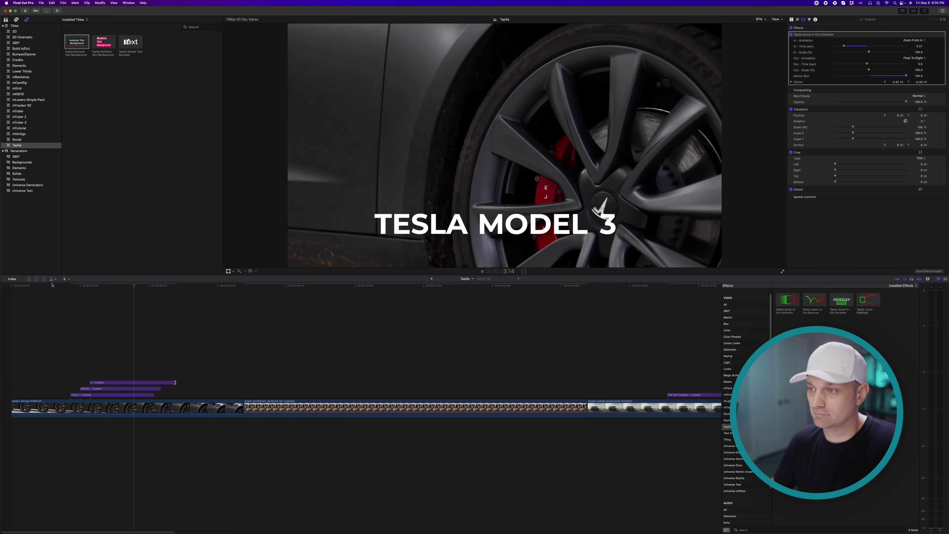
key("space")
left_click(140, 289)
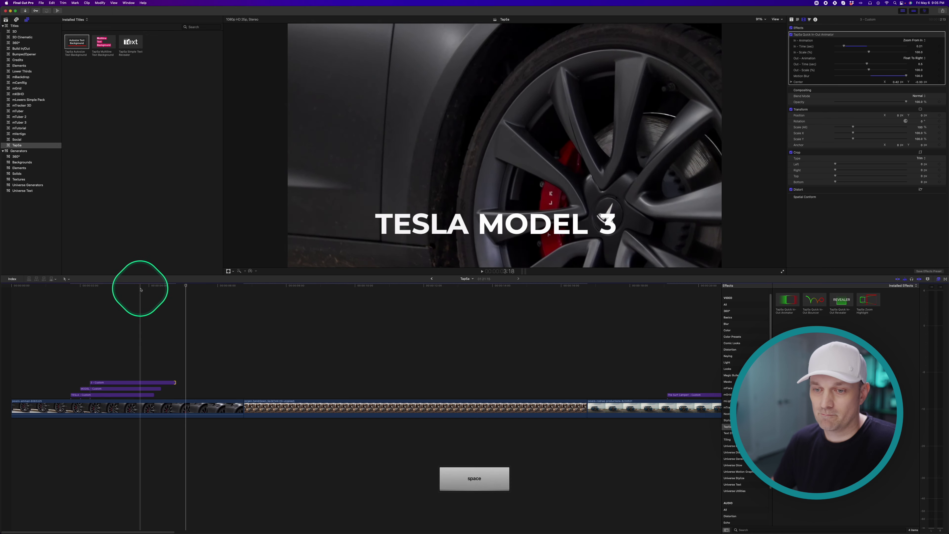
mouse_move(140, 289)
left_mouse_down()
mouse_move(79, 286)
mouse_move(148, 287)
left_mouse_up()
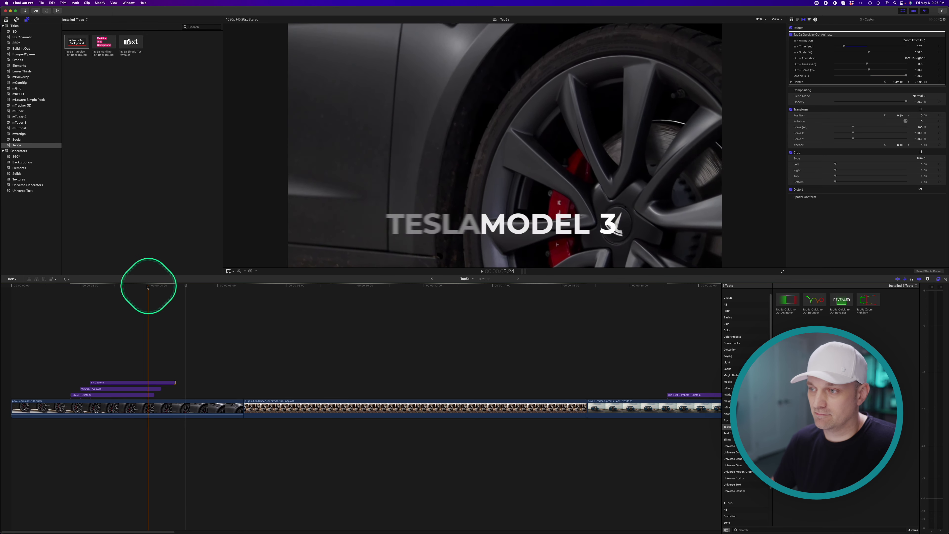
- Set the TESLA clip's Out - Animation to Blur Out, leaving MODEL on Float To Right
left_click(135, 395)
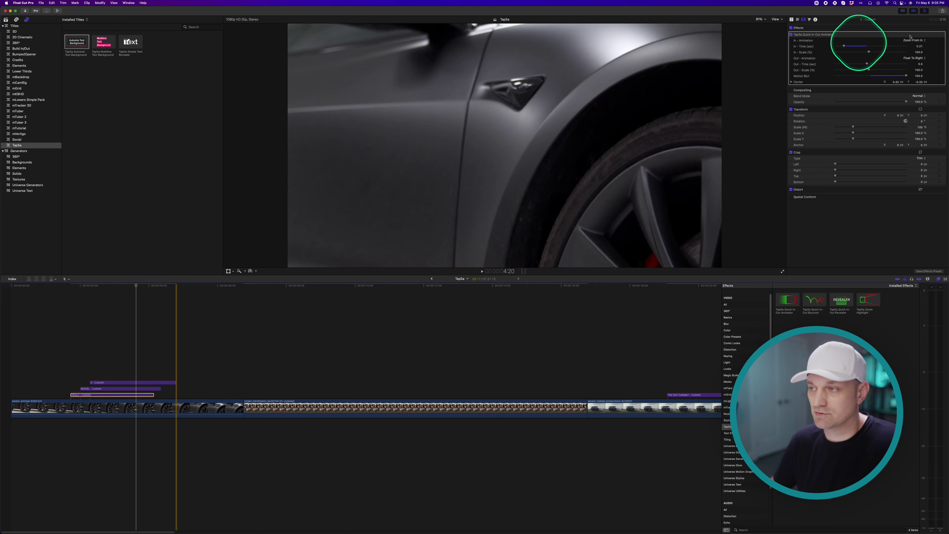
left_click(915, 60)
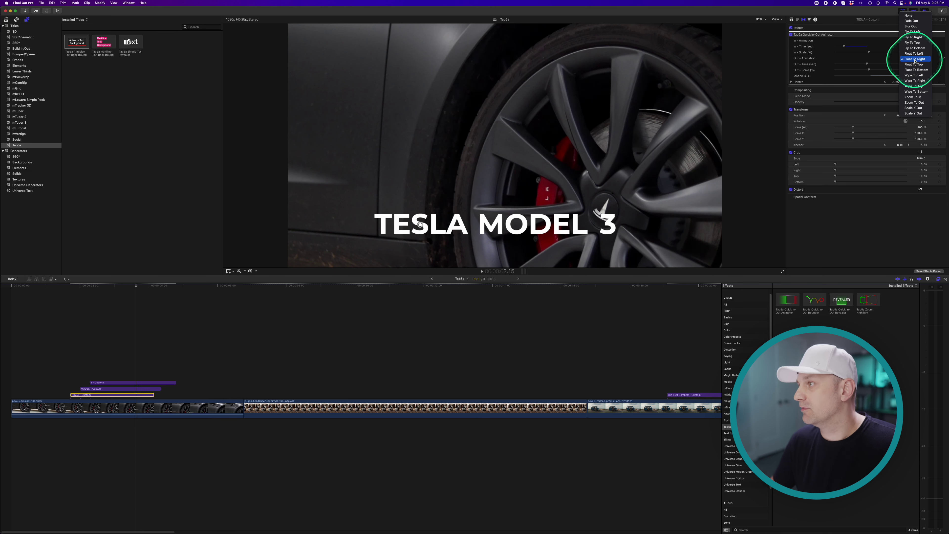
left_click(912, 26)
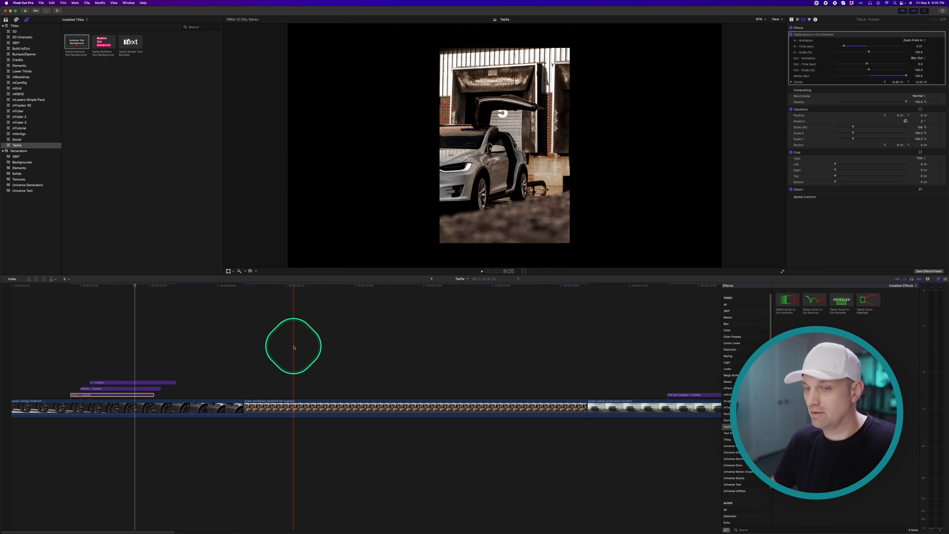
left_click(126, 389)
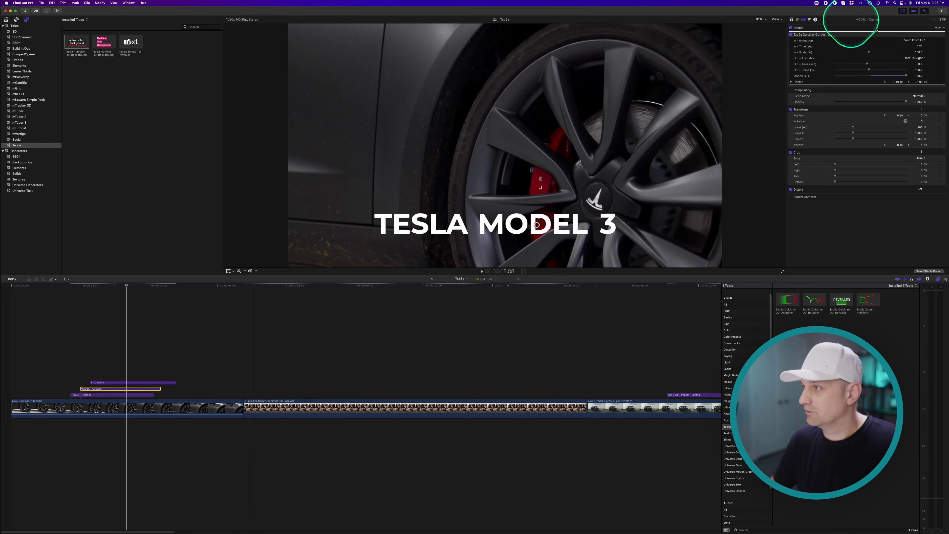
left_click(915, 58)
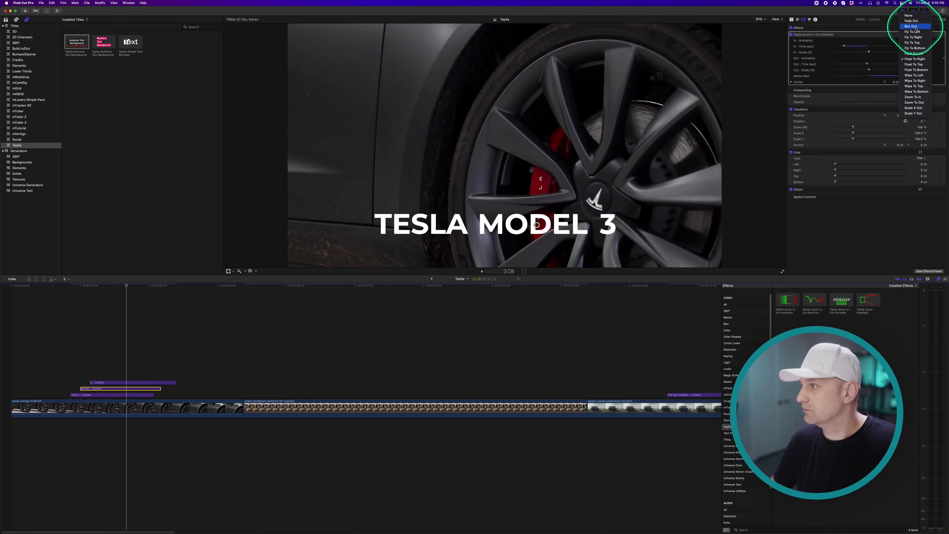
- Set the 3 clip's Out - Animation to Blur Out and play back the new exits
left_click(122, 382)
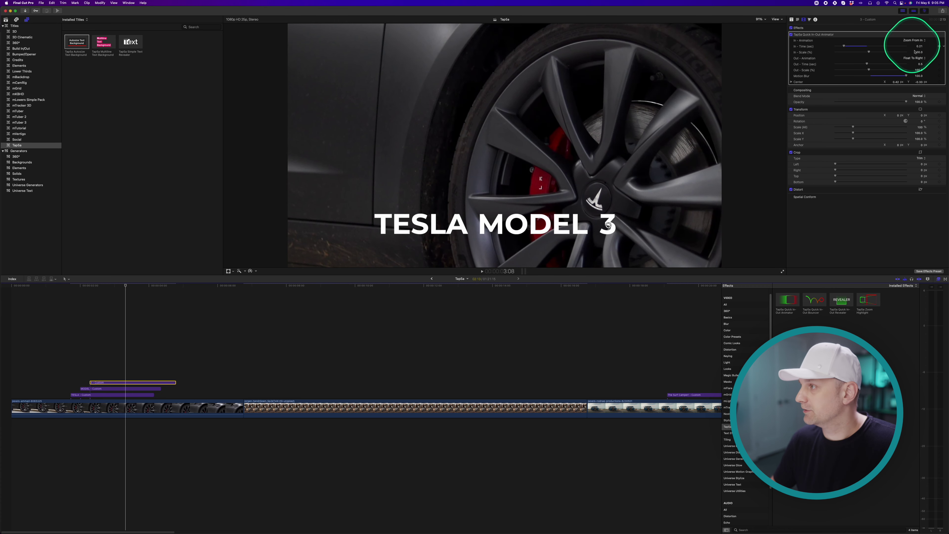
left_click(917, 59)
left_click(911, 26)
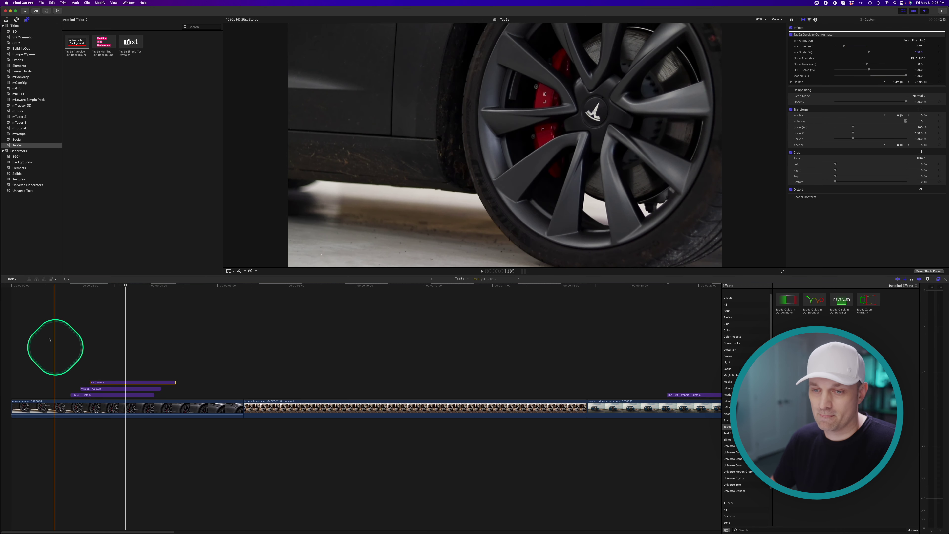
left_click(60, 307)
key("space")
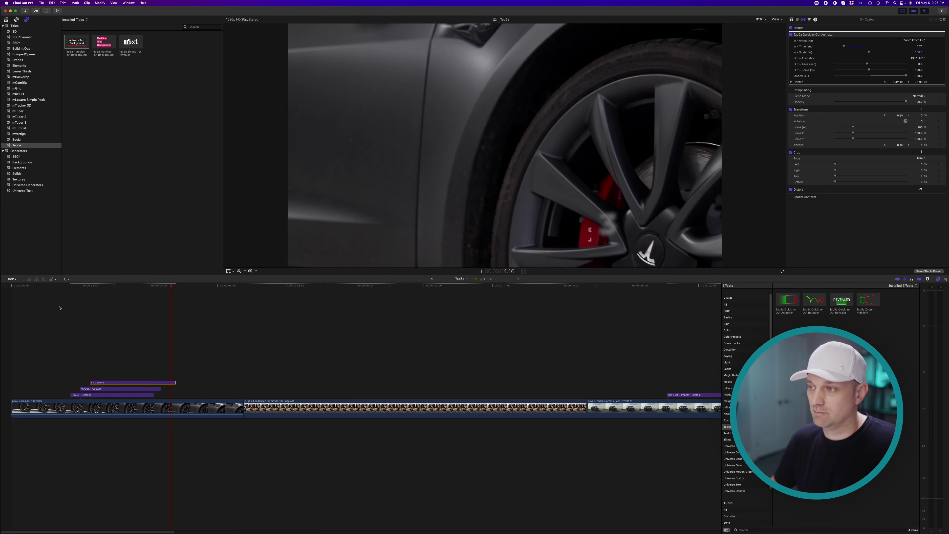
key("space")
left_click(63, 287)
- Apply Quick In-Out Animator to the Tesla Model X garage clip and preview it
left_click(284, 406)
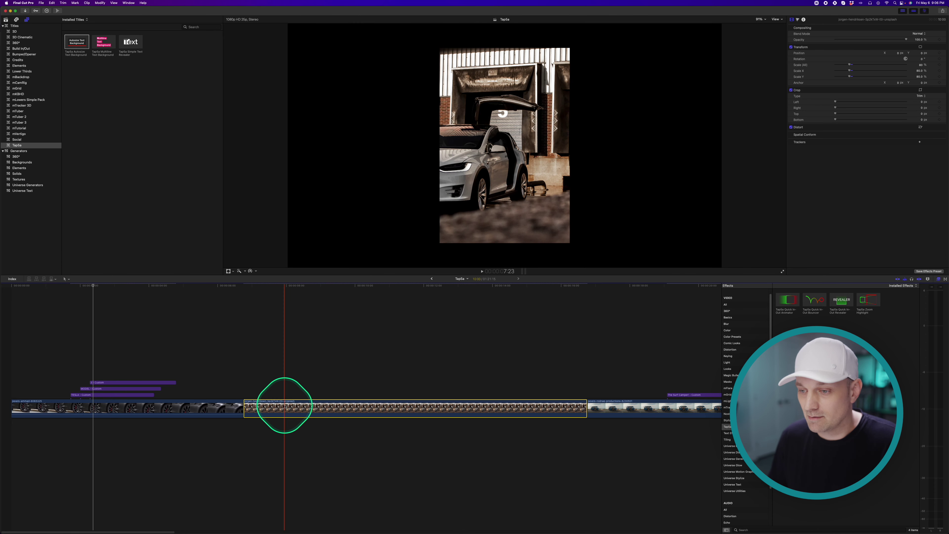
left_click(272, 415)
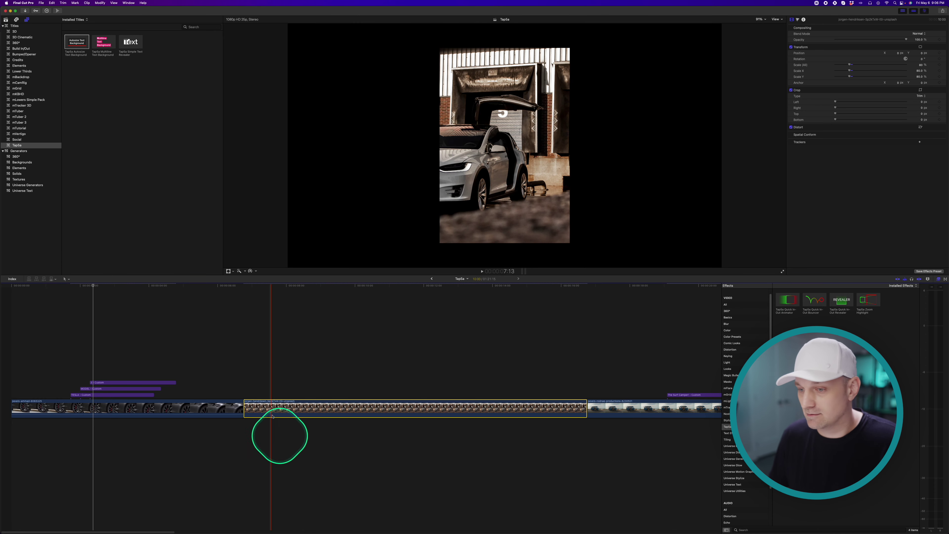
left_click(287, 286)
left_click_drag(789, 302, 286, 404)
key("space")
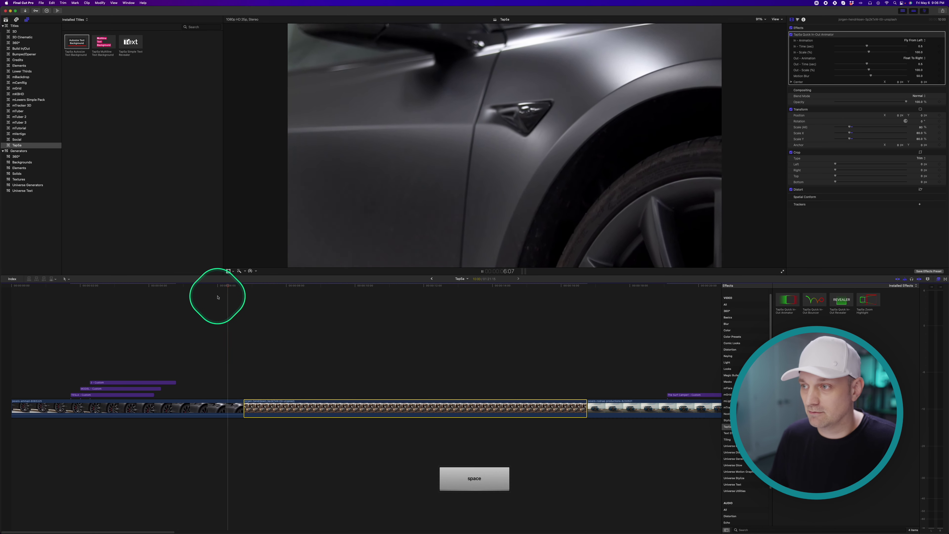
key("space")
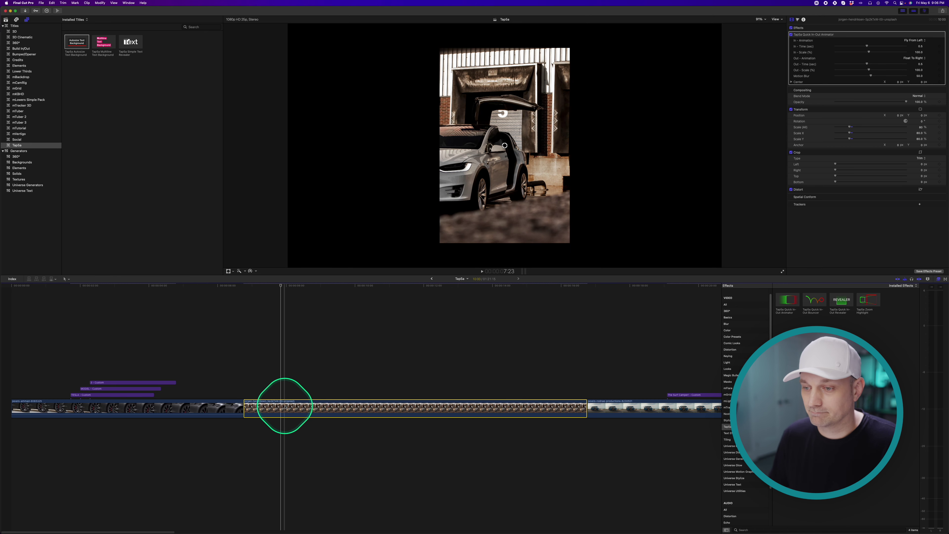
- Connect the garage photo just above the main footage beneath the titles and trim it to end near 5 seconds
left_click_drag(285, 408, 256, 386)
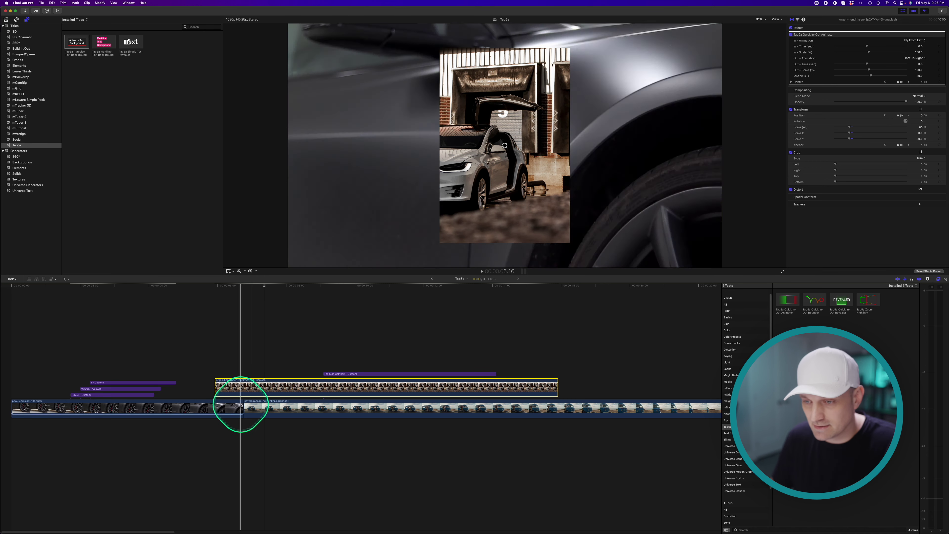
left_click_drag(243, 385, 88, 368)
key("space")
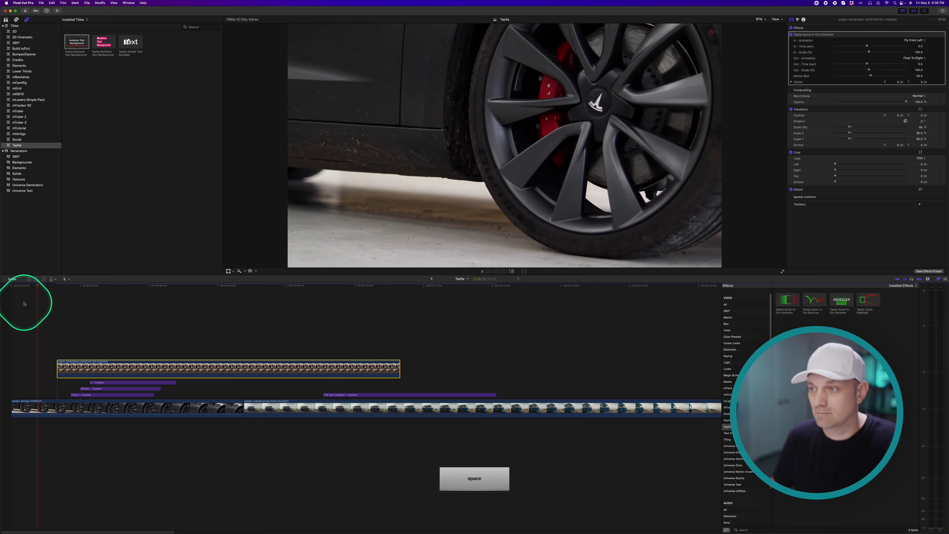
key("space")
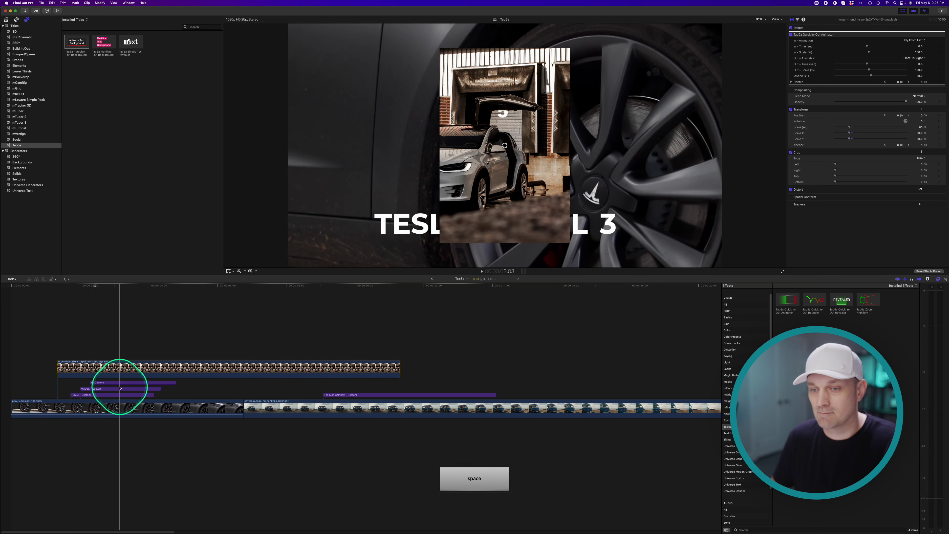
mouse_move(106, 365)
left_mouse_down()
mouse_move(106, 392)
mouse_move(92, 377)
left_mouse_up()
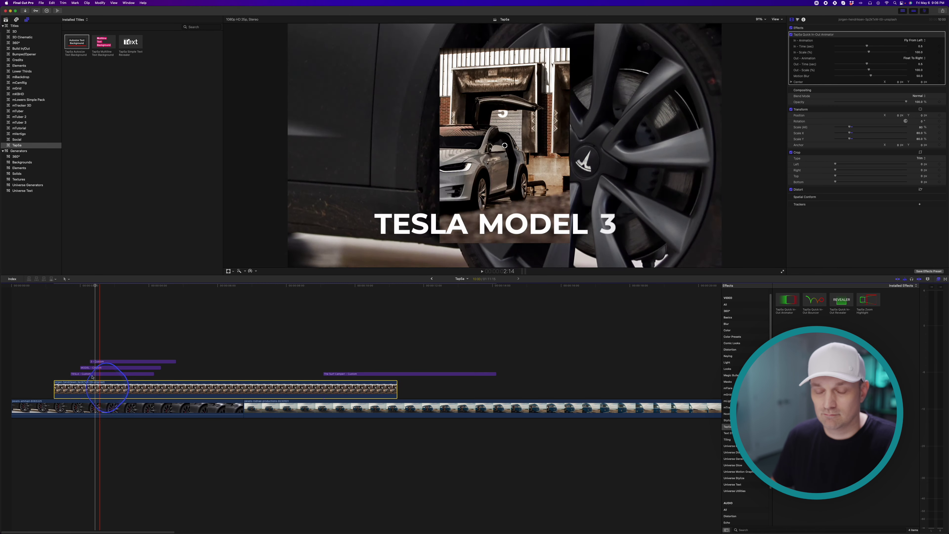
key("space")
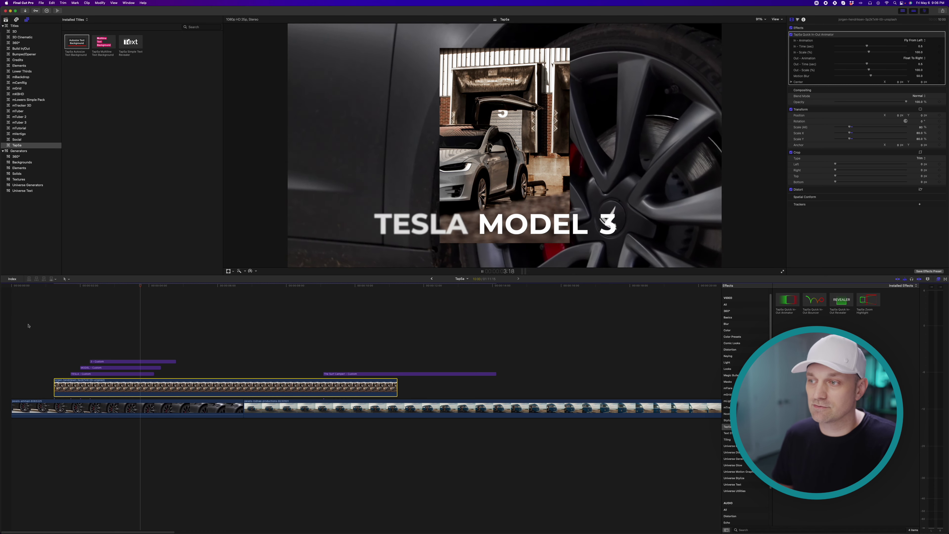
key("space")
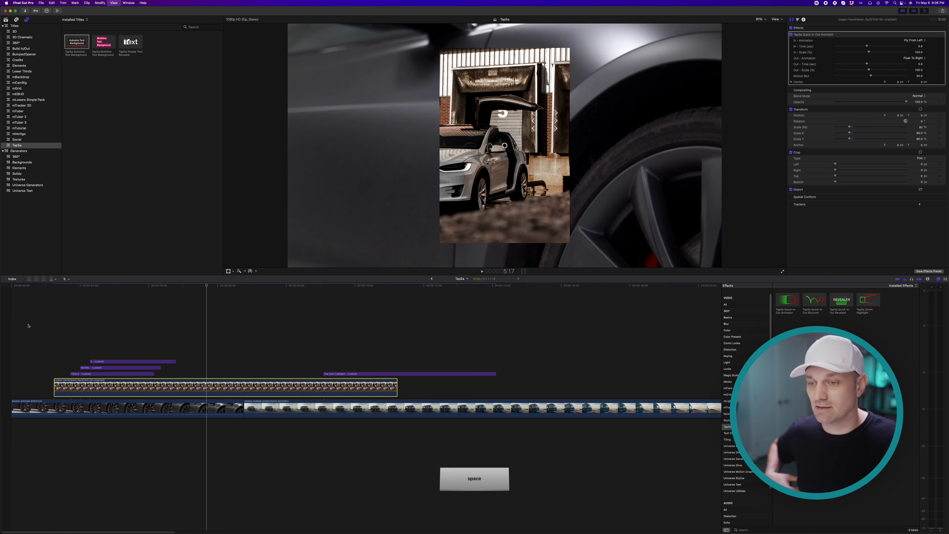
left_click(395, 387)
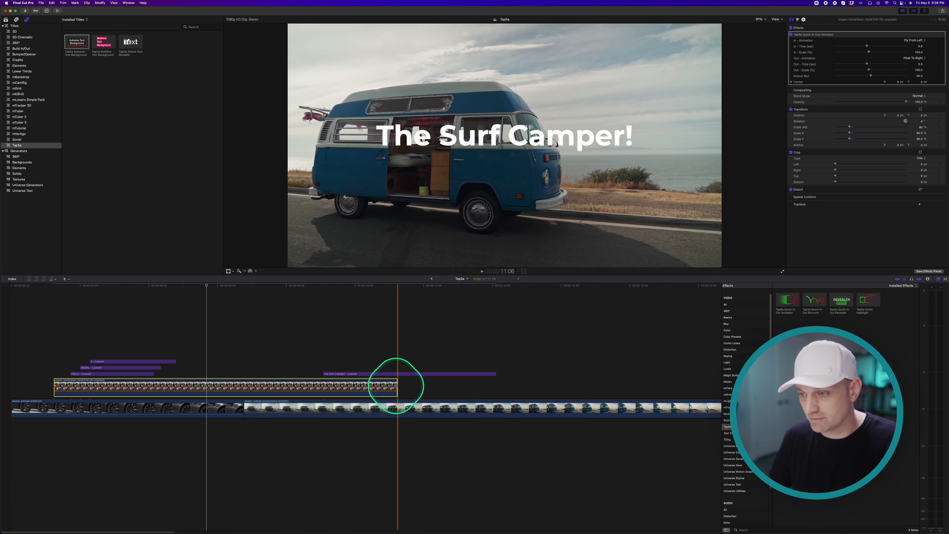
left_click_drag(395, 386, 224, 388)
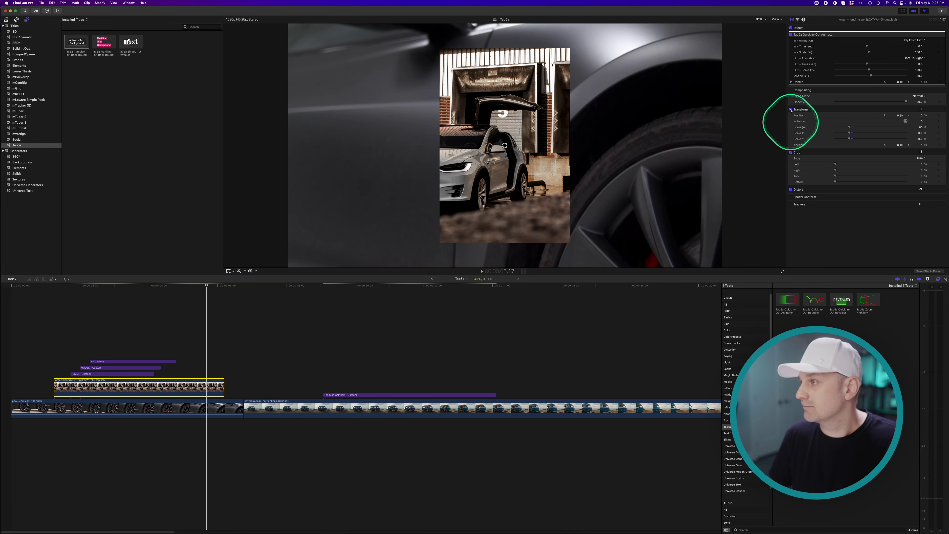
- Change the Tesla photo's Out - Animation to Zoom To Out and preview the new exit
left_click(907, 59)
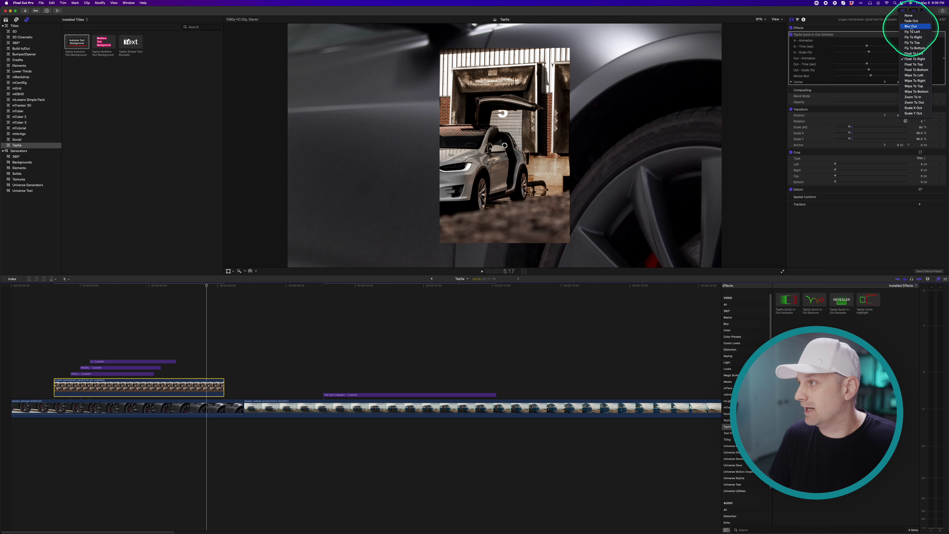
left_click(914, 103)
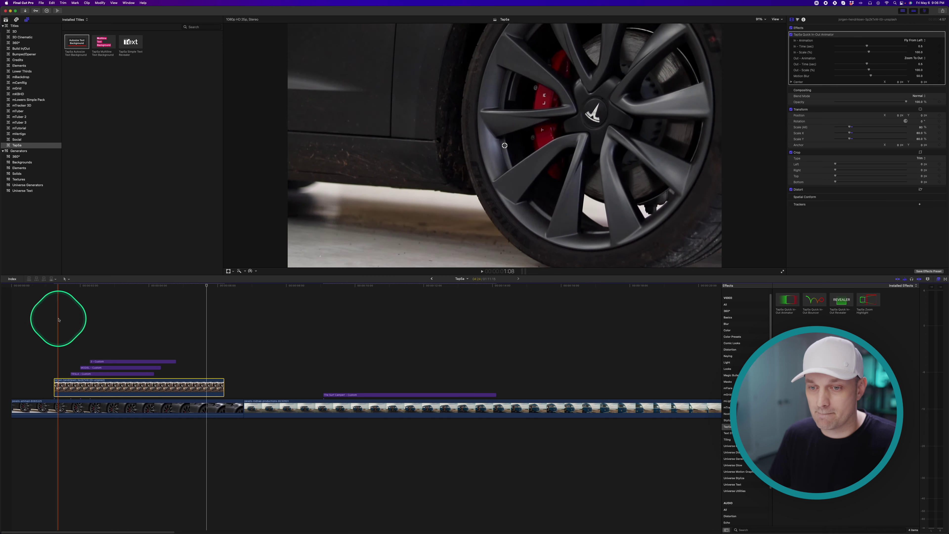
left_click(36, 318)
key("space")
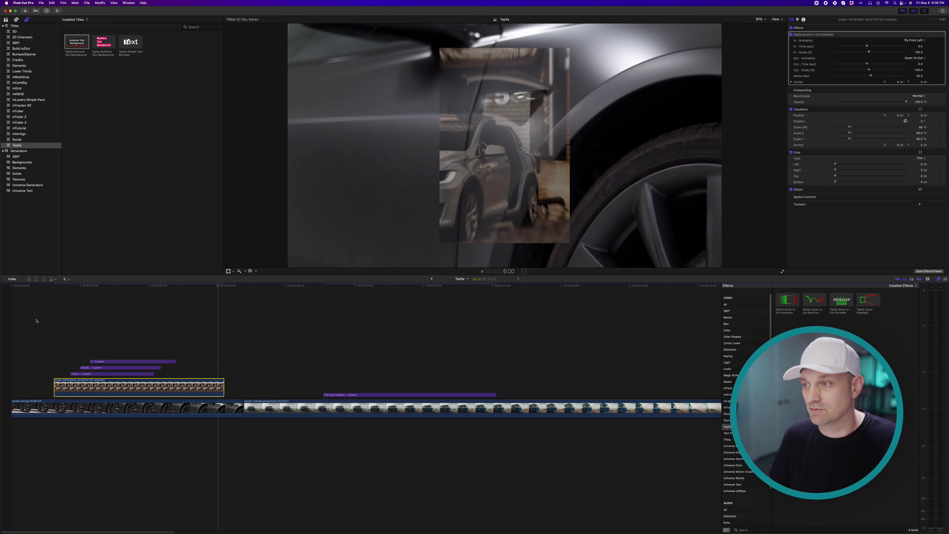
key("space")
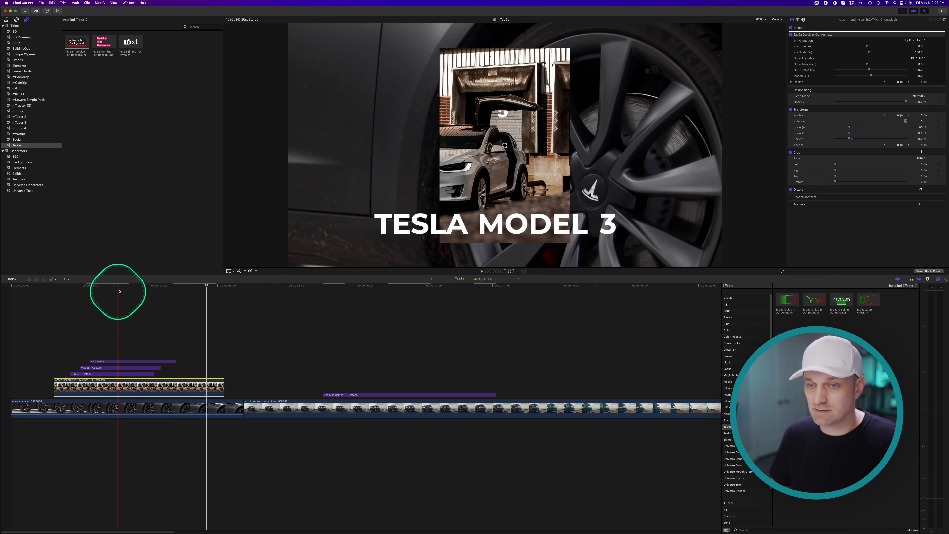
- Scale the Tesla photo overlay to 105.52%, move it to Position X -585.2 px, and preview
left_click(120, 289)
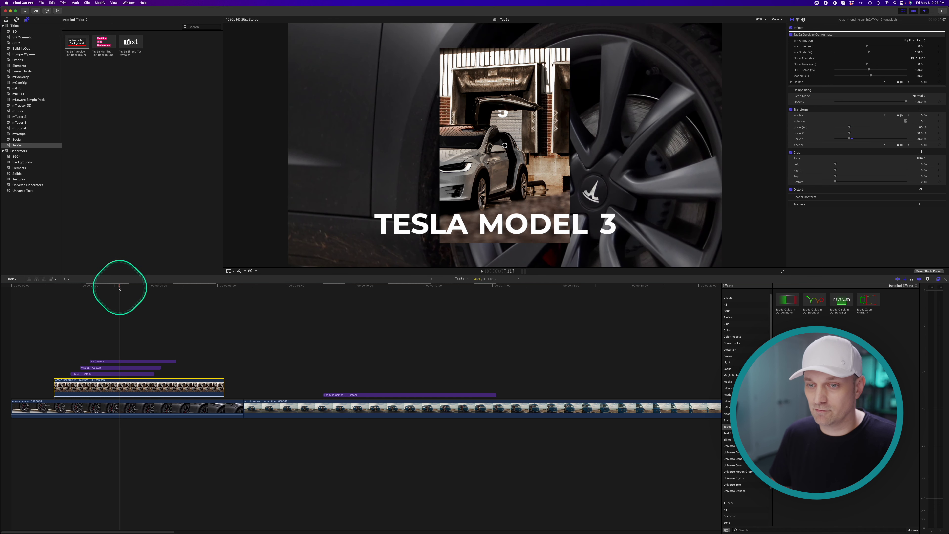
left_click_drag(848, 129, 854, 129)
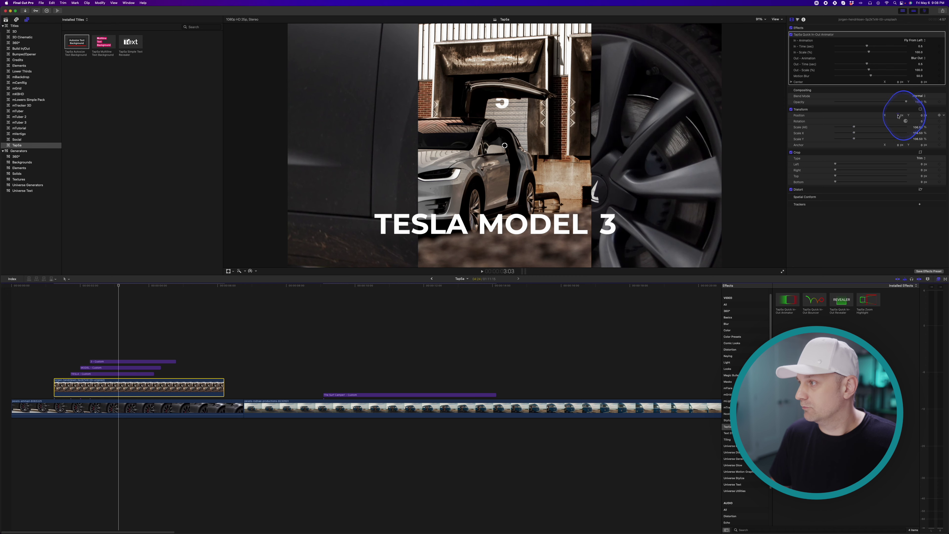
left_click_drag(899, 116, 878, 116)
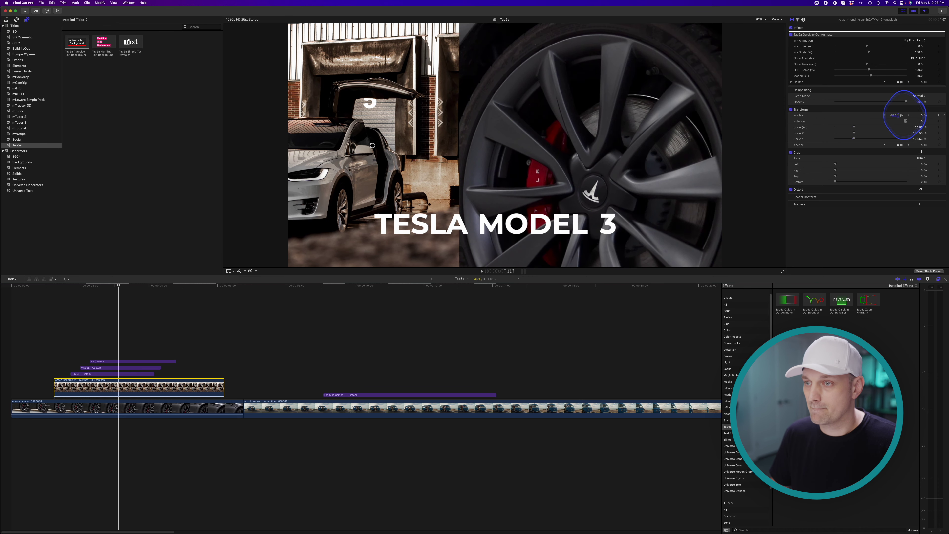
left_click(38, 285)
key("space")
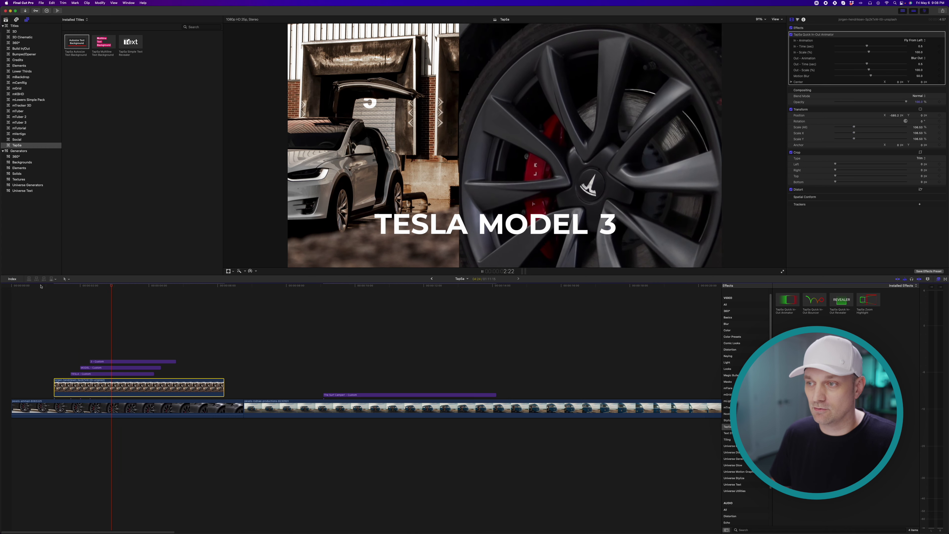
- Trim the photo clip's end slightly shorter and replay to check it
left_click_drag(224, 388, 203, 389)
key("space")
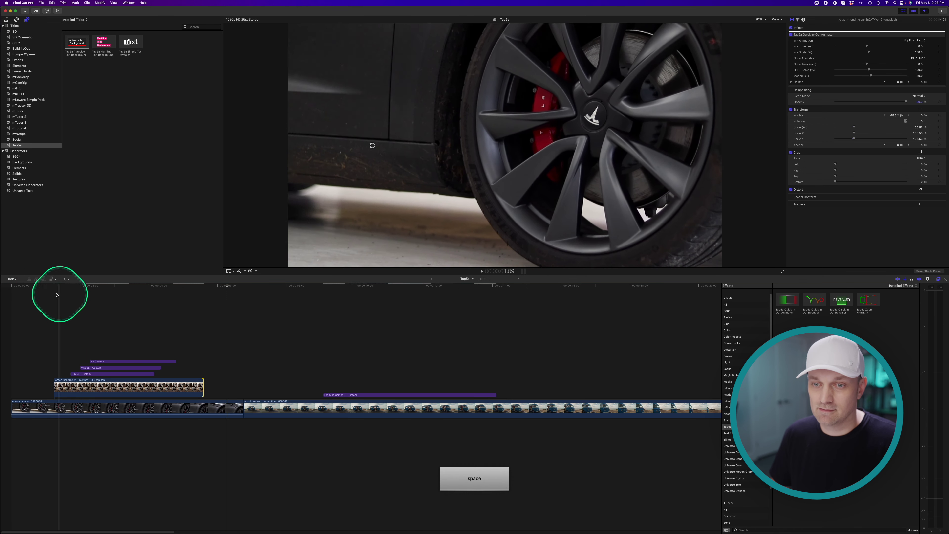
key("space")
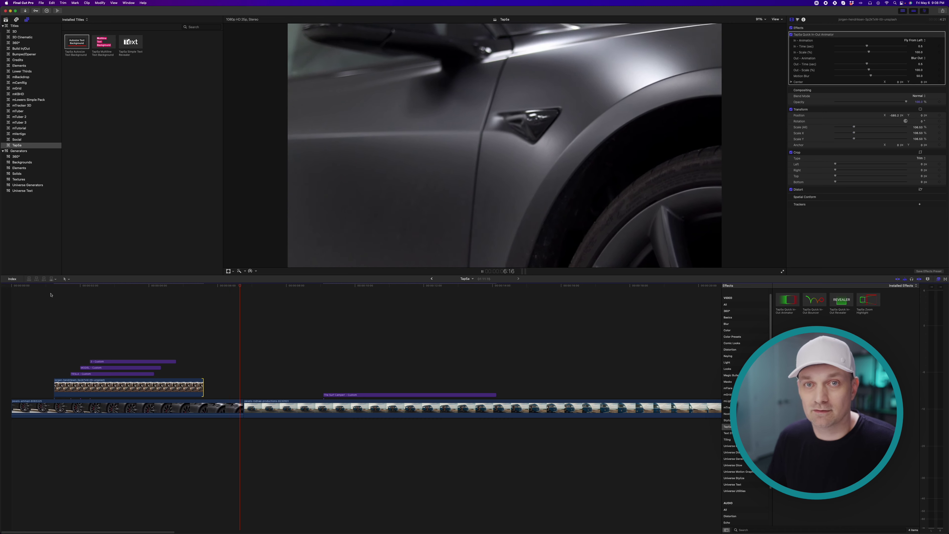
key("space")
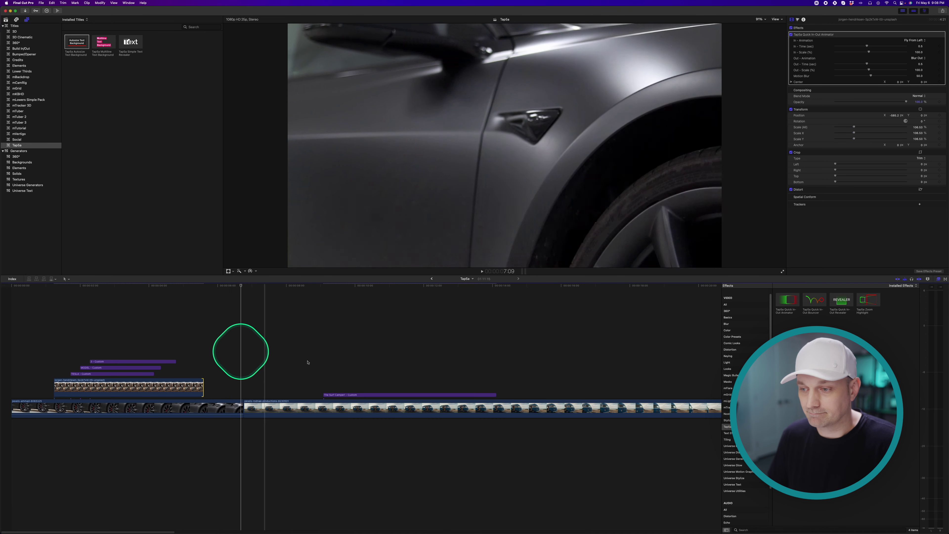
left_click(370, 394)
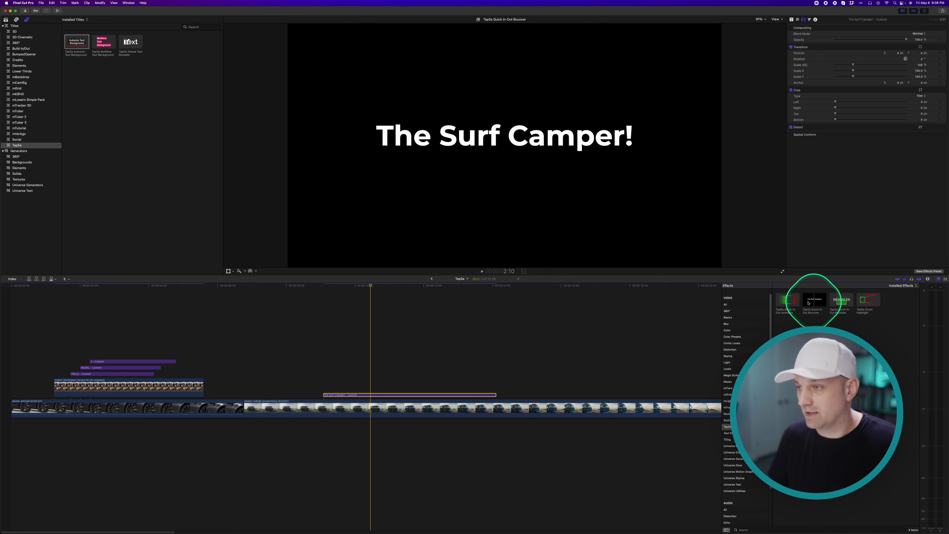
- Apply Quick In-Out Bouncer to The Surf Camper! title and try the Zoom From In entrance
left_click_drag(809, 303, 374, 395)
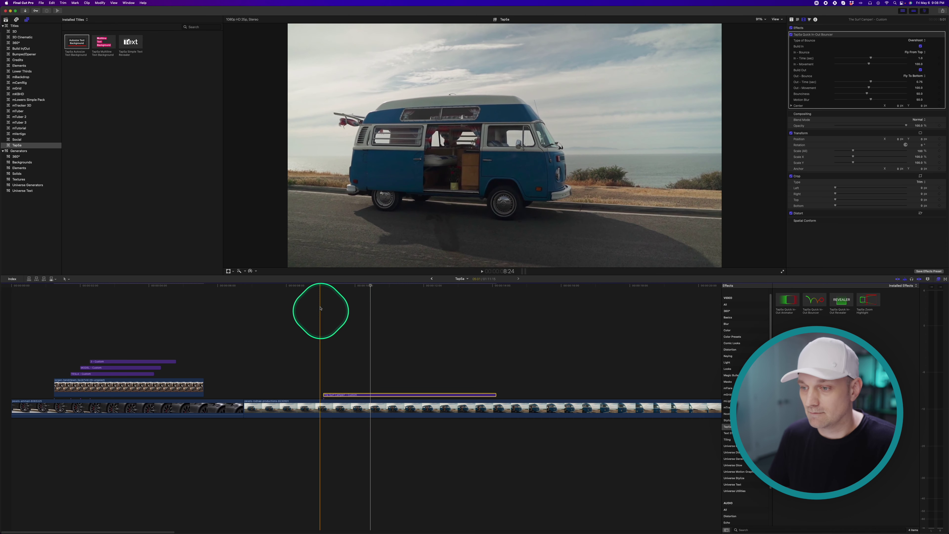
key("space")
key("space")
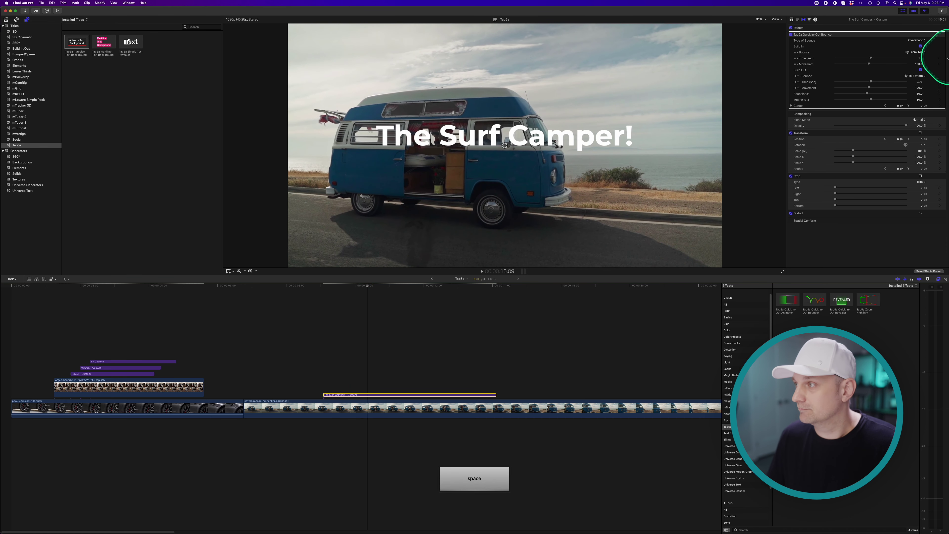
left_click(917, 52)
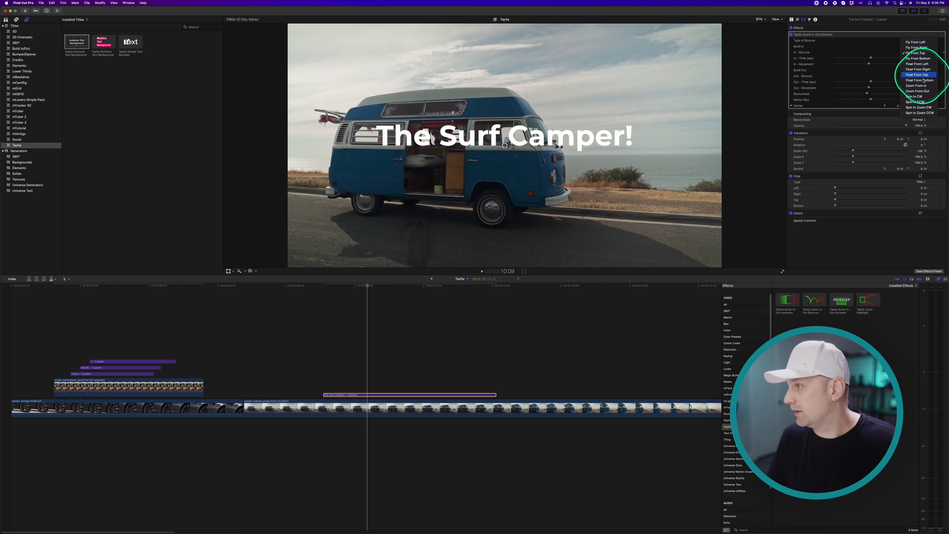
left_click(915, 86)
left_click(321, 288)
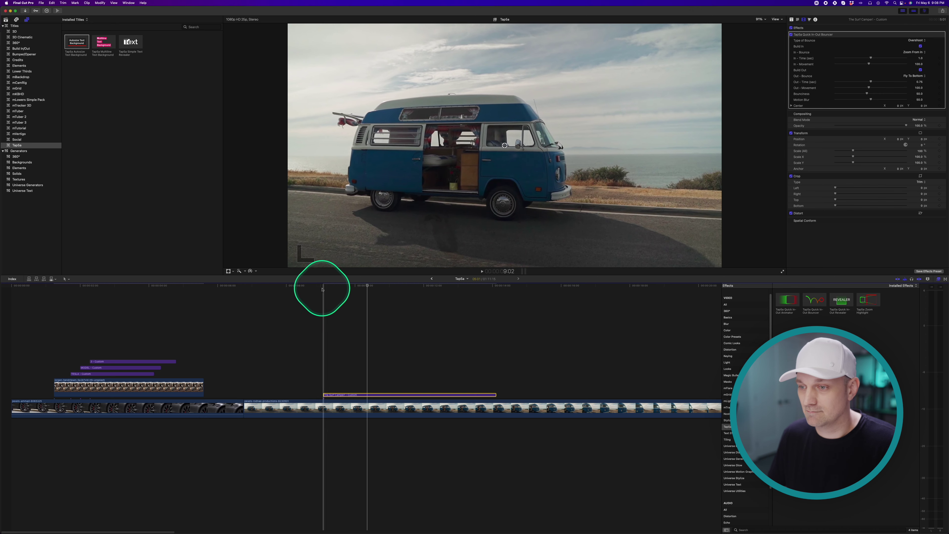
key("space")
key("space")
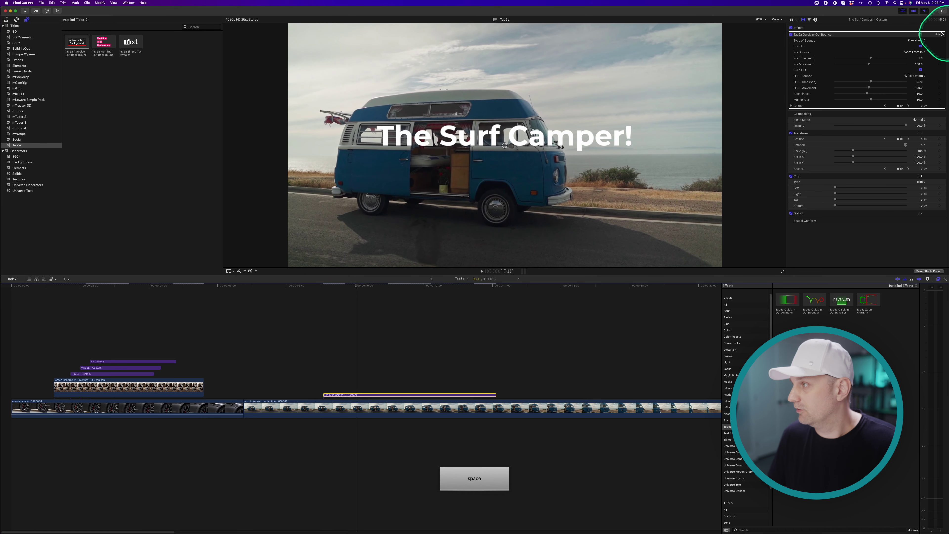
- Switch the bounce type to Bounce Back and preview the title animation
left_click(914, 40)
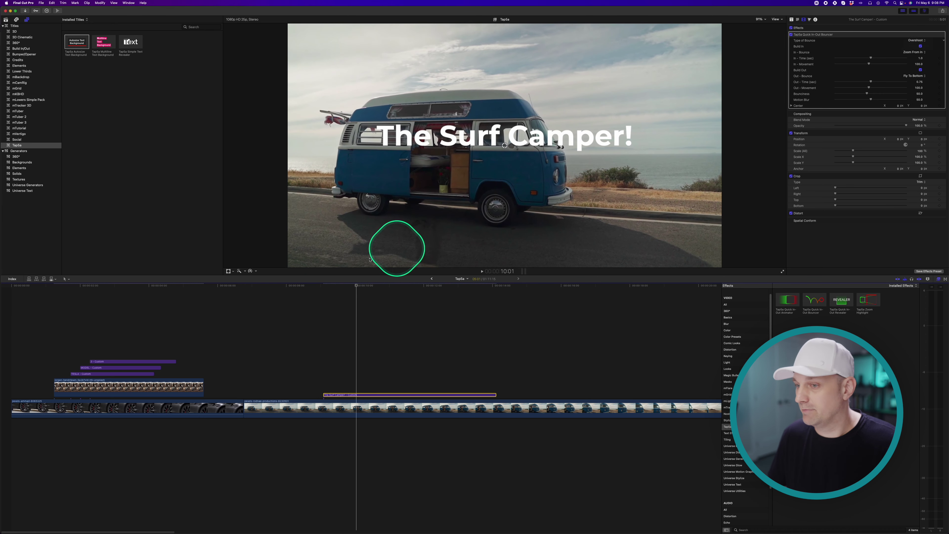
left_click(319, 287)
key("space")
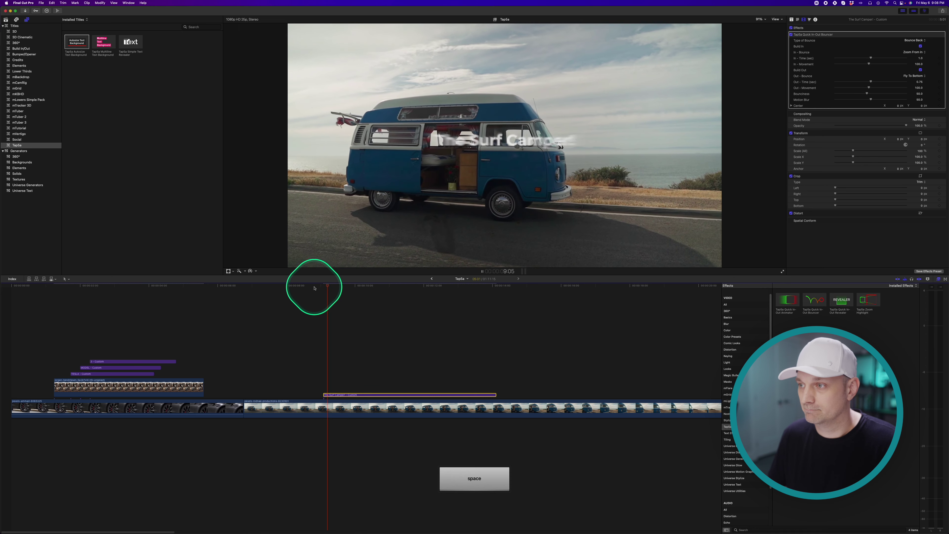
key("space")
left_click(312, 287)
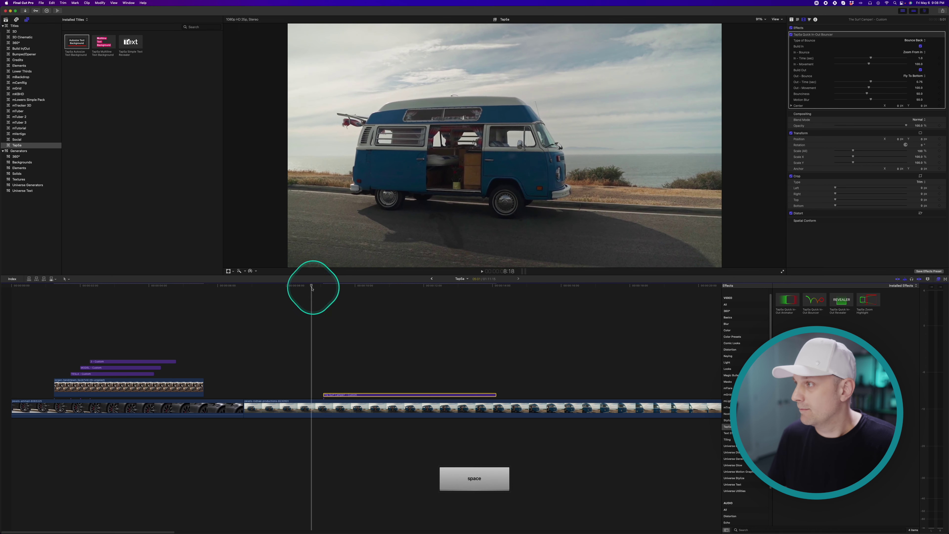
key("space")
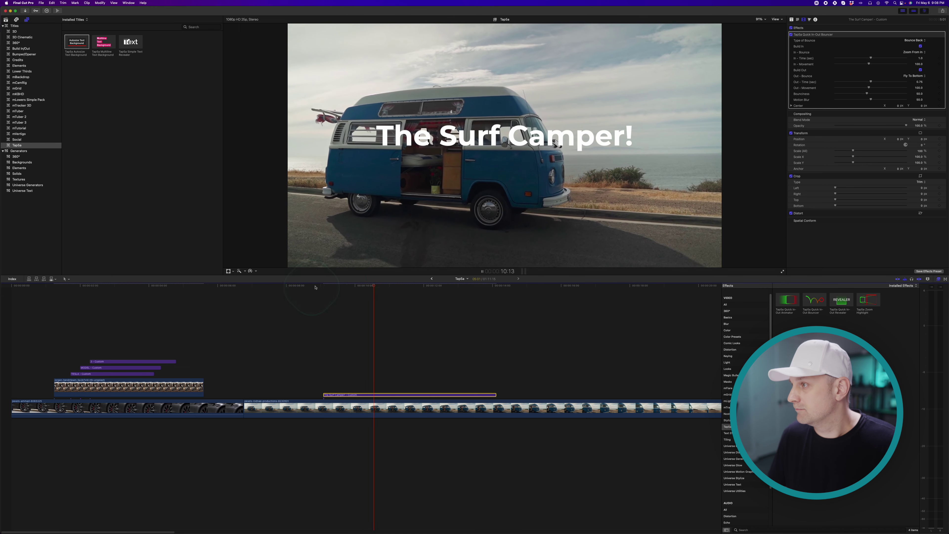
key("space")
- Reduce the in-bounce movement to about 47.7 and preview the softer bounce
left_click_drag(869, 64, 849, 64)
left_click(324, 286)
key("space")
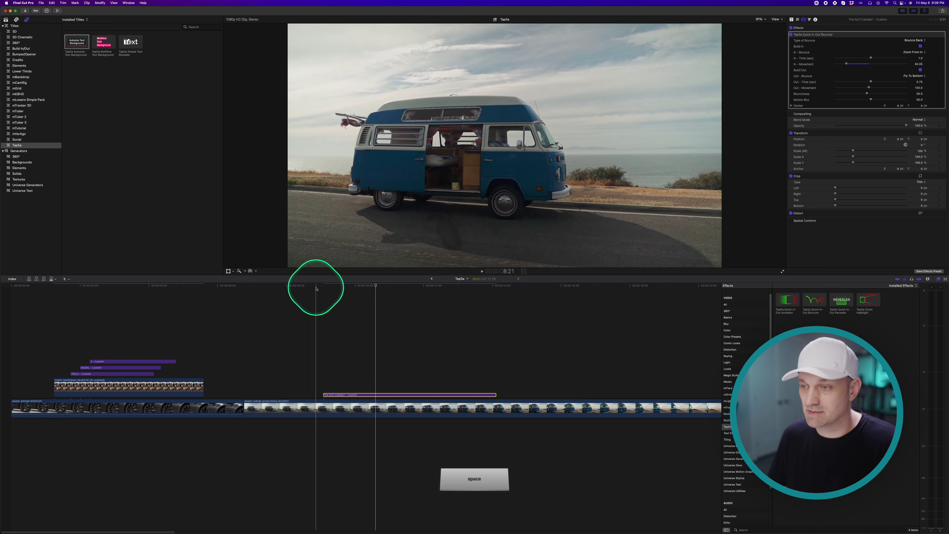
key("space")
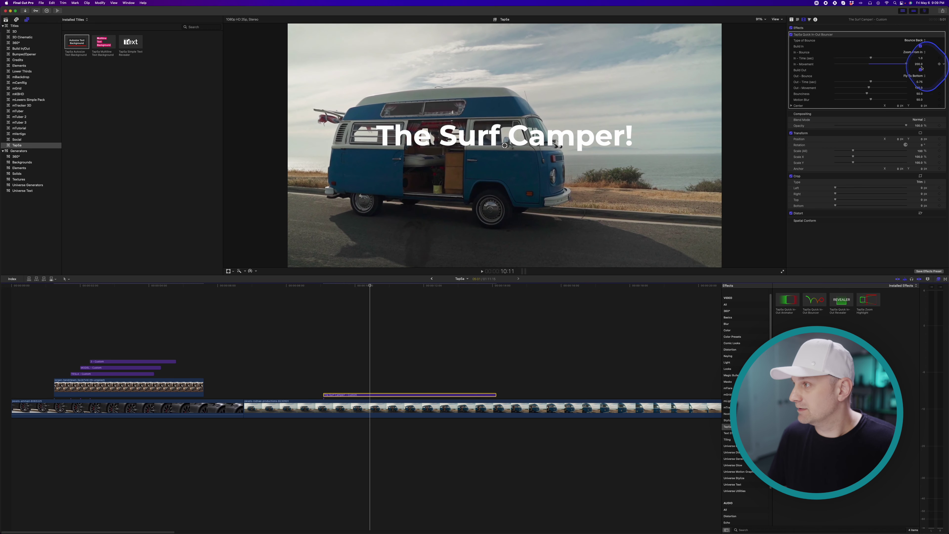
left_click(299, 329)
key("space")
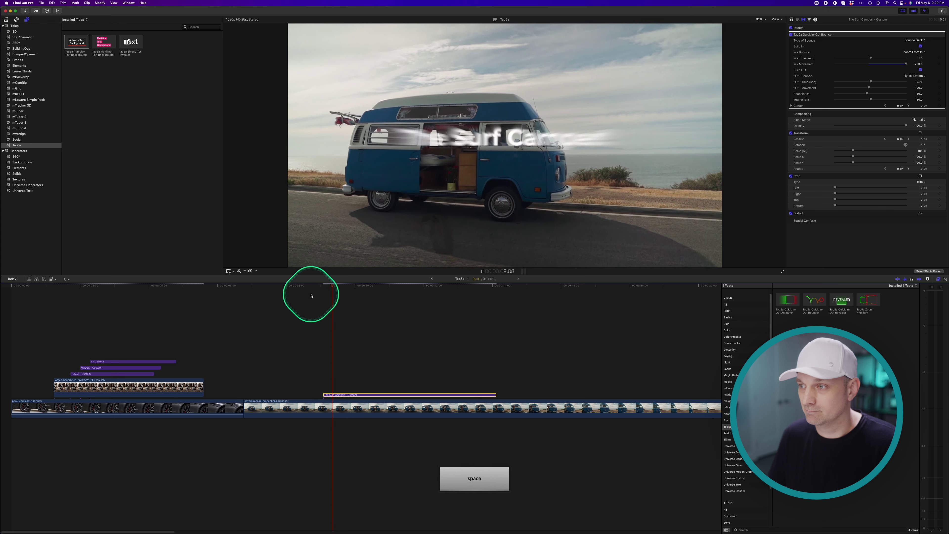
key("space")
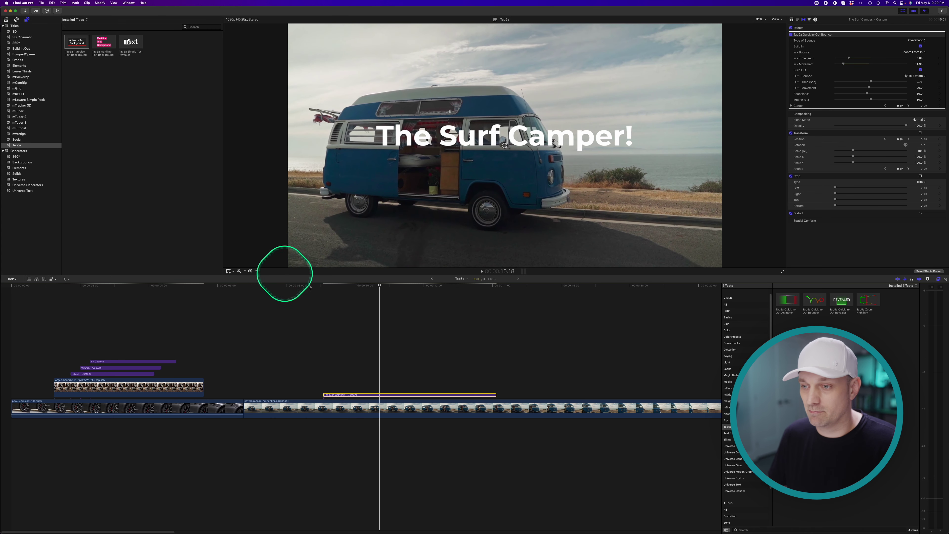
left_click(314, 287)
key("space")
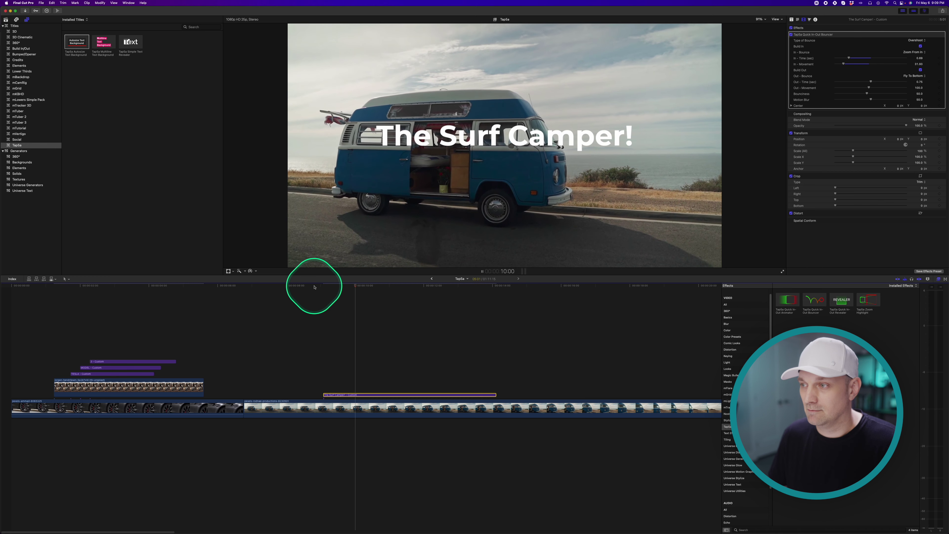
key("space")
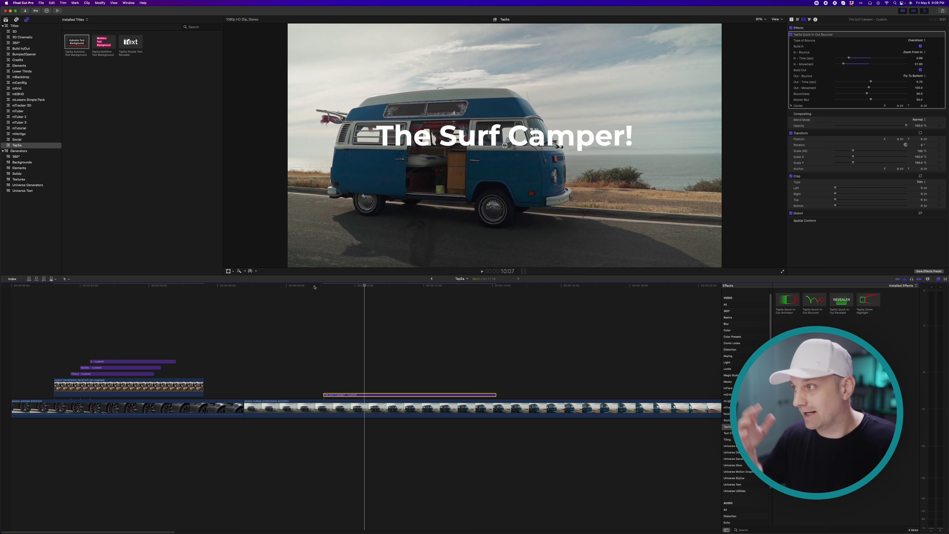
- Try the Fly From Top entrance, then settle on Spin In CW
left_click(913, 52)
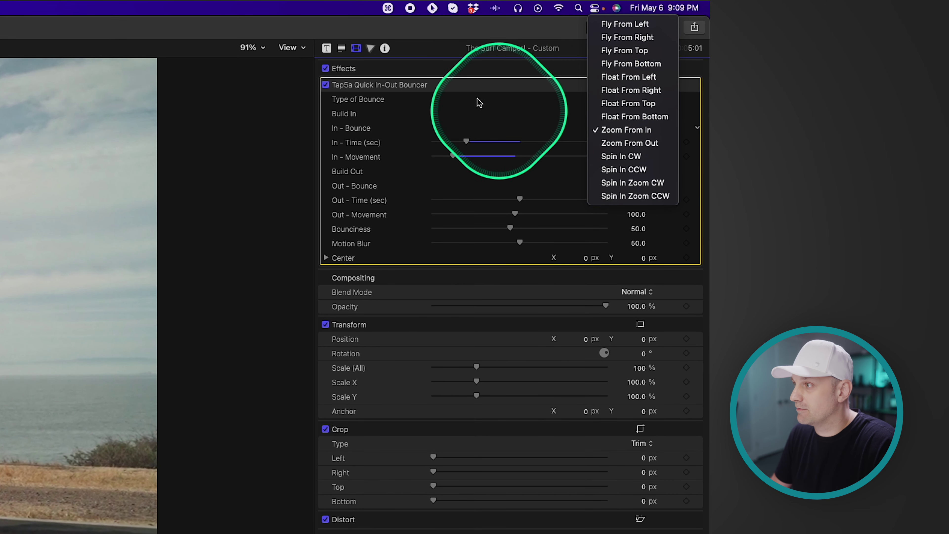
left_click(640, 53)
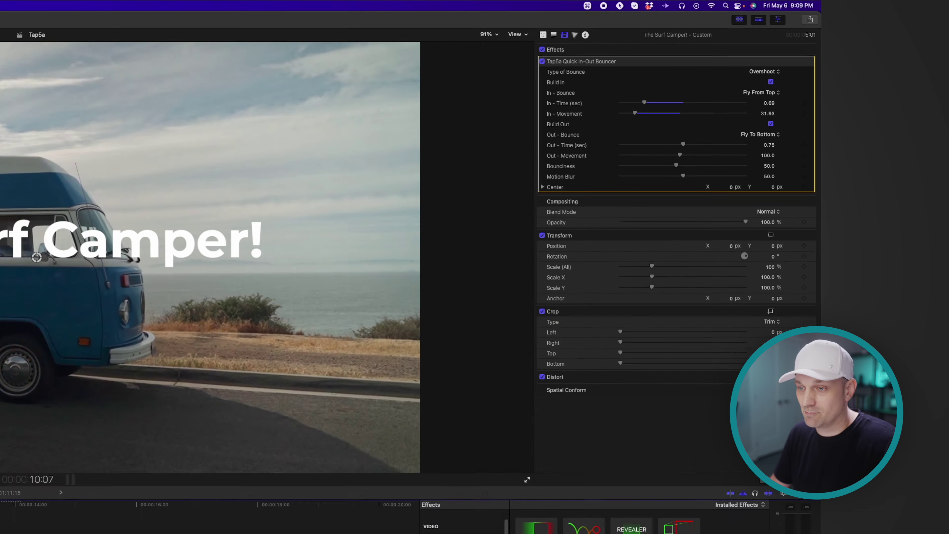
left_click(312, 284)
key("space")
key("space")
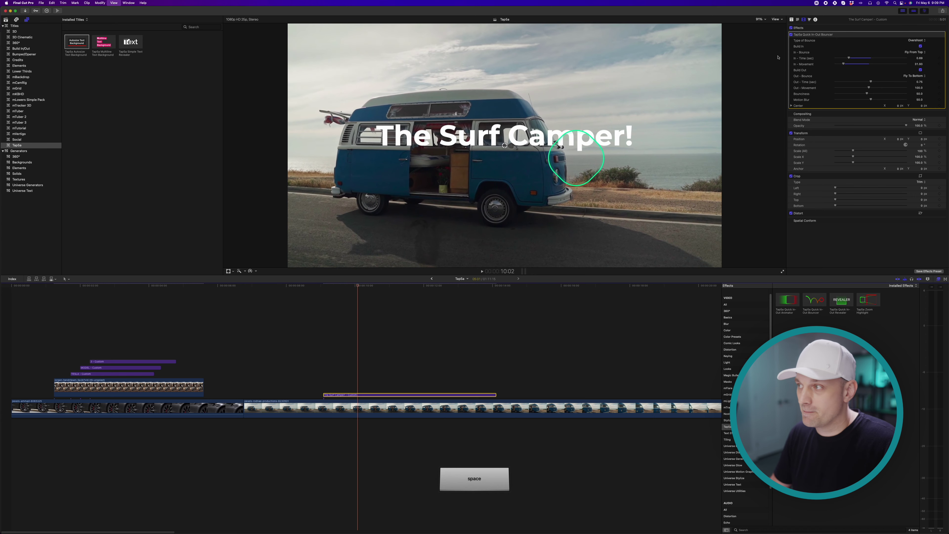
left_click(915, 52)
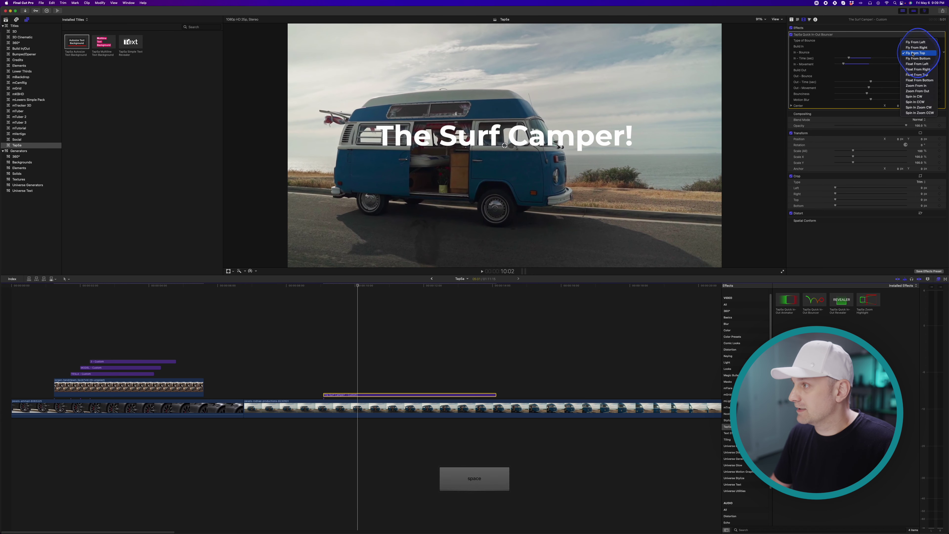
left_click(917, 97)
left_click(319, 286)
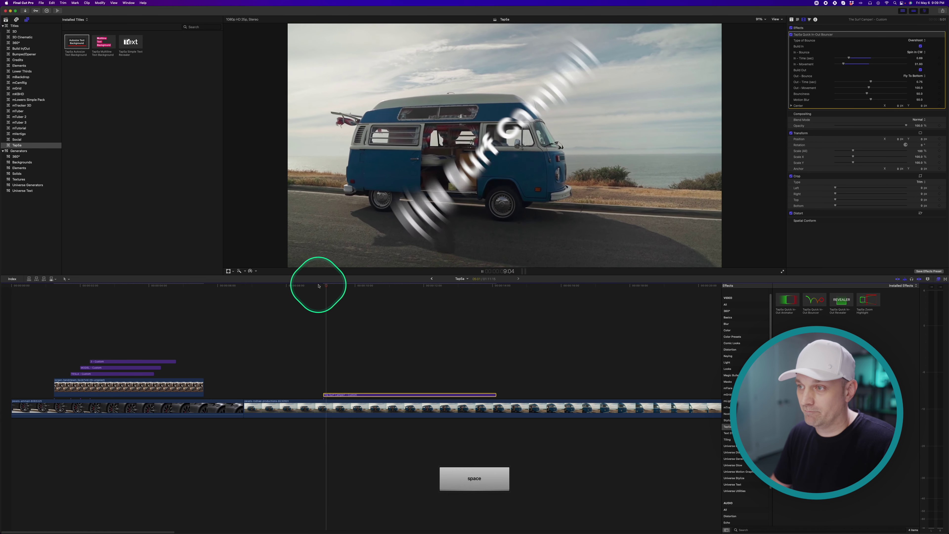
key("space")
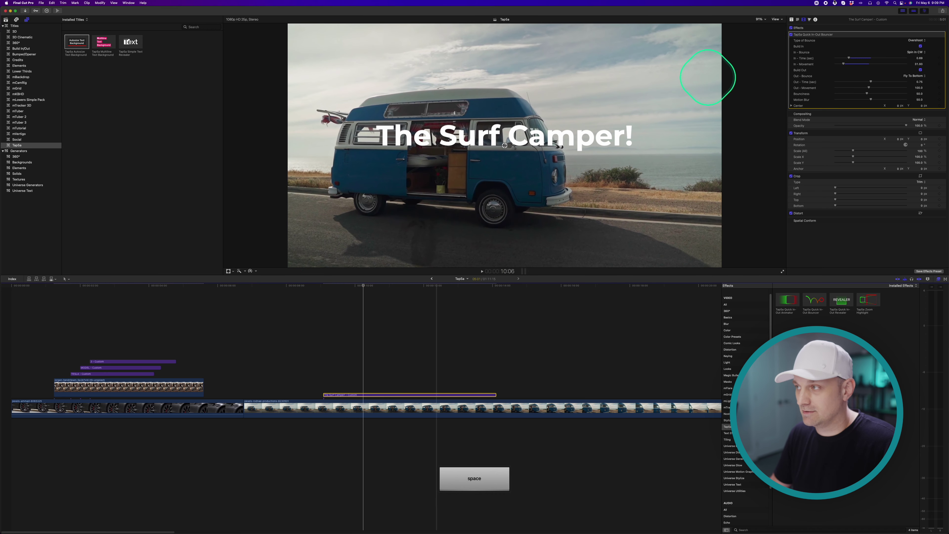
- Replace the Bouncer with Quick In-Out Revealer and start resizing its reveal area around the title
key("BackSpace")
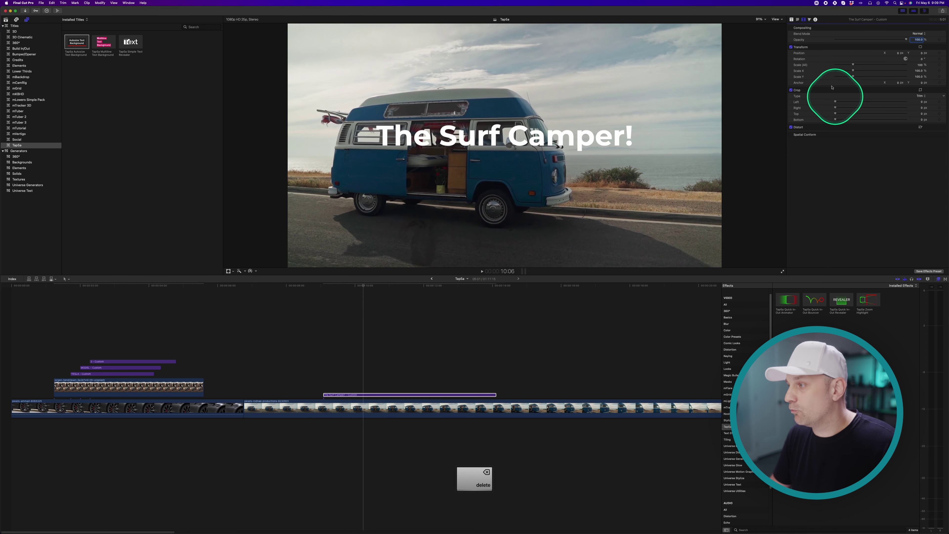
left_click_drag(377, 402, 368, 397)
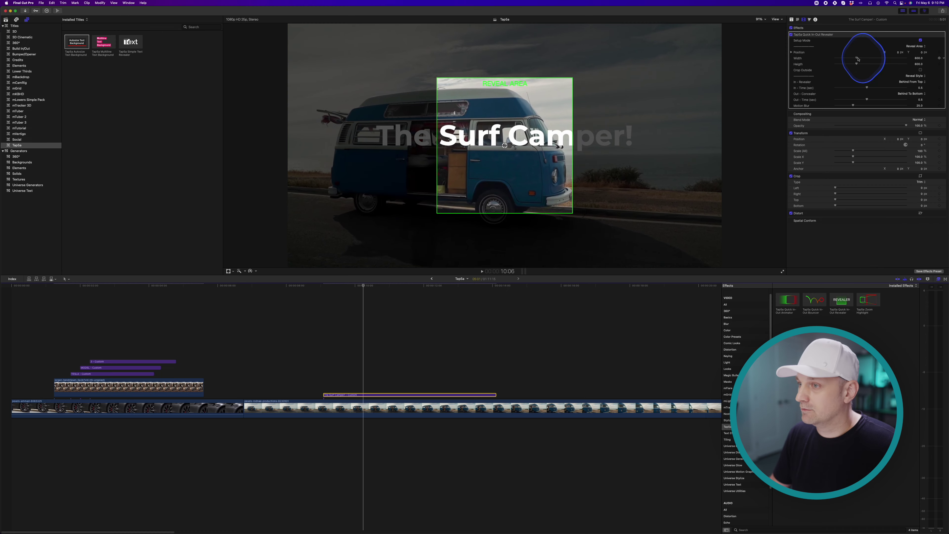
left_click_drag(540, 131, 558, 131)
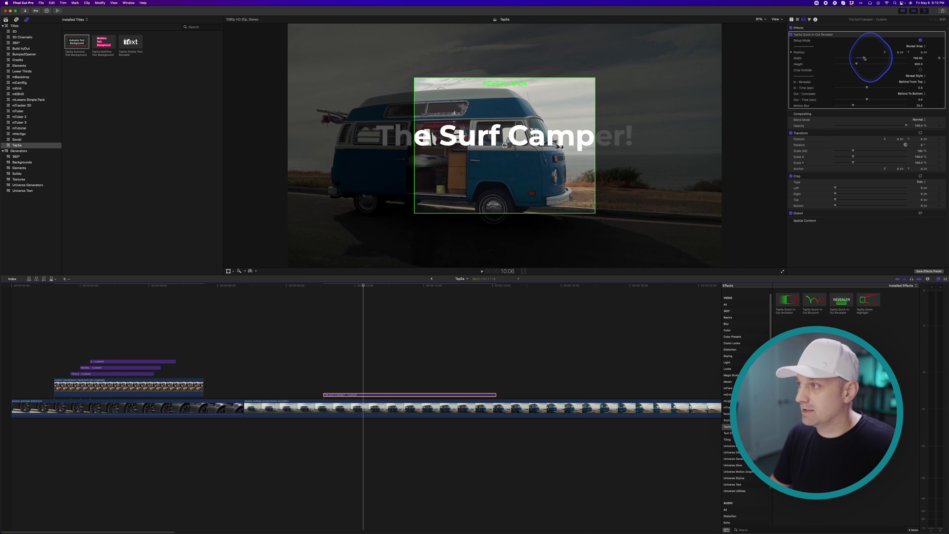
left_click_drag(864, 58, 878, 59)
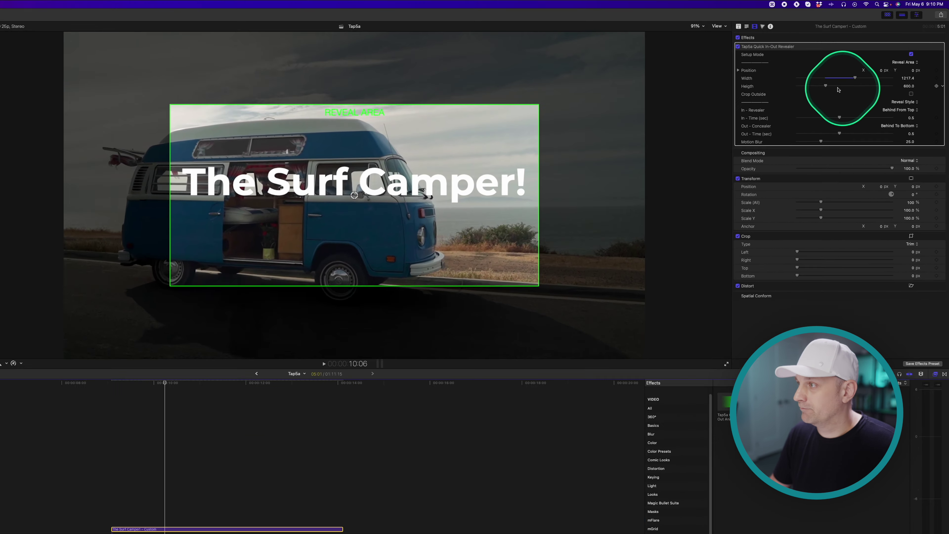
left_click_drag(826, 86, 790, 105)
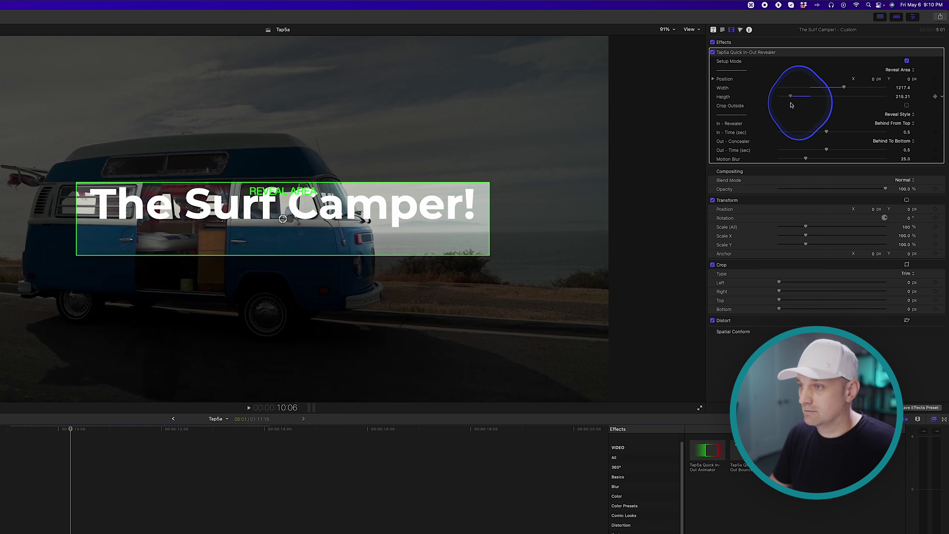
left_click_drag(283, 219, 284, 232)
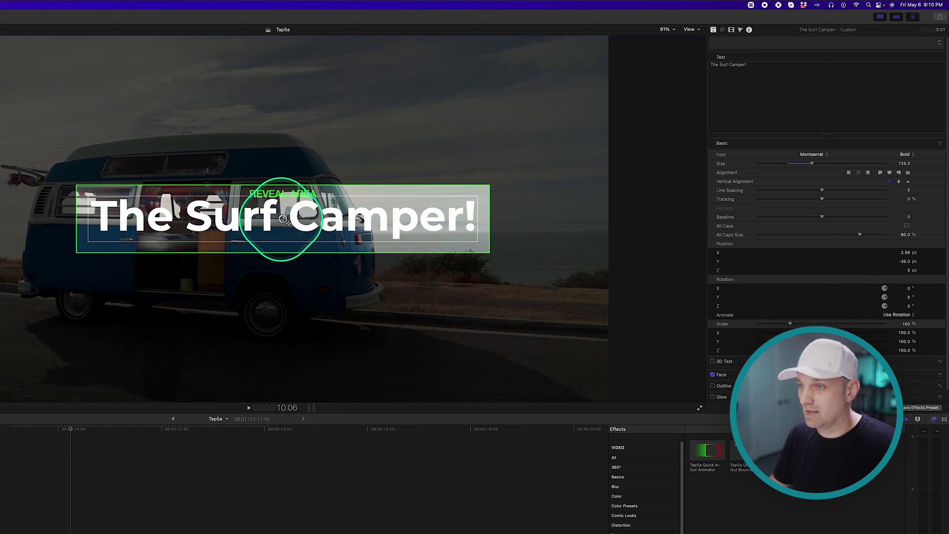
- Tighten the reveal area to the text at 138.6 height and turn off Setup Mode
left_click(753, 34)
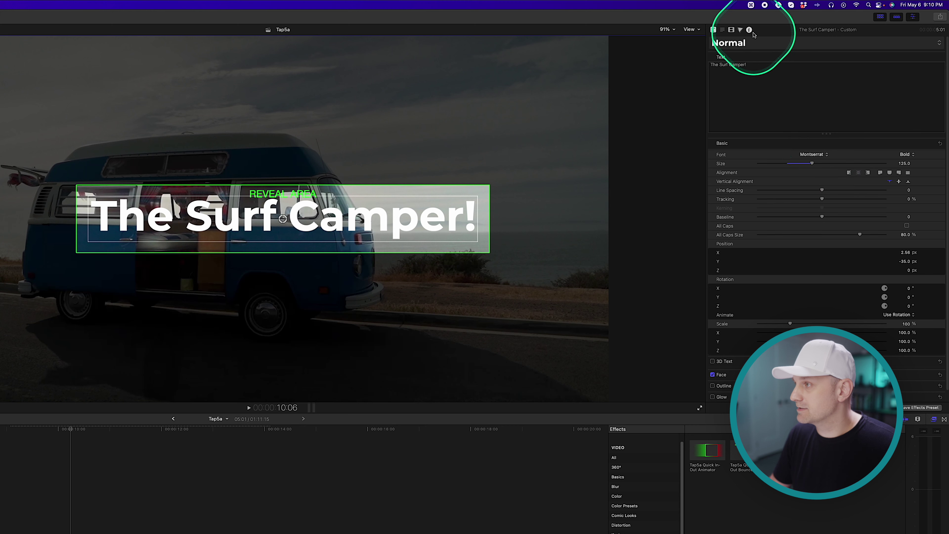
left_click(732, 30)
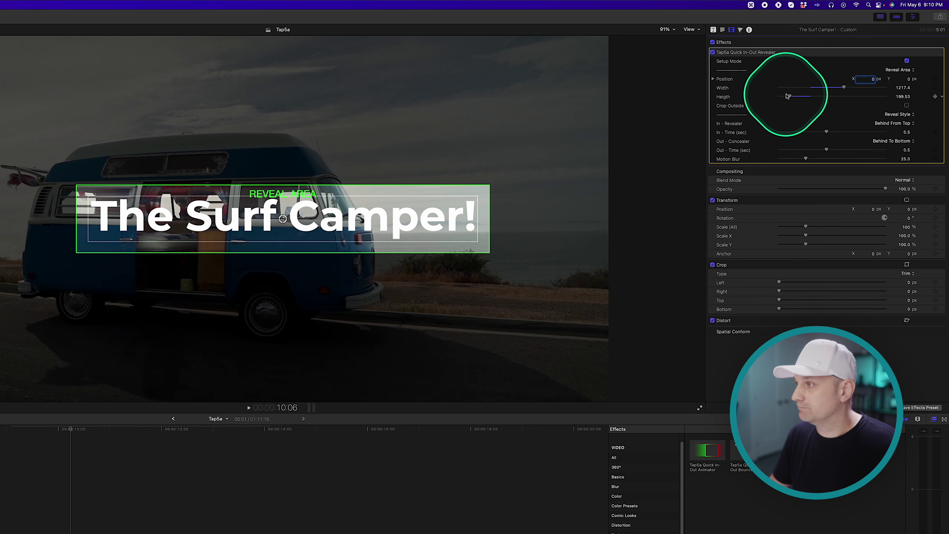
left_click_drag(787, 97, 788, 99)
left_click_drag(844, 87, 841, 89)
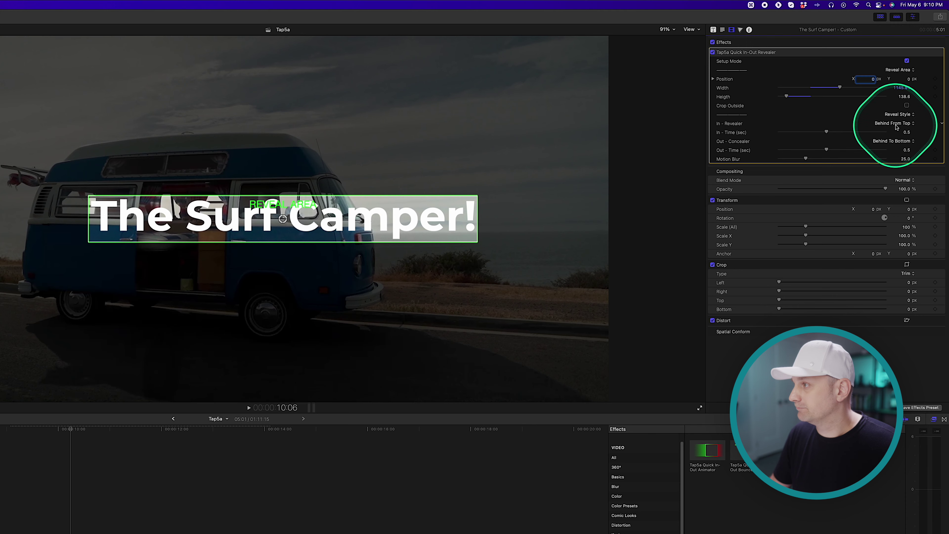
left_click(907, 61)
- Preview the title reveal, then try the Flip From Top reveal-in style
key("j")
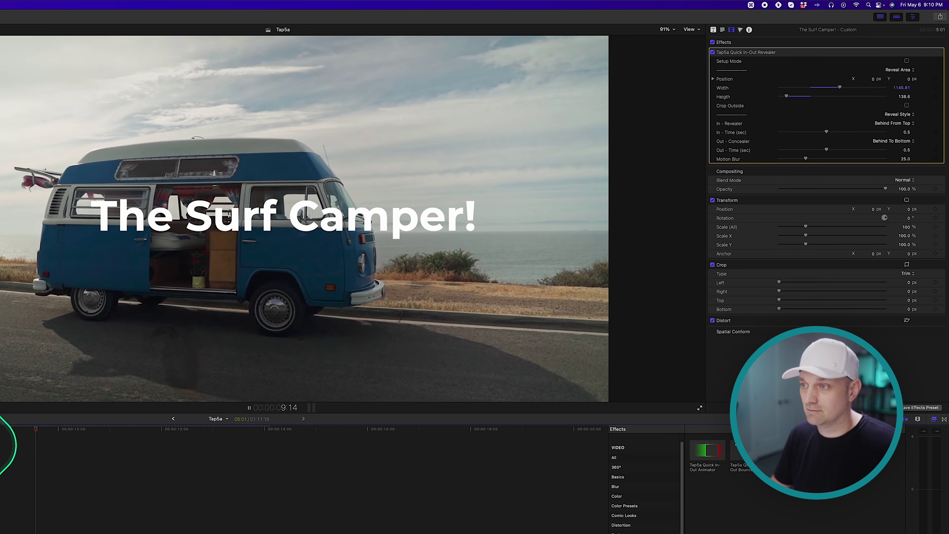
left_click(41, 431)
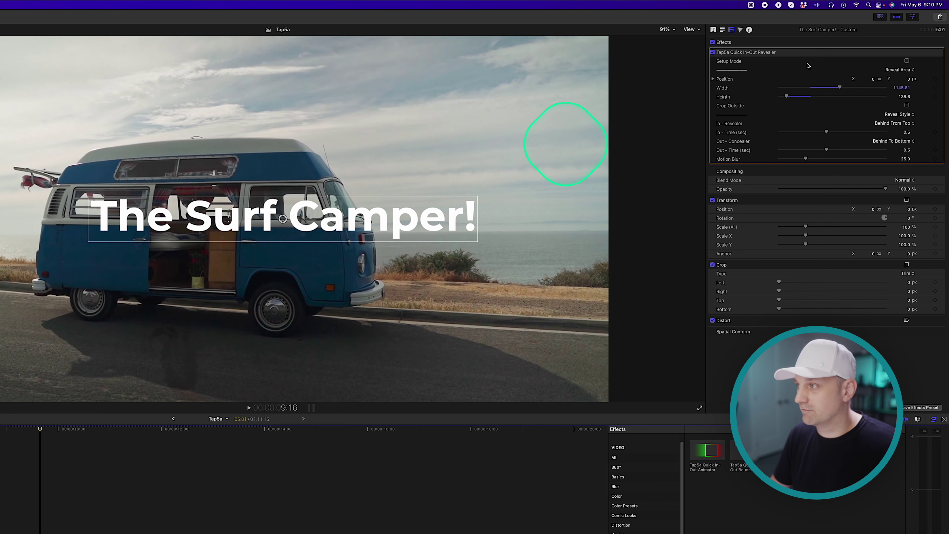
left_click(897, 124)
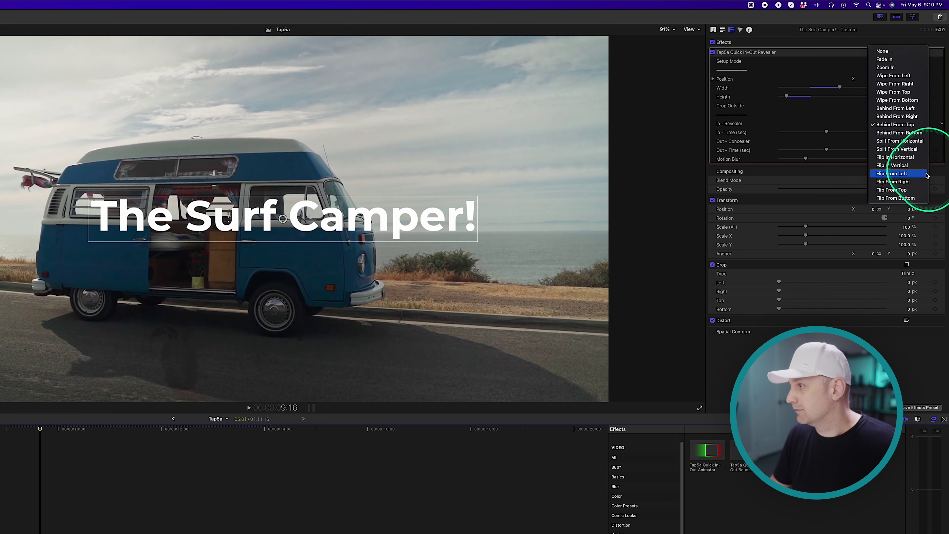
left_click(891, 189)
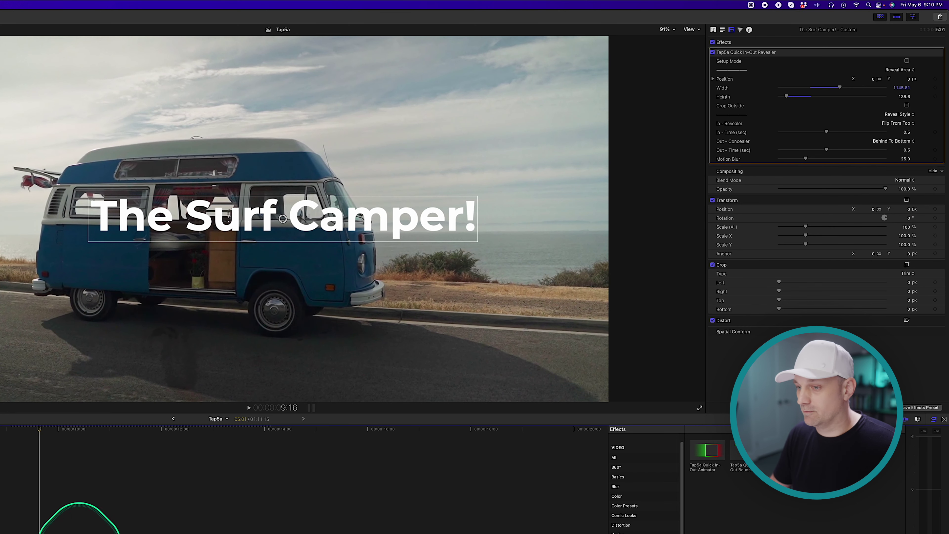
left_click(15, 471)
key("space")
key("space")
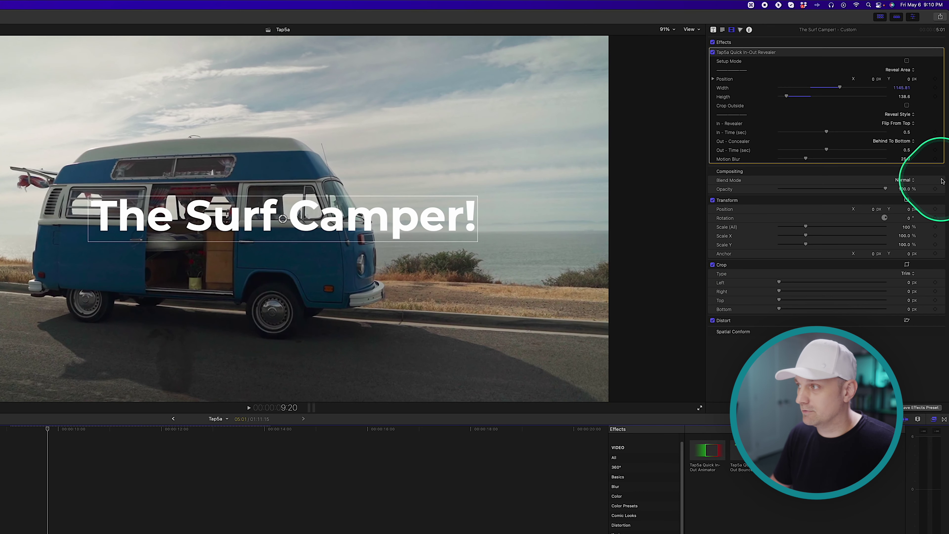
- Try the Zoom In and Wipe From Bottom reveal-in styles and preview them
left_click(901, 124)
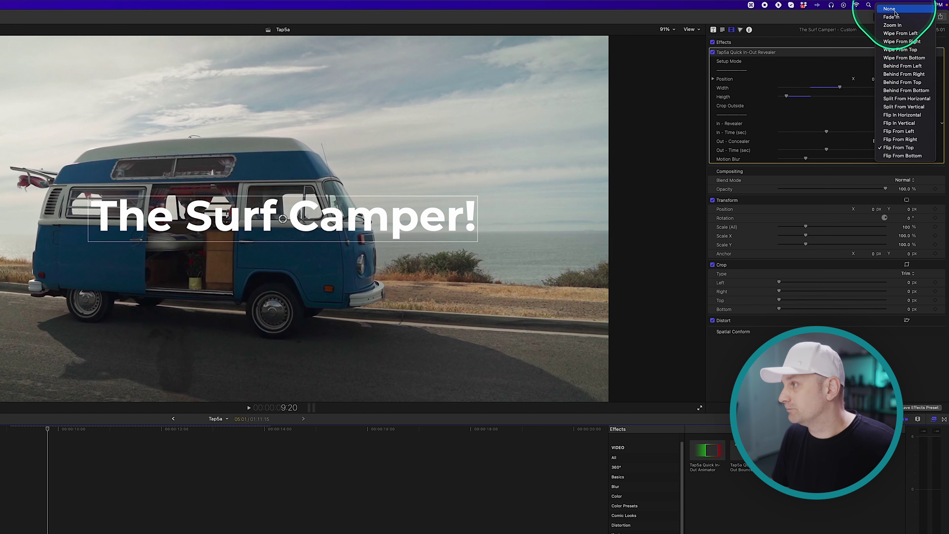
left_click(893, 25)
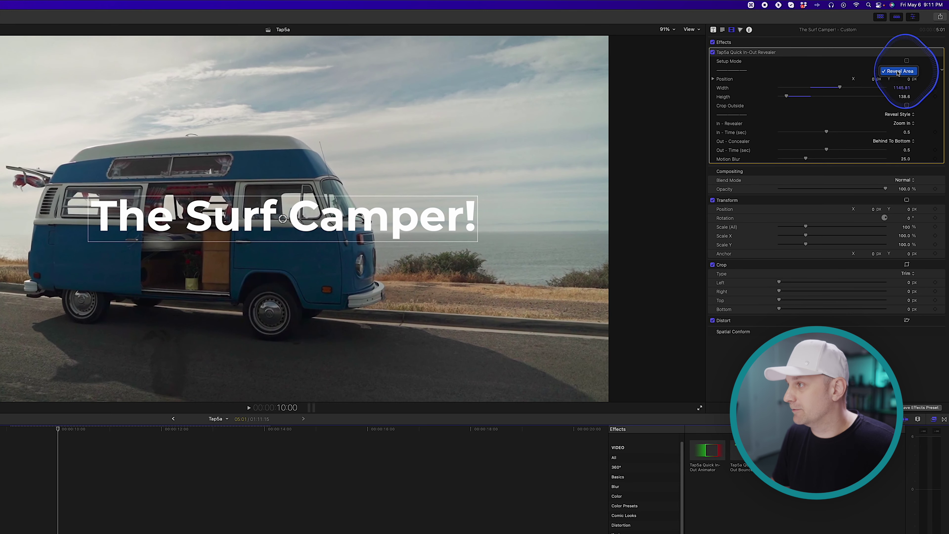
left_click(906, 125)
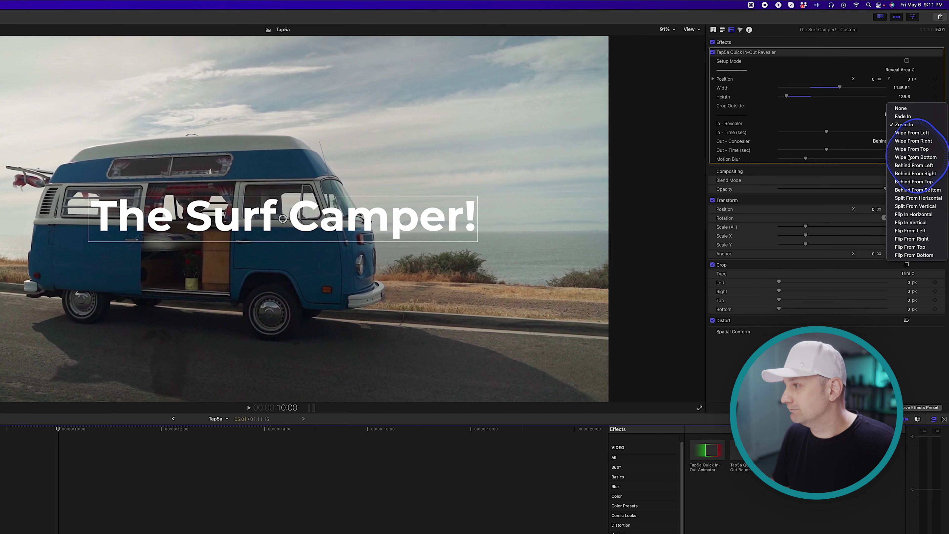
left_click(915, 157)
left_click(22, 475)
key("space")
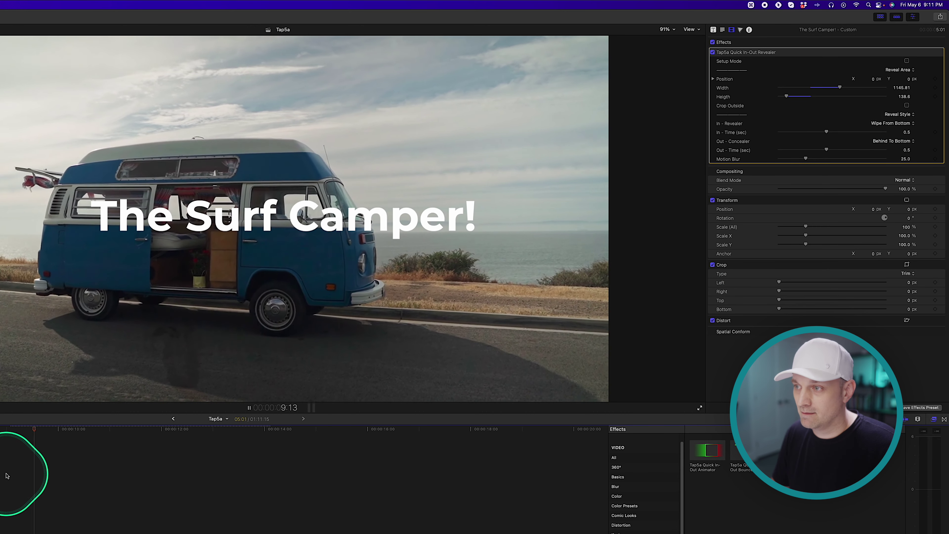
key("space")
- Set the title's reveal-in to Behind From Bottom and replay to check it
left_click(899, 115)
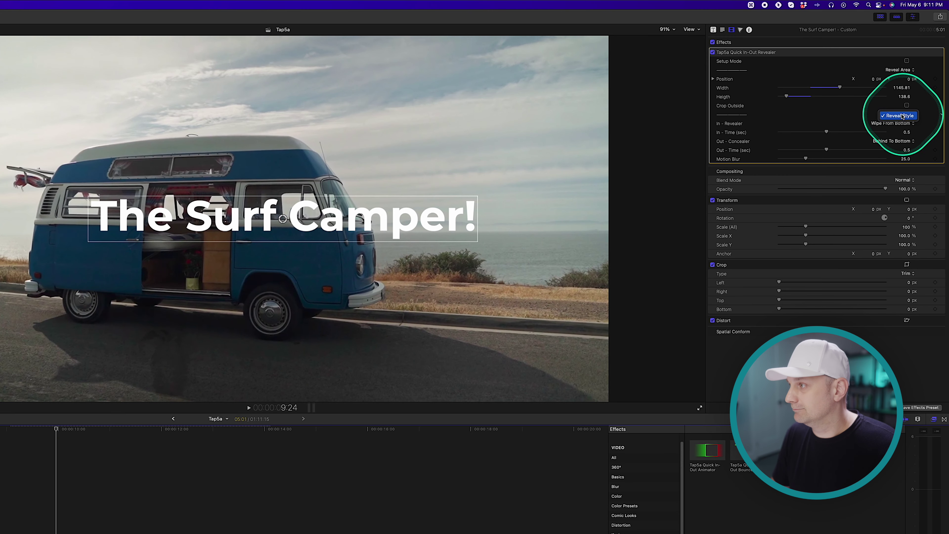
left_click(884, 128)
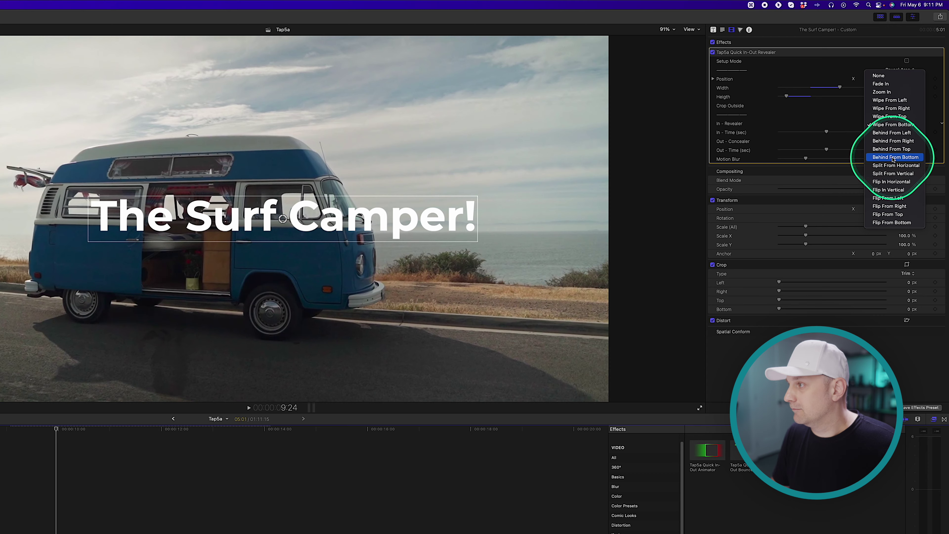
left_click(894, 157)
left_click(10, 496)
key("space")
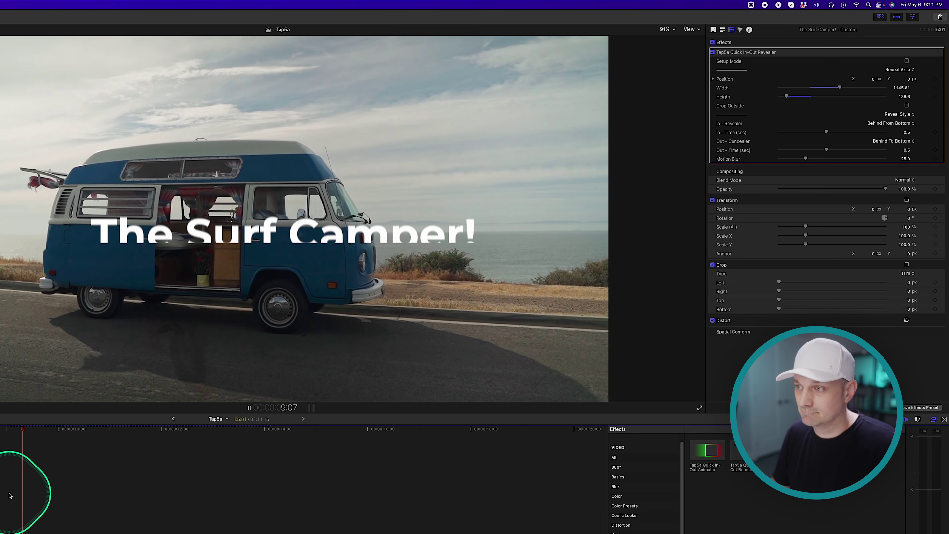
left_click(11, 461)
key("space")
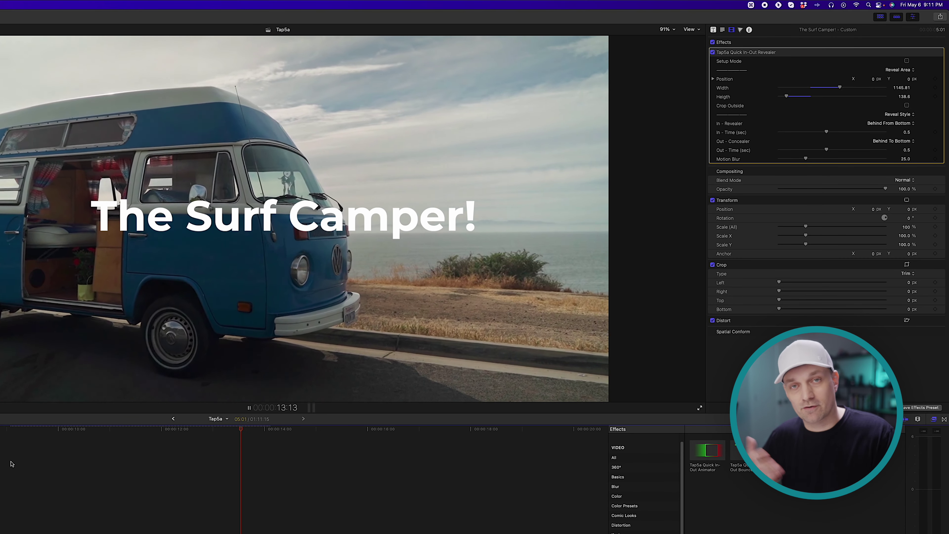
left_click(45, 531)
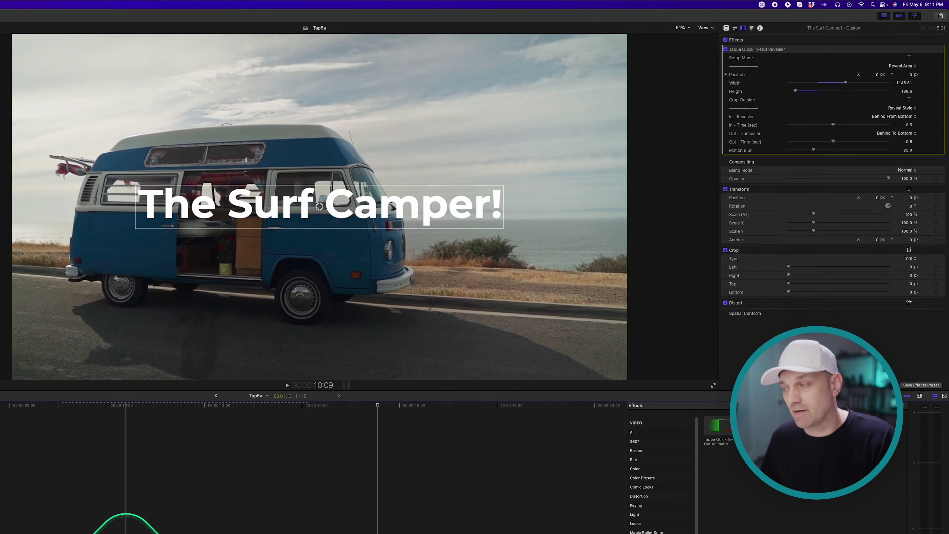
left_click(905, 358)
left_click(932, 286)
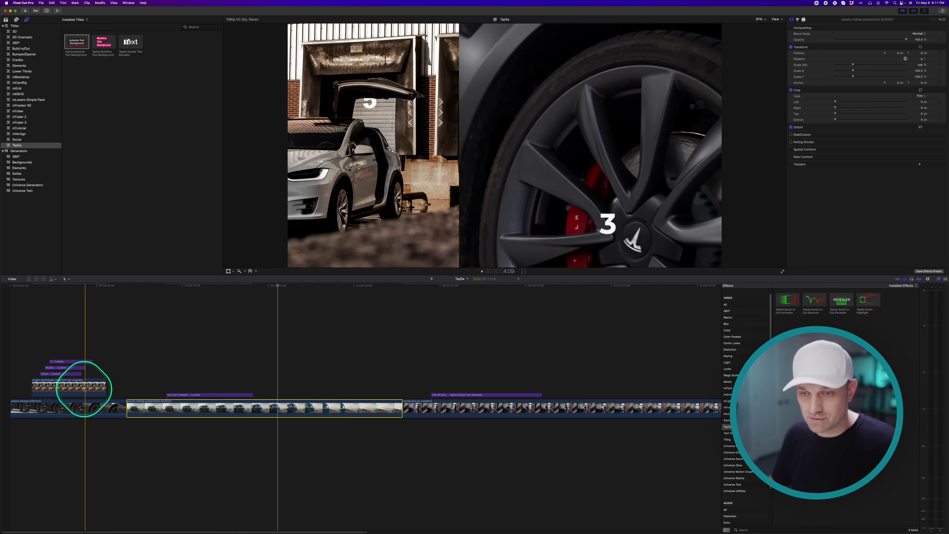
- Move the Tesla clip later on the timeline and remove its Quick In-Out Animator
left_click_drag(80, 388, 363, 348)
left_click(819, 34)
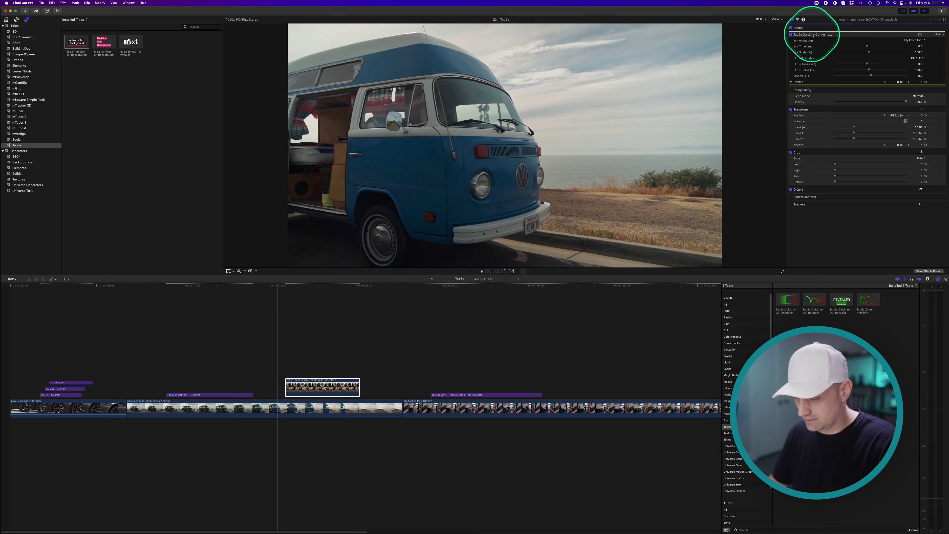
key("Delete")
- Centre the Tesla clip in the frame using the on-screen transform controls
left_click_drag(291, 284, 318, 308)
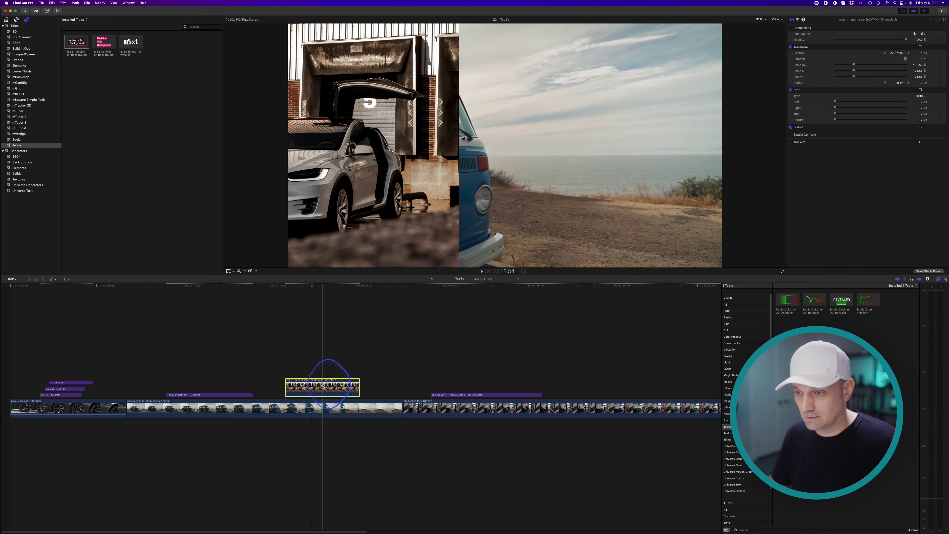
key("shift+t")
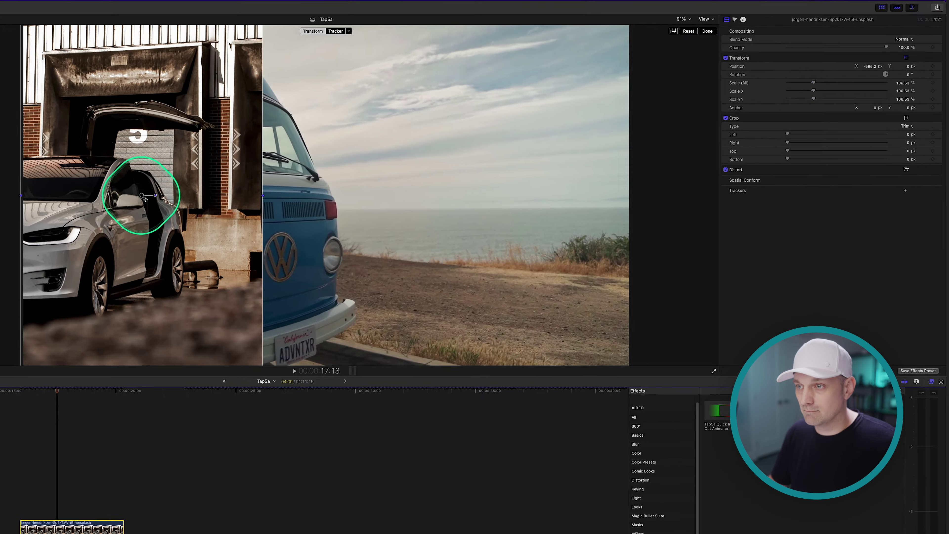
left_click_drag(380, 142, 474, 145)
left_click_drag(268, 198, 313, 199)
- Shrink the Tesla clip to 87.95% and apply Tap5a Quick In-Out Revealer
left_click(911, 108)
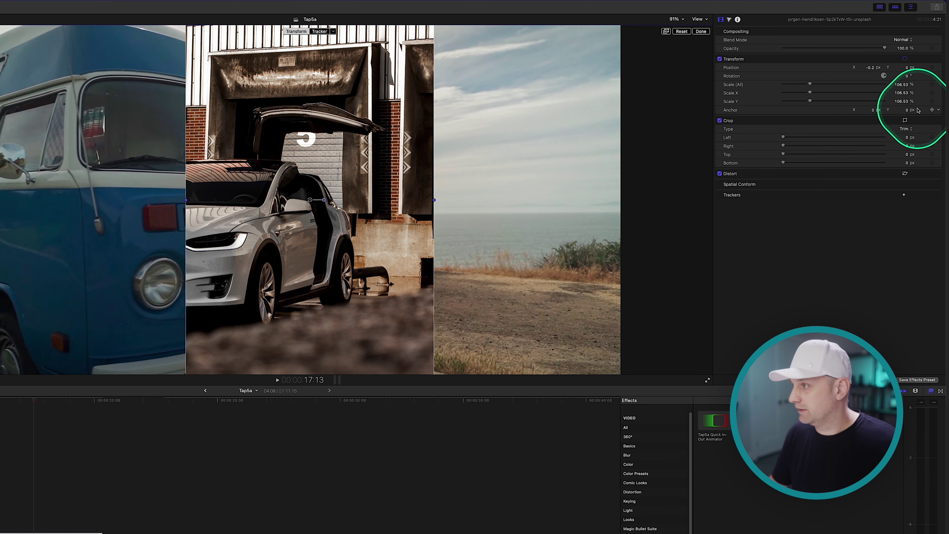
left_click(810, 86)
left_click_drag(811, 89, 806, 88)
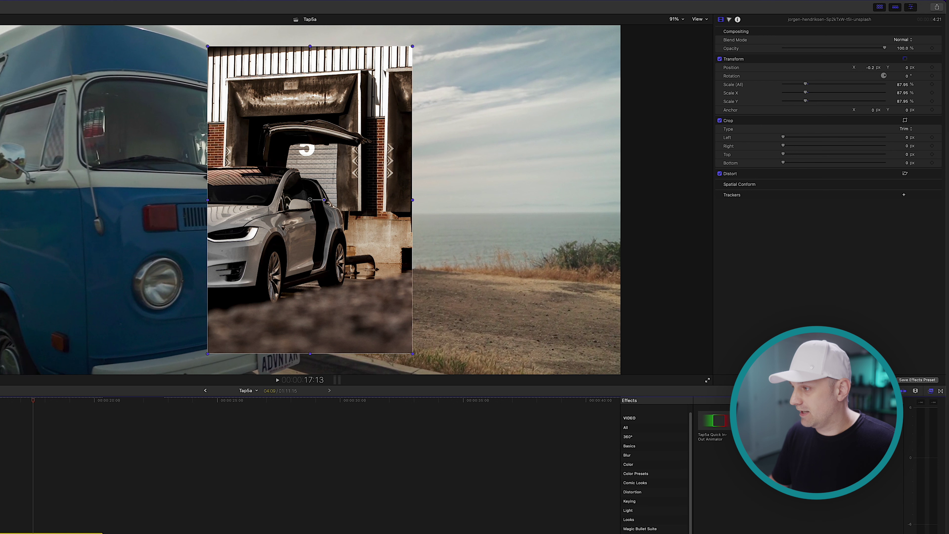
left_click_drag(329, 318, 329, 318)
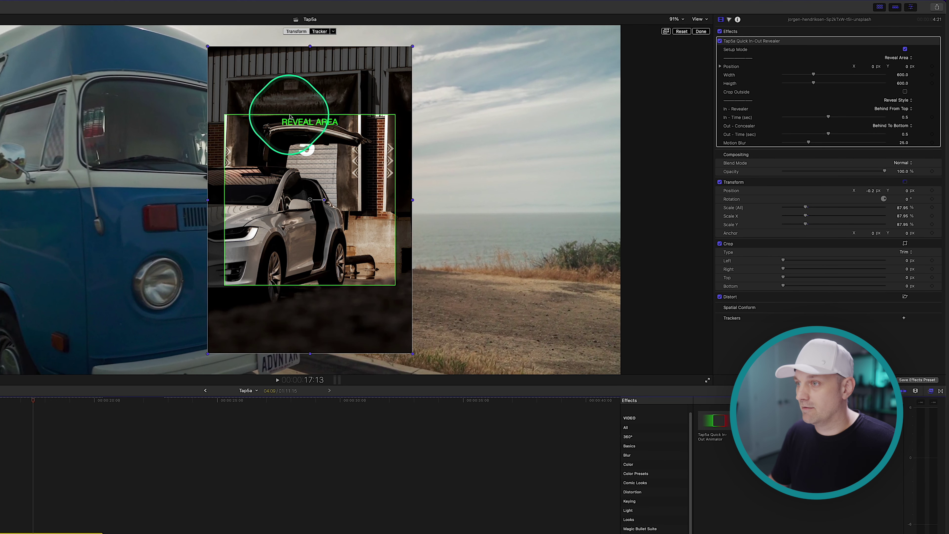
- Enlarge the Tesla reveal area to 789.18 by 1090.17 and set In - Revealer to Behind From Bottom
left_click_drag(818, 77, 819, 73)
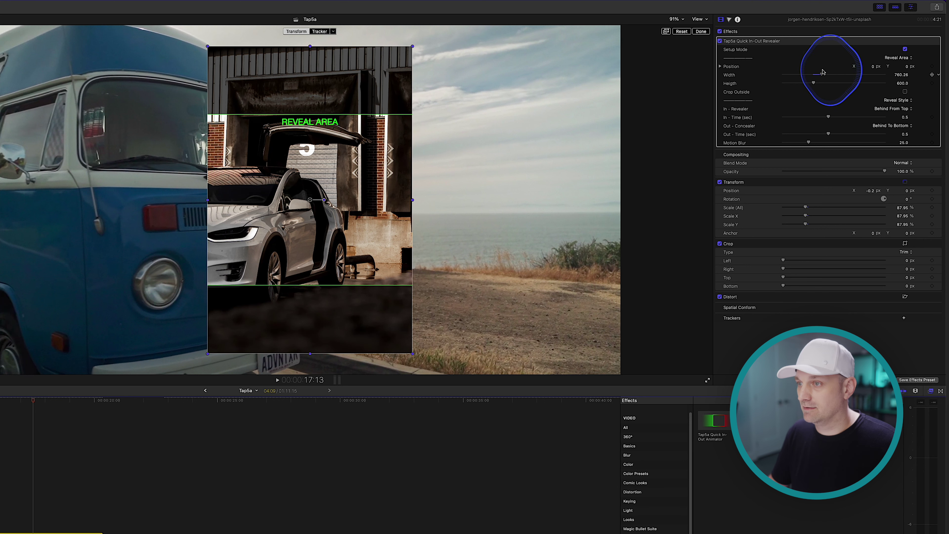
mouse_move(821, 72)
left_mouse_down()
mouse_move(821, 82)
mouse_move(839, 76)
left_mouse_up()
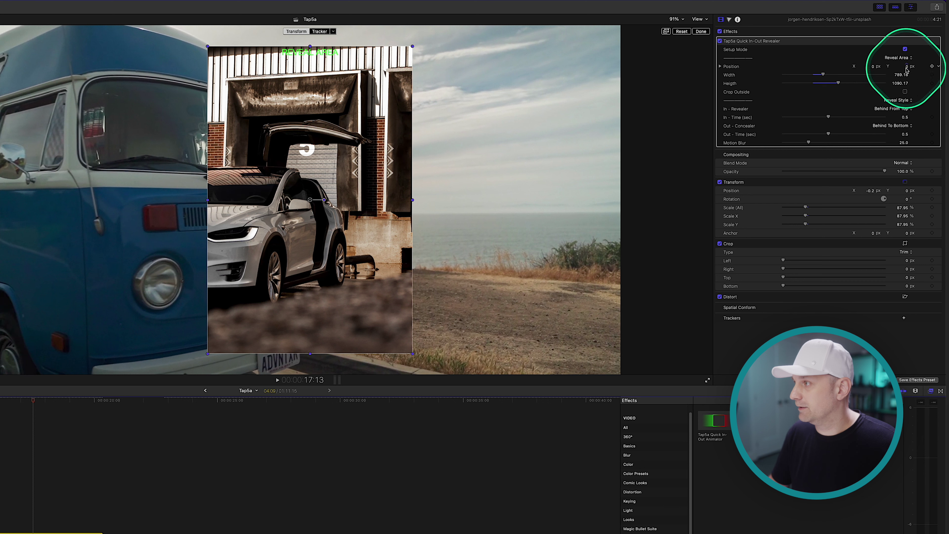
left_click(893, 109)
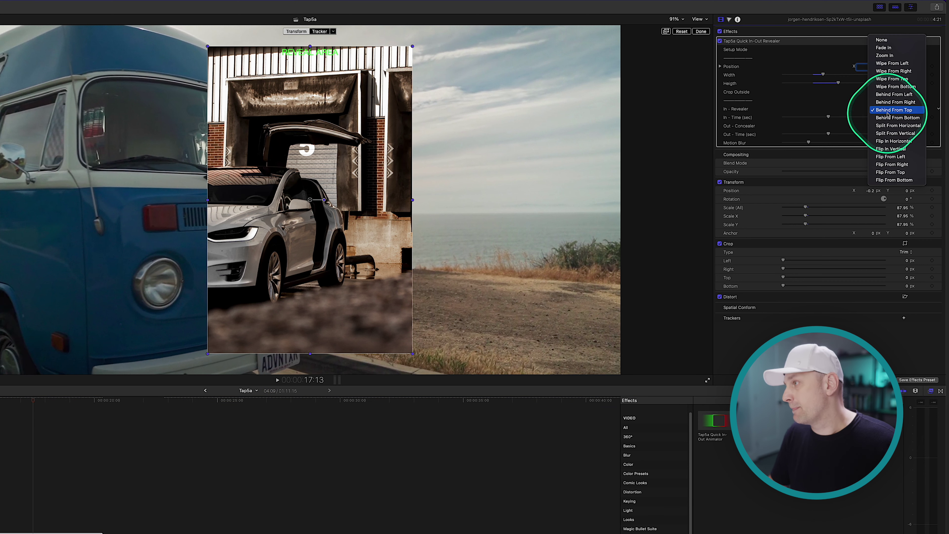
left_click(897, 117)
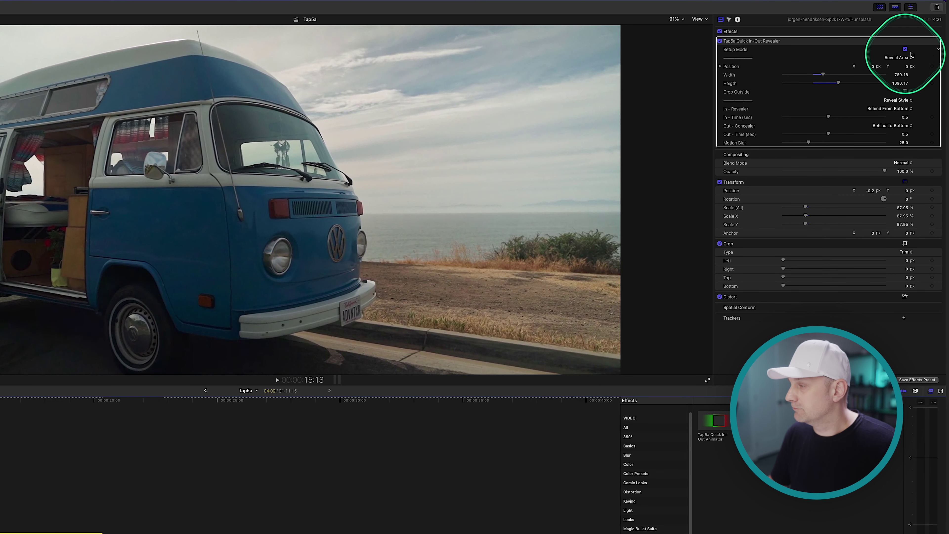
- Turn off Setup Mode and raise the Revealer's motion blur from 25.0 to 40.64, replaying to check
left_click(906, 49)
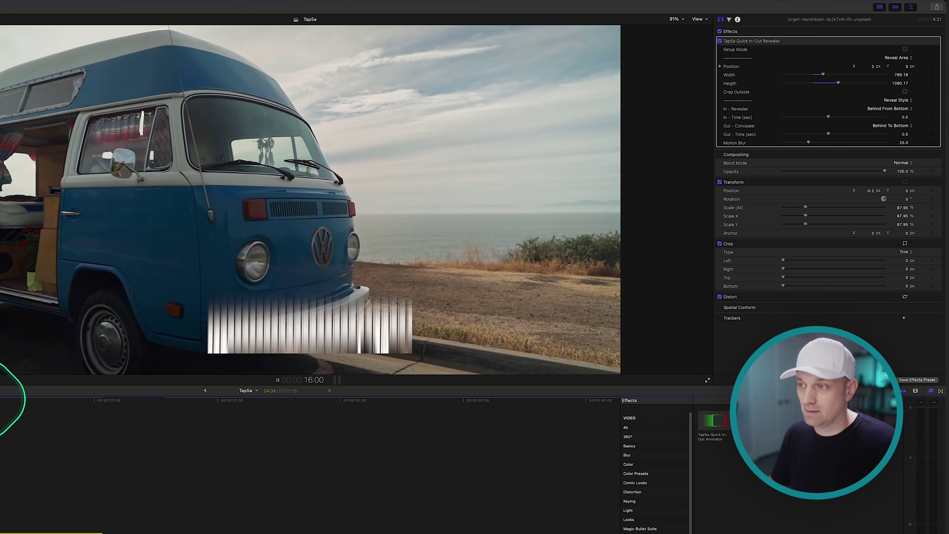
key("space")
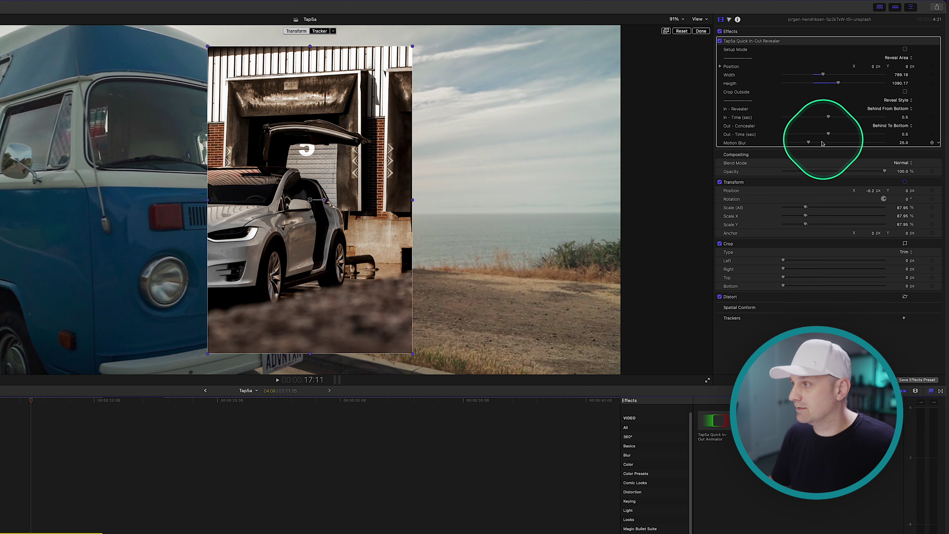
left_click_drag(808, 142, 824, 144)
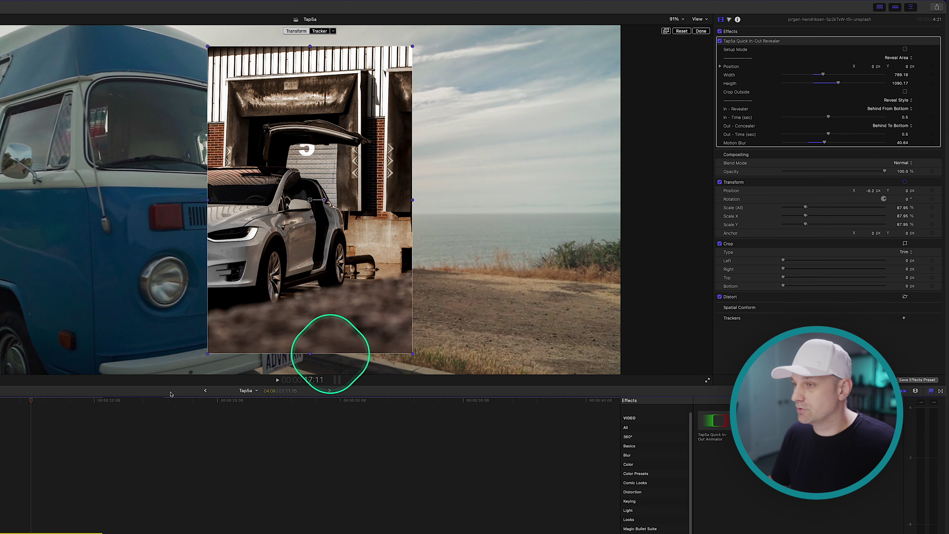
left_click(17, 415)
key("space")
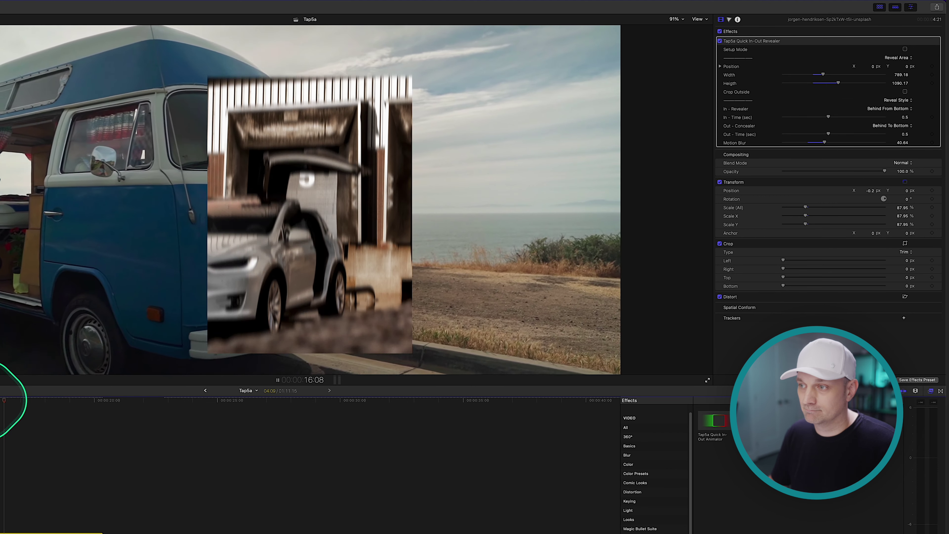
key("space")
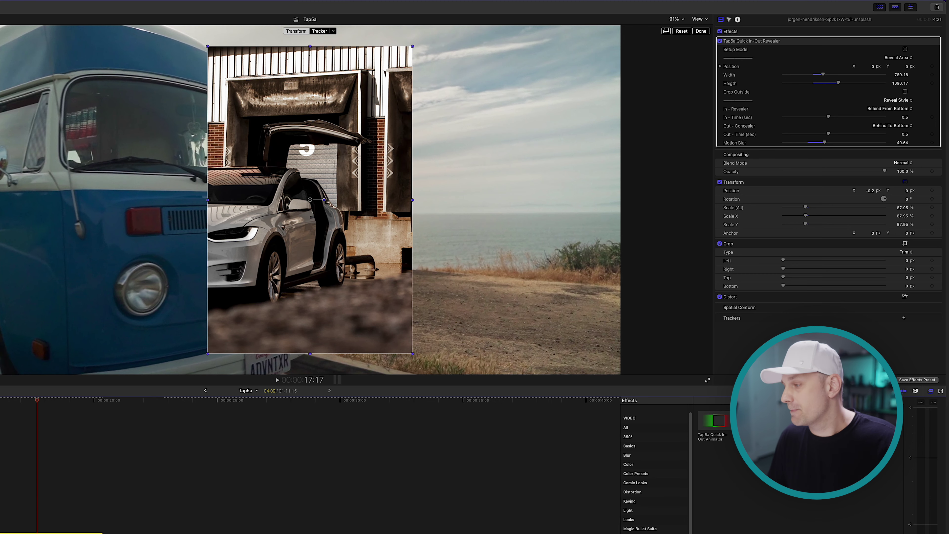
- Replace the laptop clip's effect with Tap5a Zoom Highlight and frame its box over 'Discussion Outline'
key("Delete")
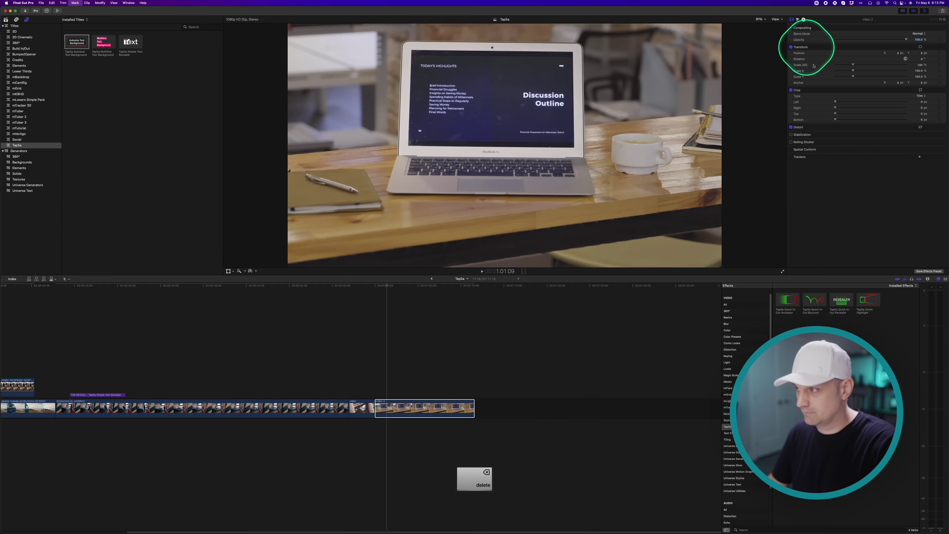
left_click_drag(868, 300, 417, 406)
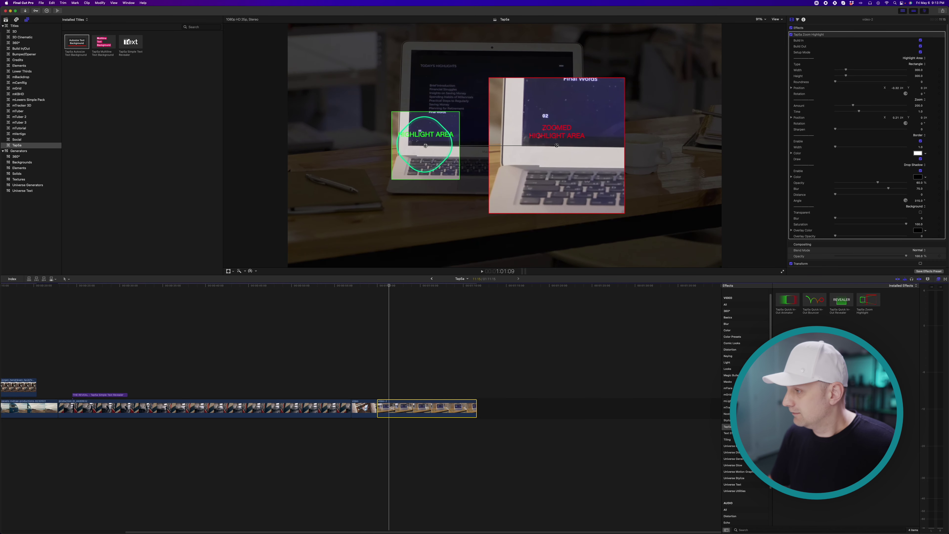
left_click_drag(426, 146, 492, 101)
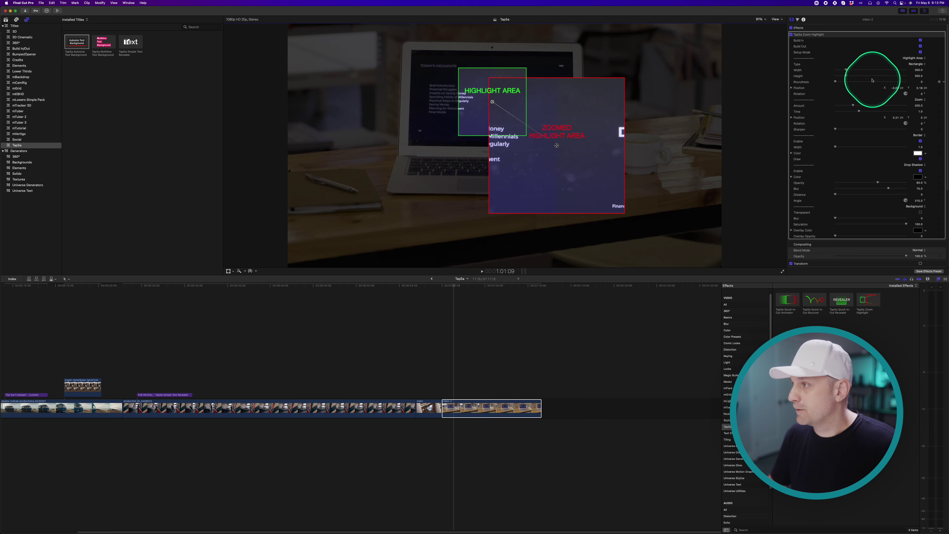
left_click_drag(847, 72, 849, 72)
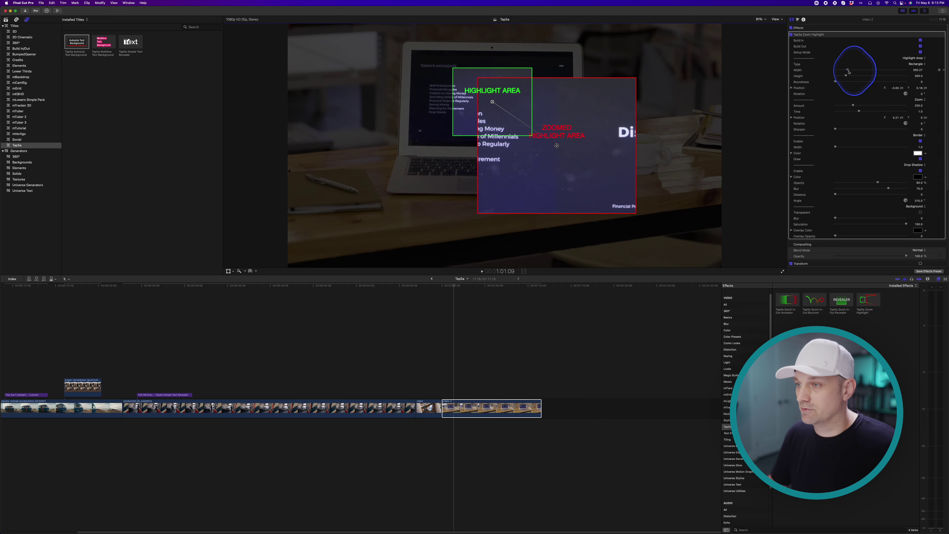
left_click_drag(492, 102, 541, 103)
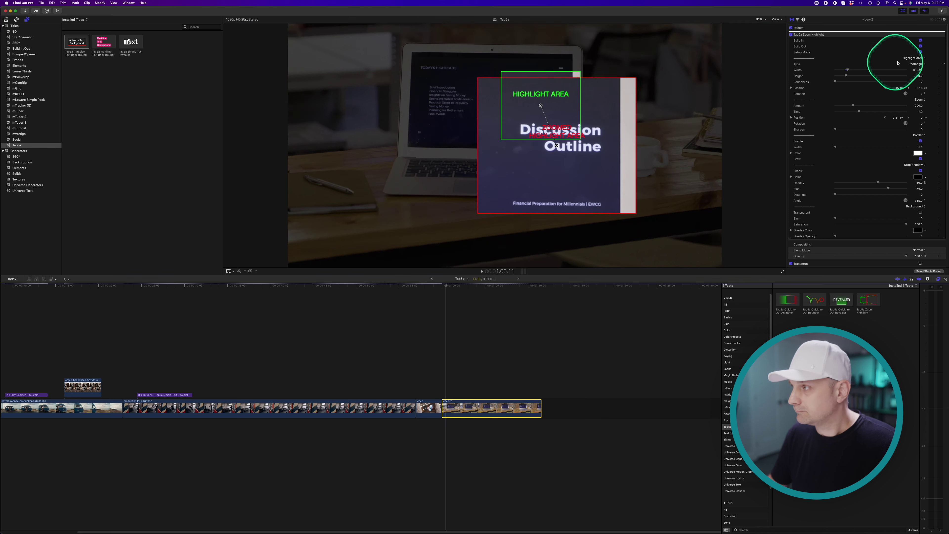
- Hide the highlight setup guides and move the zoomed inset to the left
left_click(921, 53)
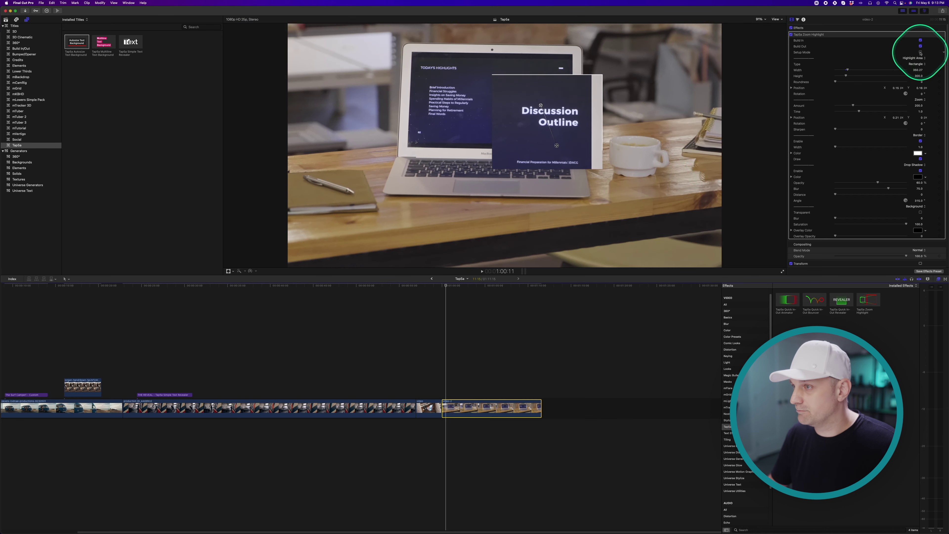
key("space")
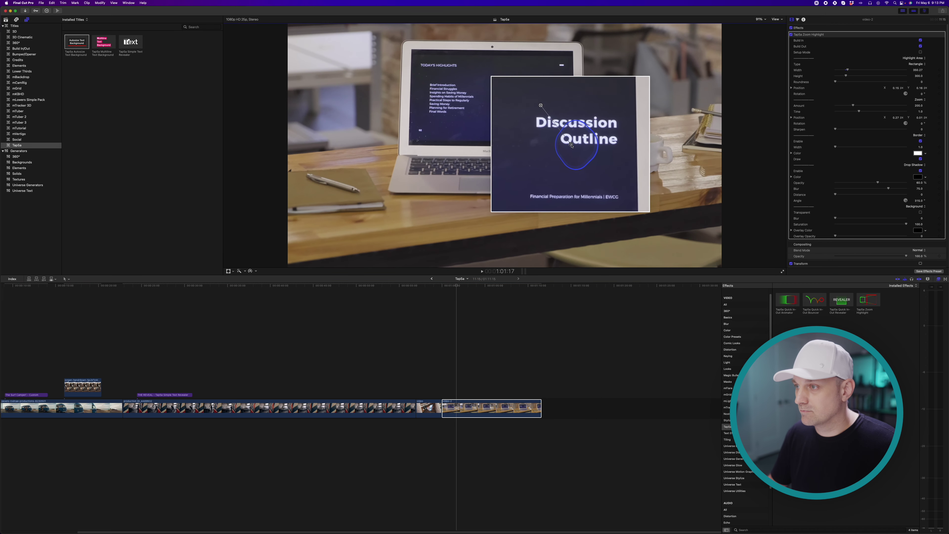
left_click_drag(571, 145, 392, 106)
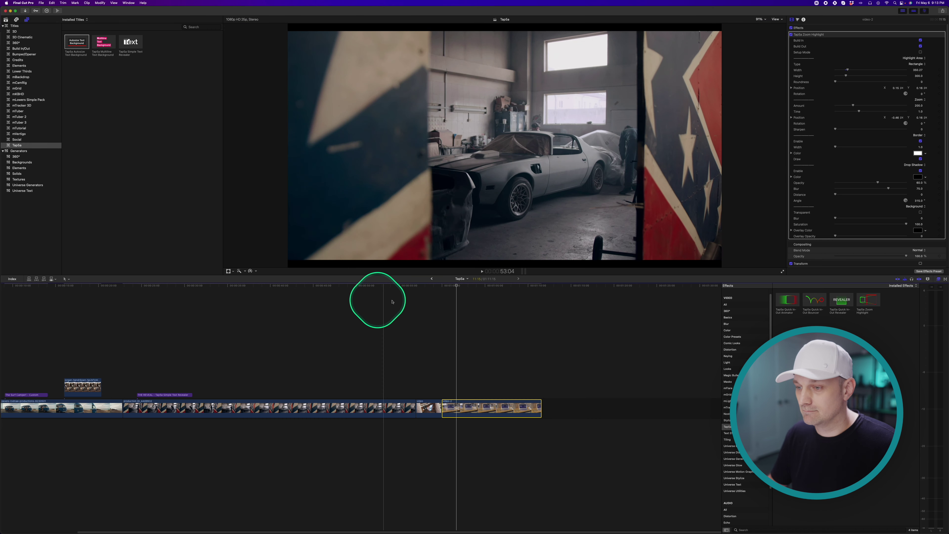
key("space")
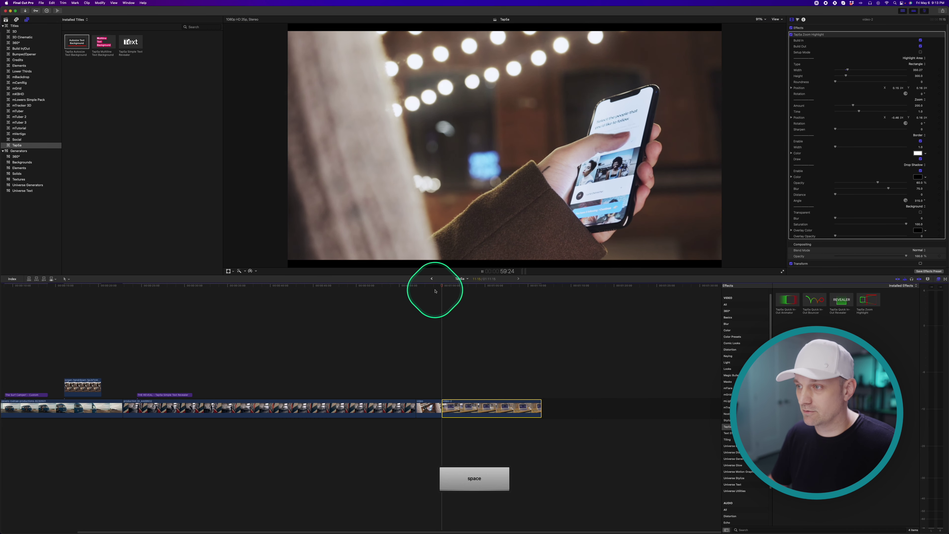
key("space")
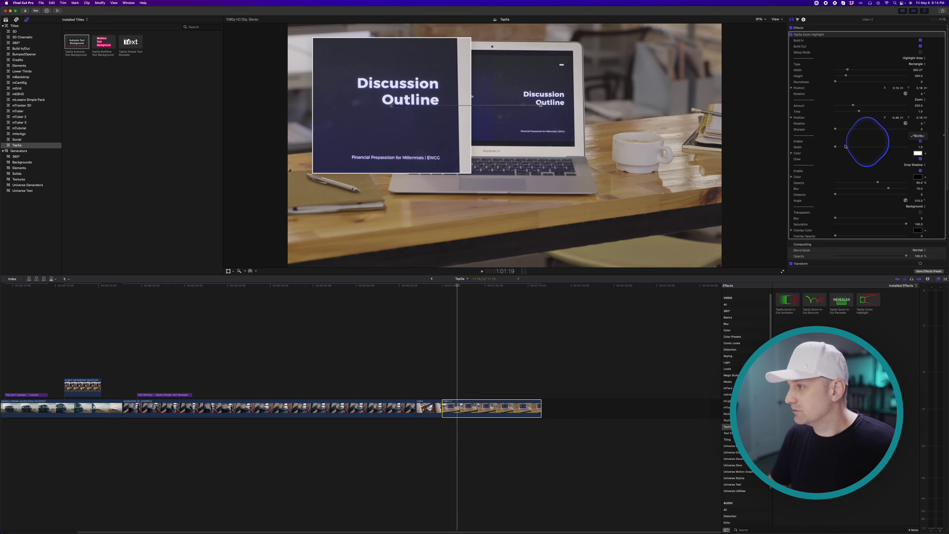
- Thicken the inset's white border to about 12 and preview the highlight
left_click_drag(836, 147, 842, 147)
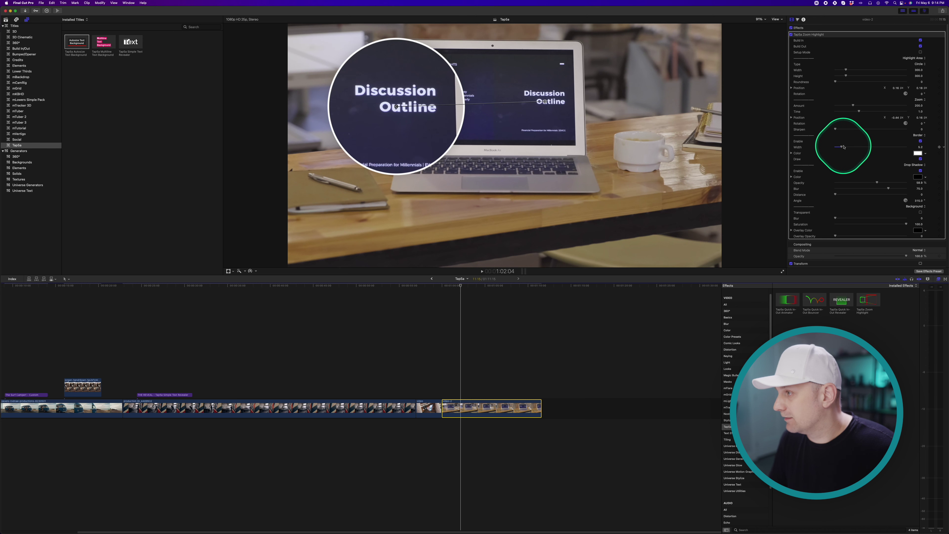
left_click_drag(843, 148, 852, 147)
left_click(437, 285)
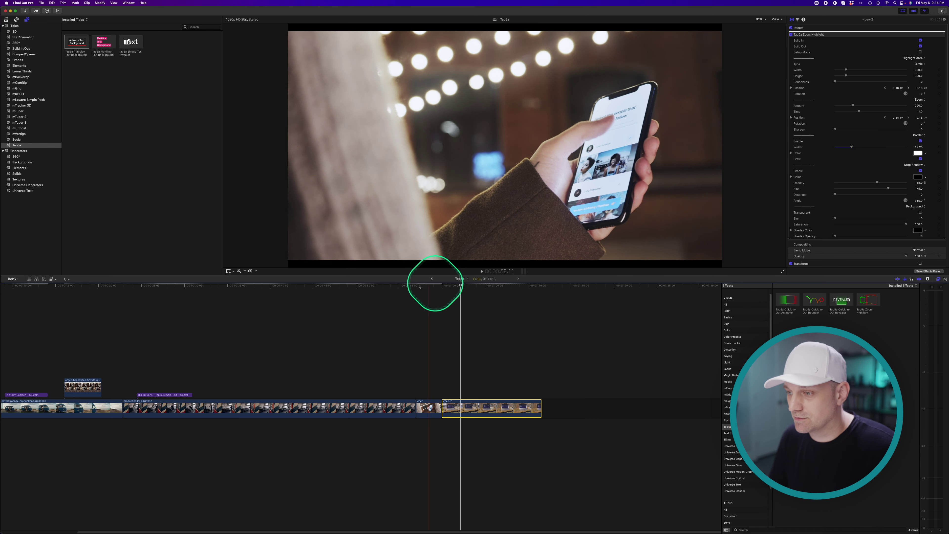
key("space")
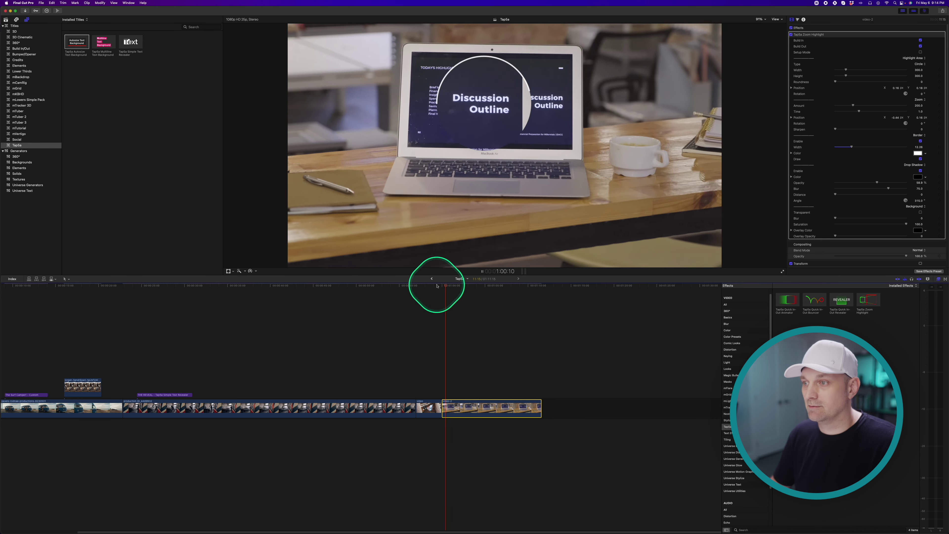
key("space")
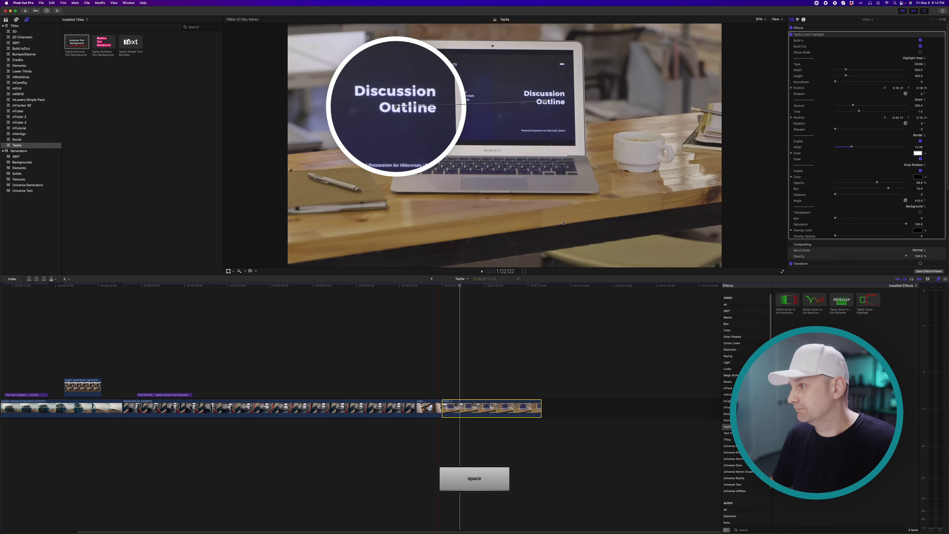
scroll(897, 75, "down", 2)
left_click(921, 50)
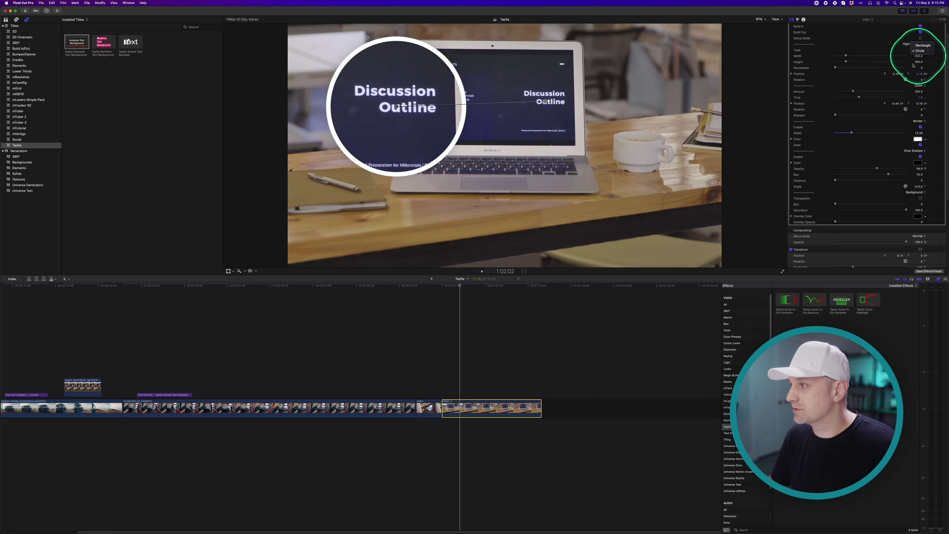
- Try a rounded rectangular inset, then switch the zoom highlight back to a circle
left_click(922, 45)
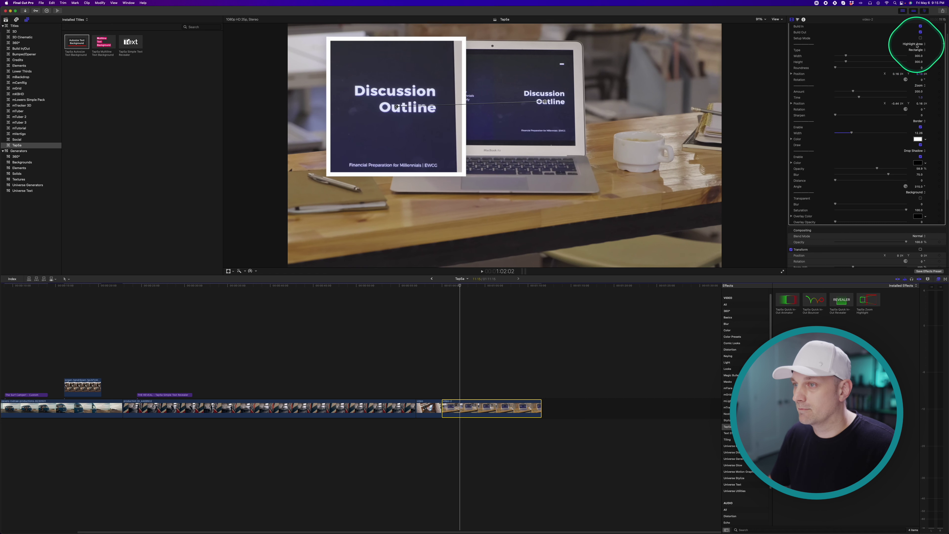
left_click_drag(835, 67, 840, 69)
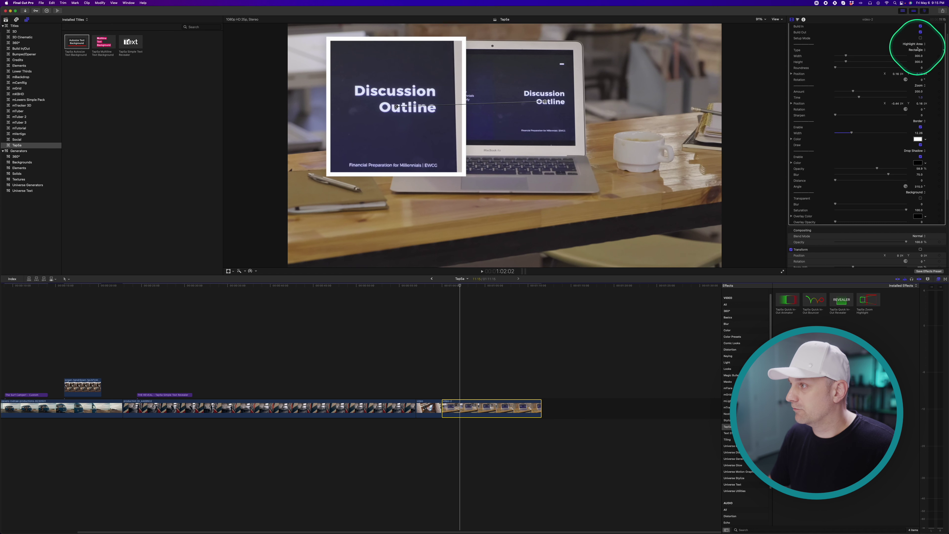
left_click(914, 56)
mouse_move(836, 68)
left_mouse_down()
mouse_move(849, 66)
mouse_move(835, 68)
left_mouse_up()
- Change the circle's border colour to teal and close the colour picker
left_click(919, 140)
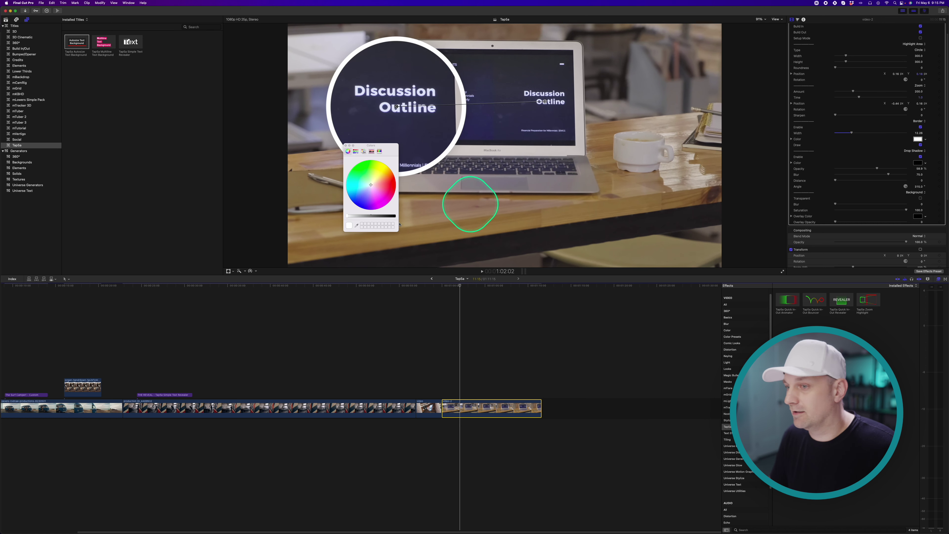
mouse_move(376, 189)
left_mouse_down()
mouse_move(380, 199)
mouse_move(351, 185)
left_mouse_up()
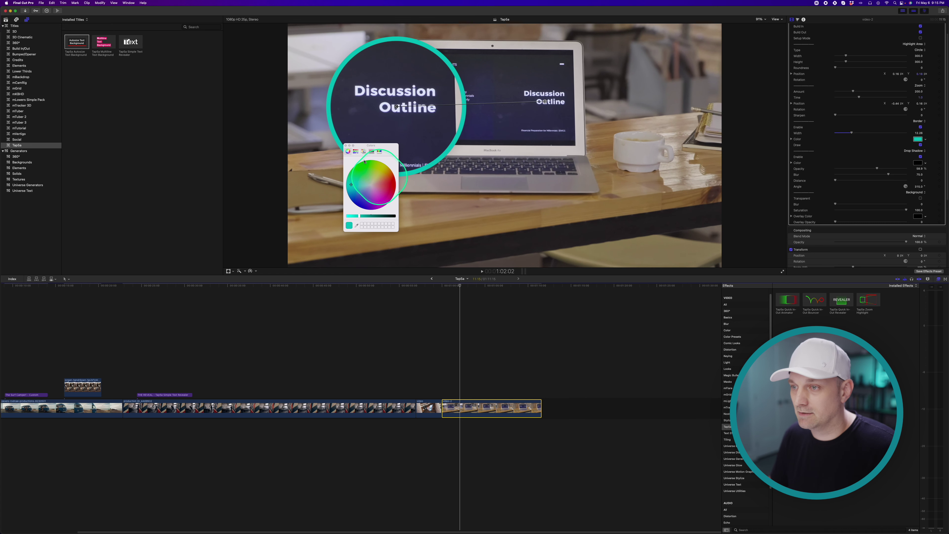
left_click(345, 146)
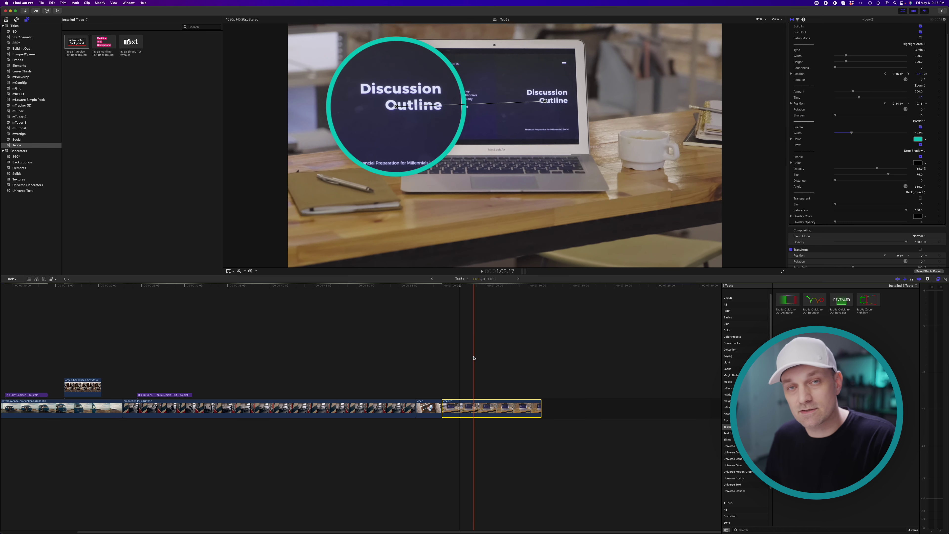
scroll(224, 299, "left", 3)
left_click(222, 287)
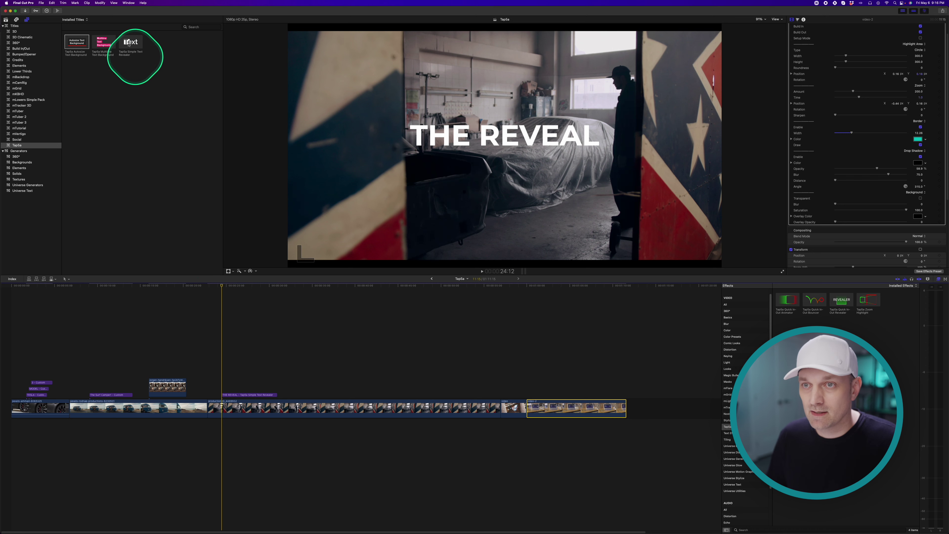
- Replace THE REVEAL clip with Tapsa Simple Text Revealer, retype 'THE REVEAL', and set Regular weight
left_click(244, 395)
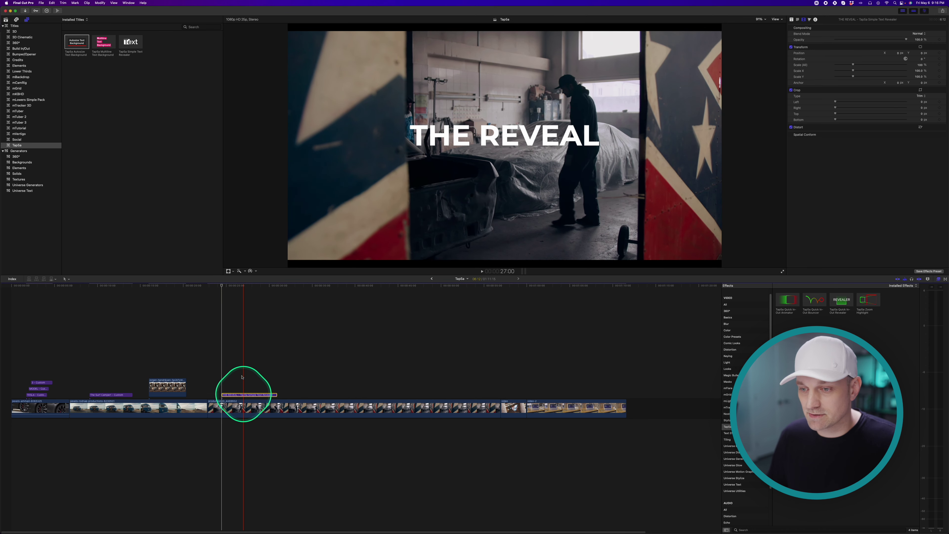
left_click_drag(134, 46, 250, 399)
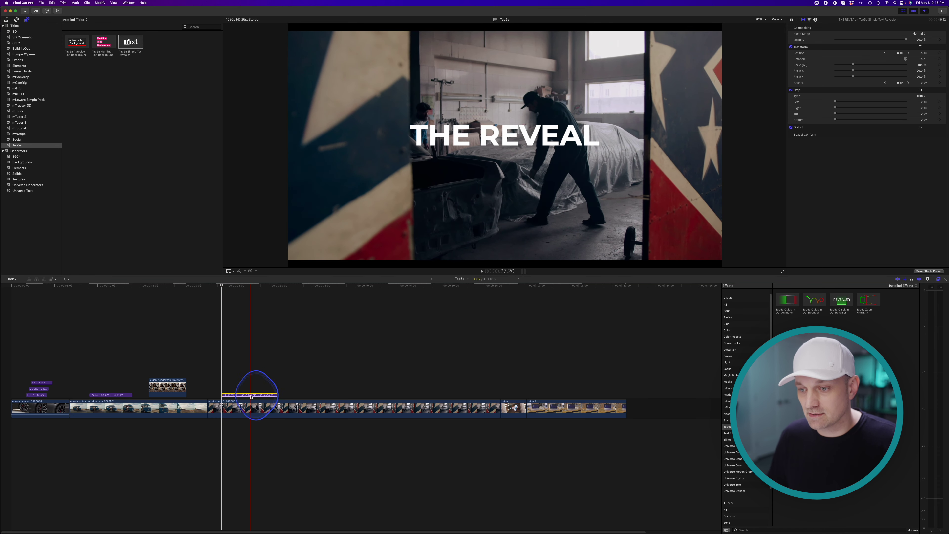
left_click(792, 19)
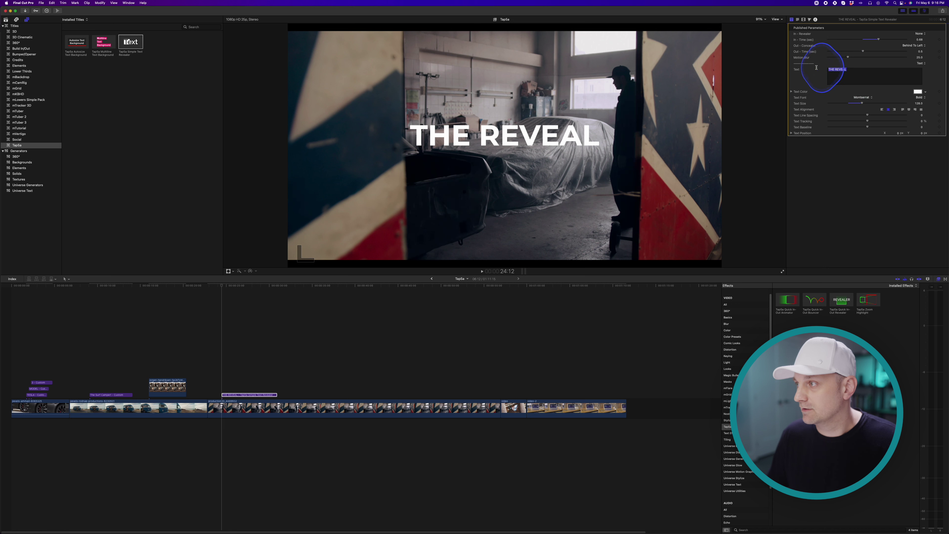
type("THE REVEAL")
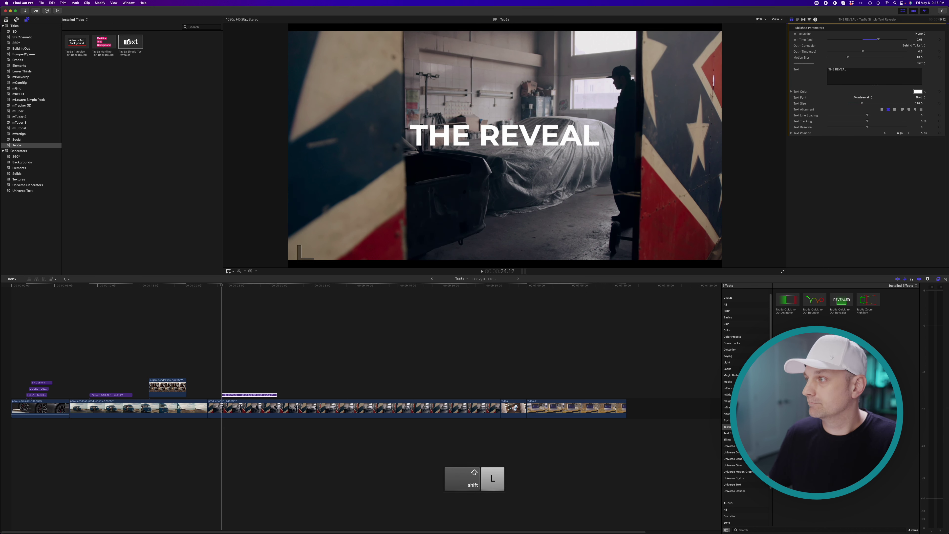
left_click(851, 86)
left_click(867, 97)
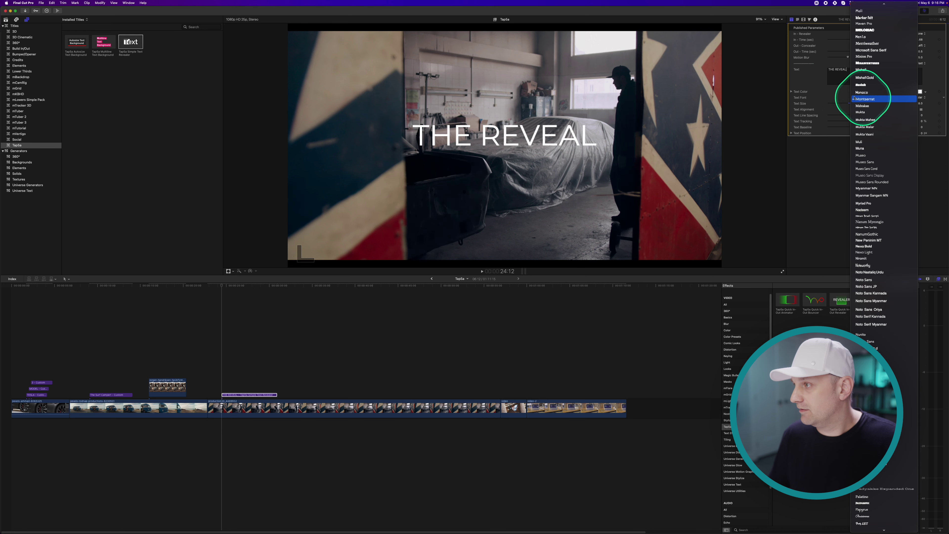
left_click(883, 106)
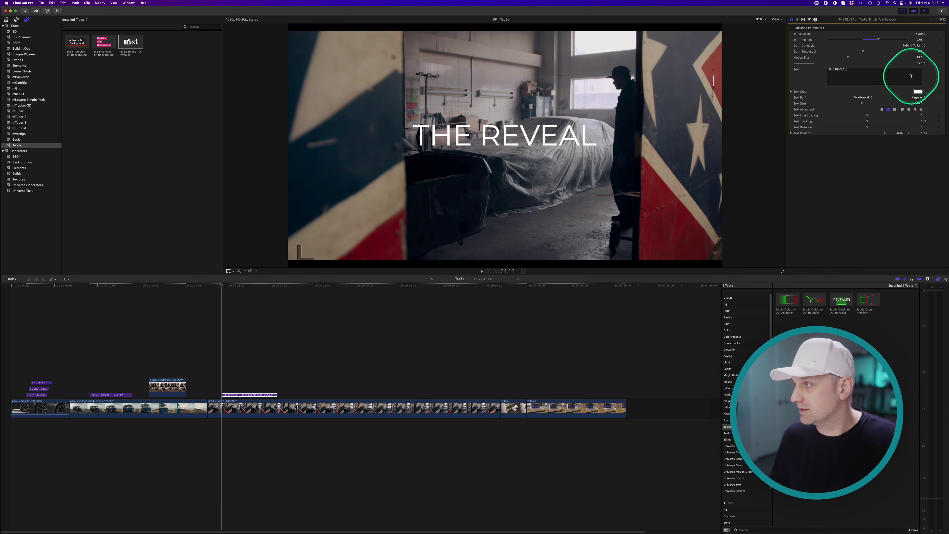
- Set the In - Revealer style to Cursor From Left and preview it
left_click(919, 34)
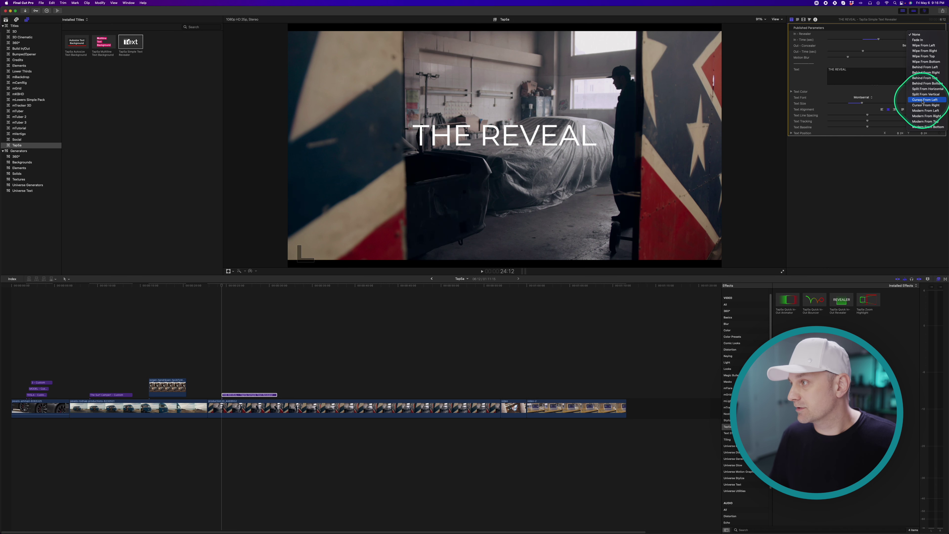
left_click(923, 100)
left_click(218, 287)
key("space")
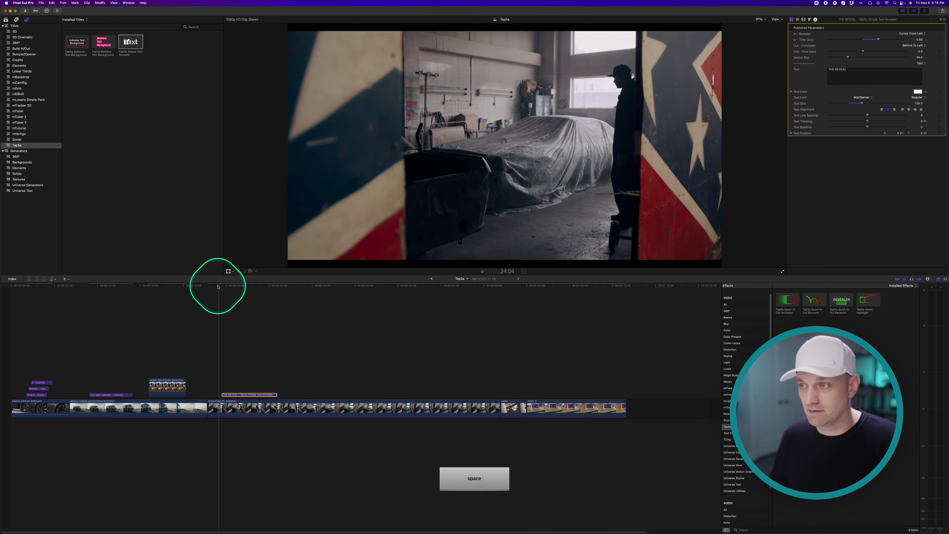
key("space")
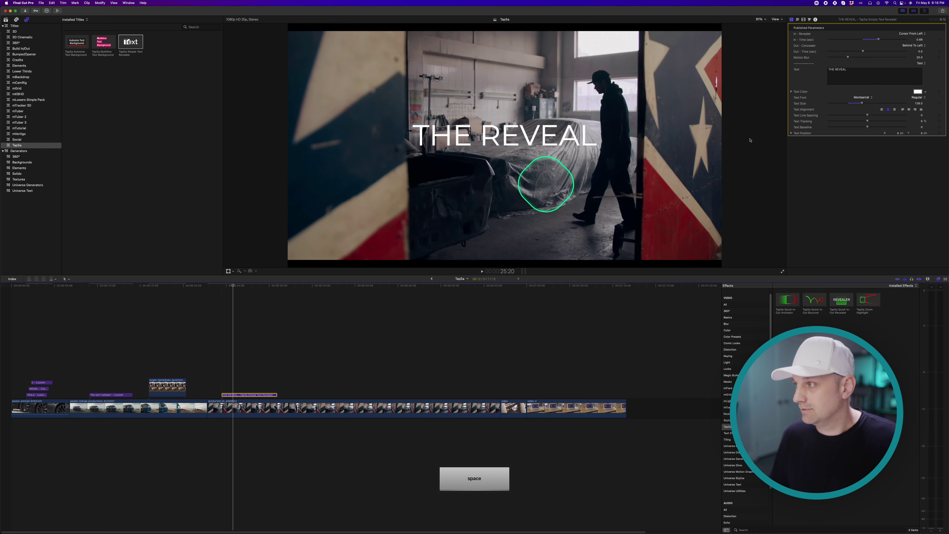
- Change the title's font weight to Bold and preview the animation
left_click(918, 98)
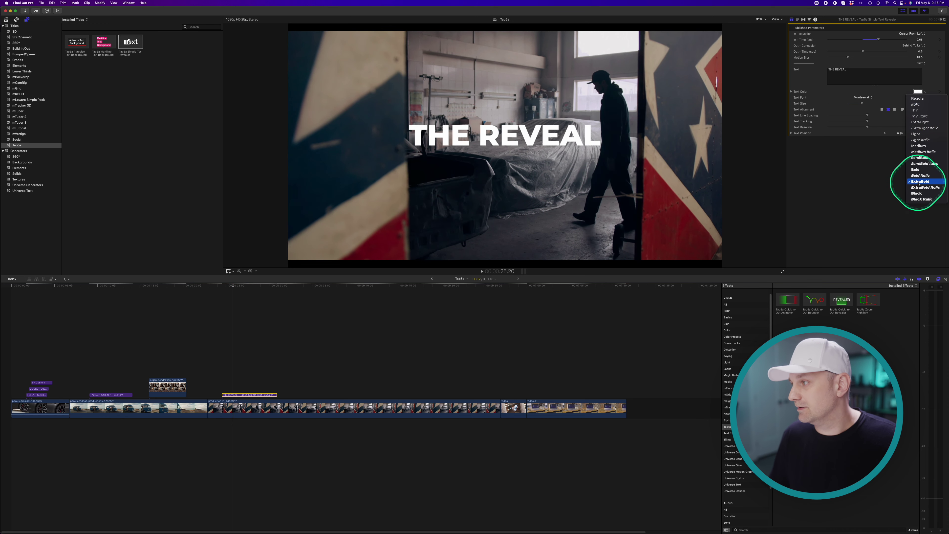
left_click(920, 170)
left_click(224, 298)
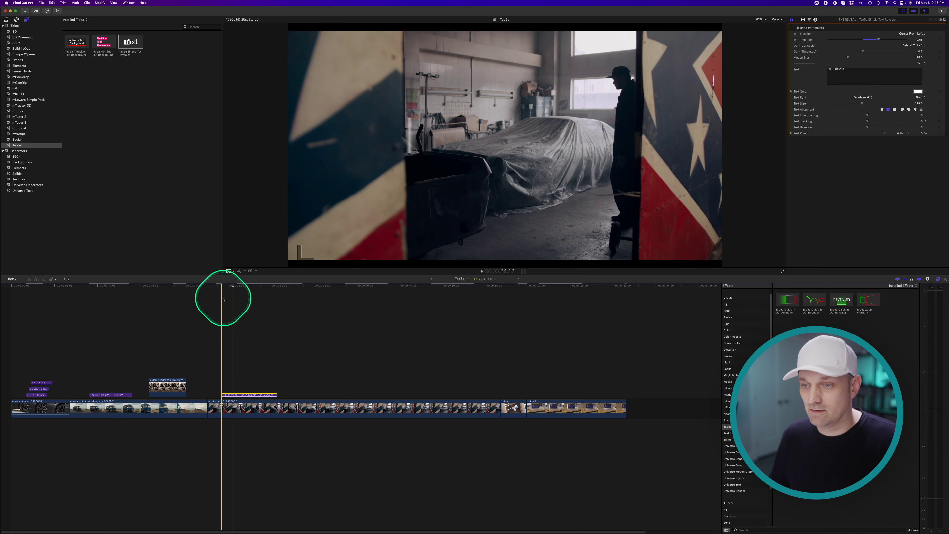
key("space")
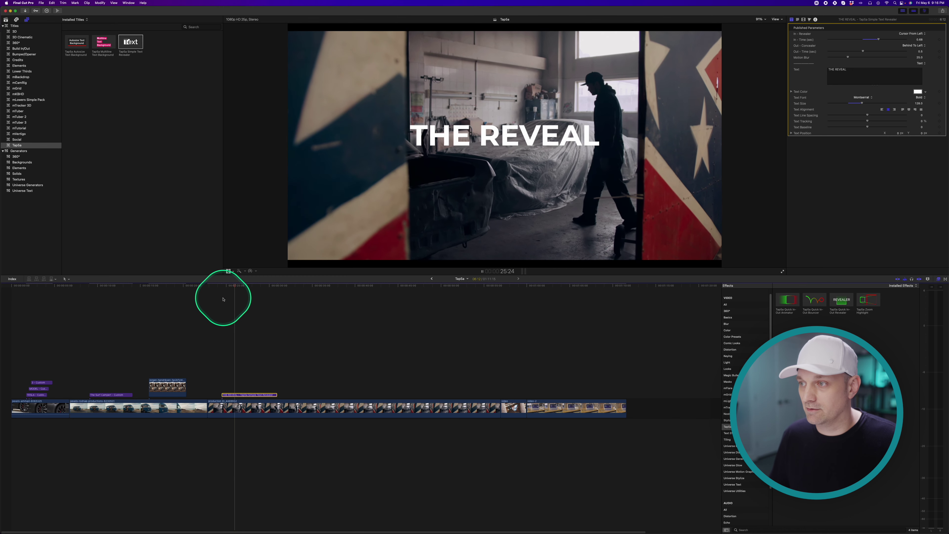
key("space")
key("space")
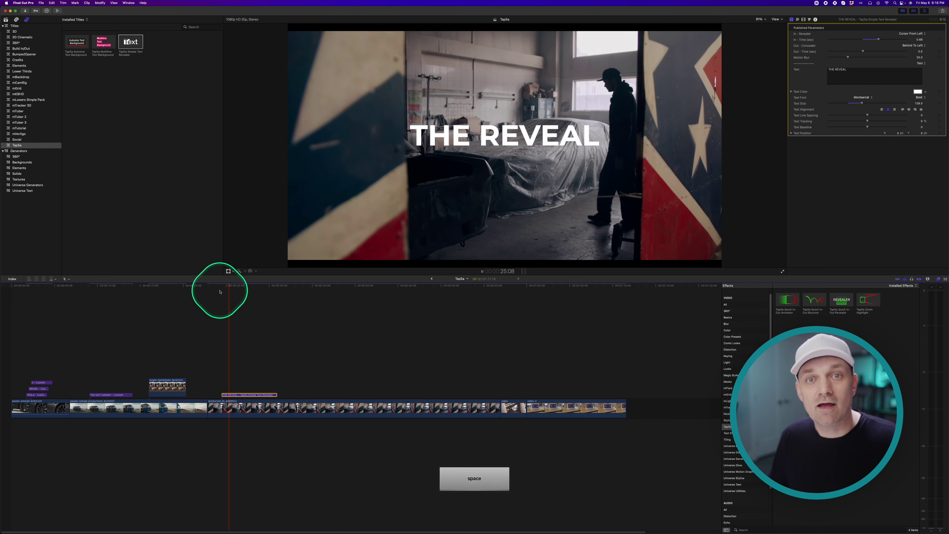
key("space")
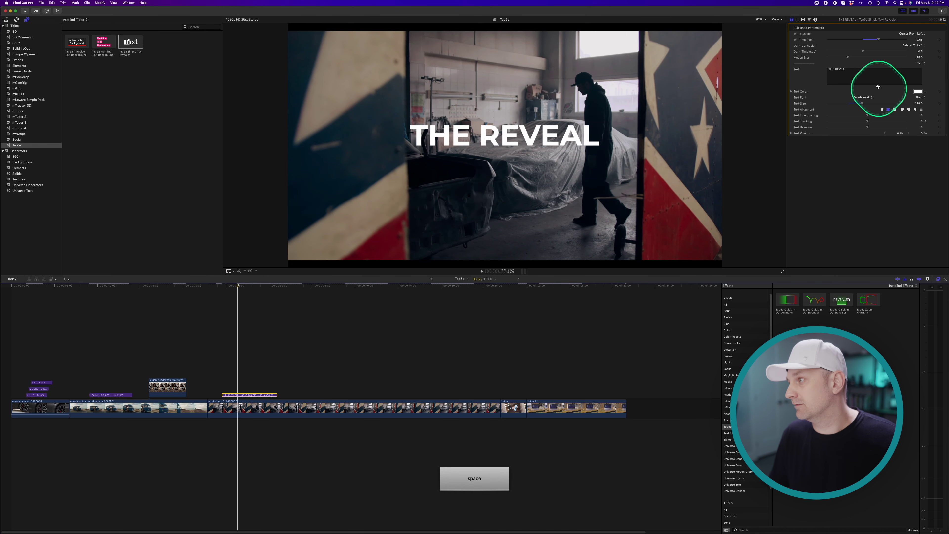
- Switch the In - Revealer style to Modern From Left and preview it
left_click(915, 35)
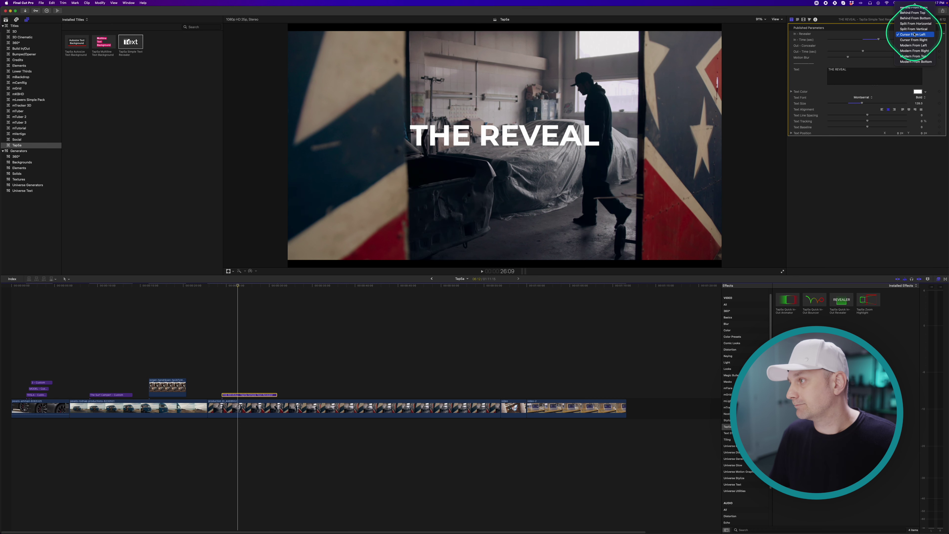
left_click(913, 45)
left_click(215, 297)
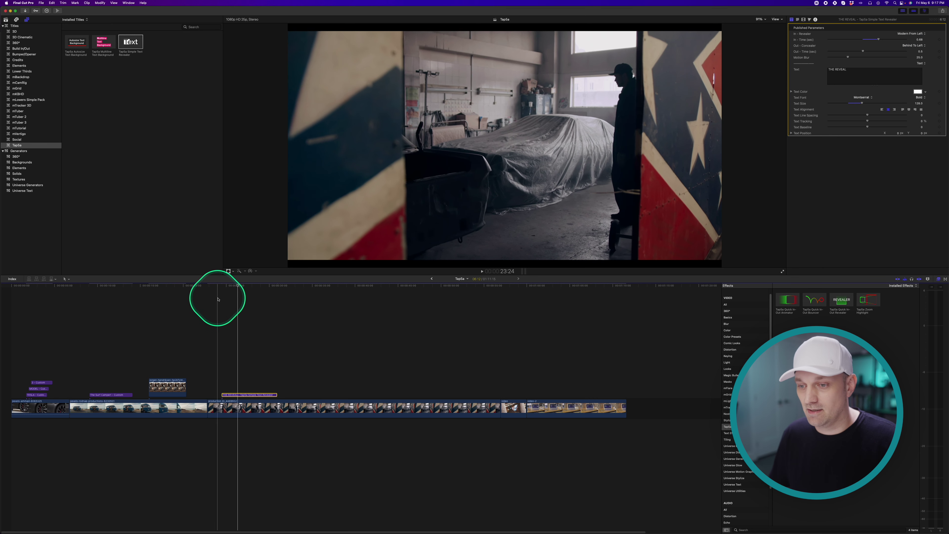
key("space")
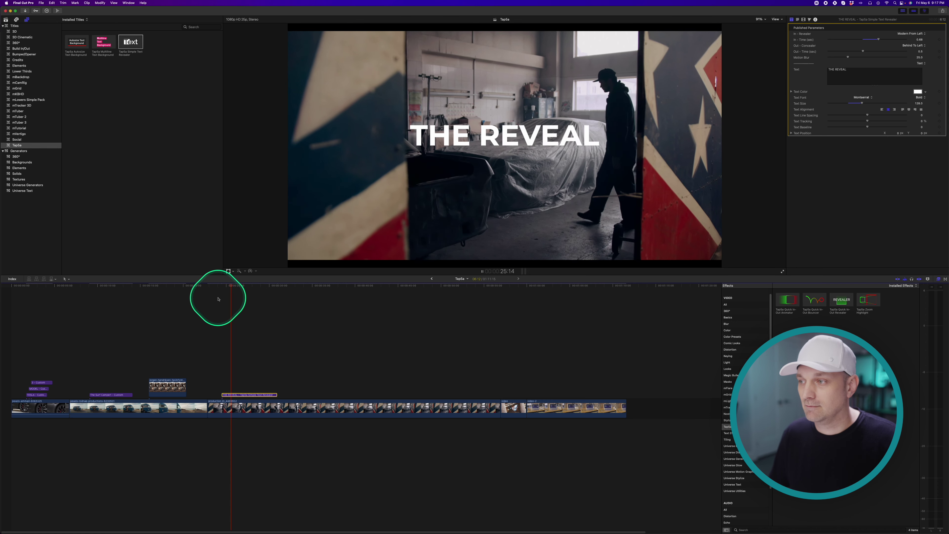
key("space")
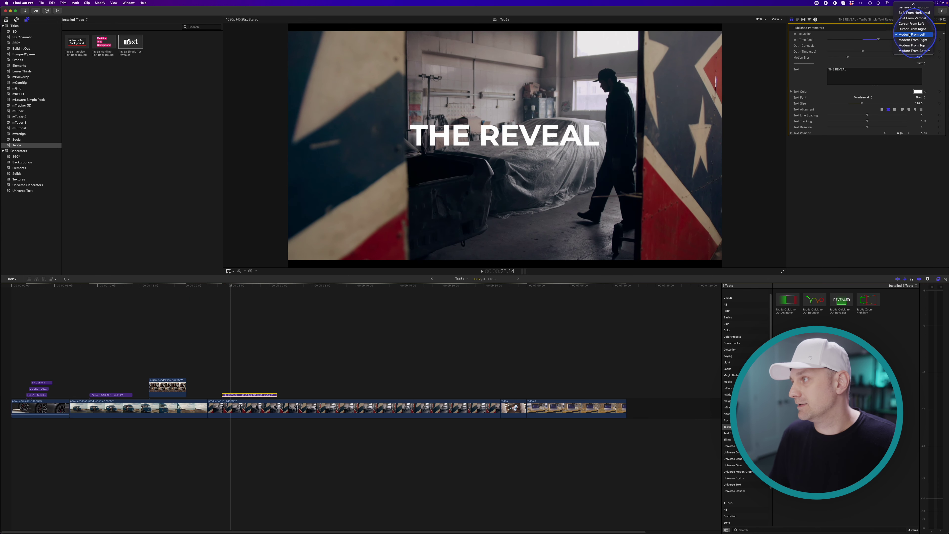
left_click(912, 33)
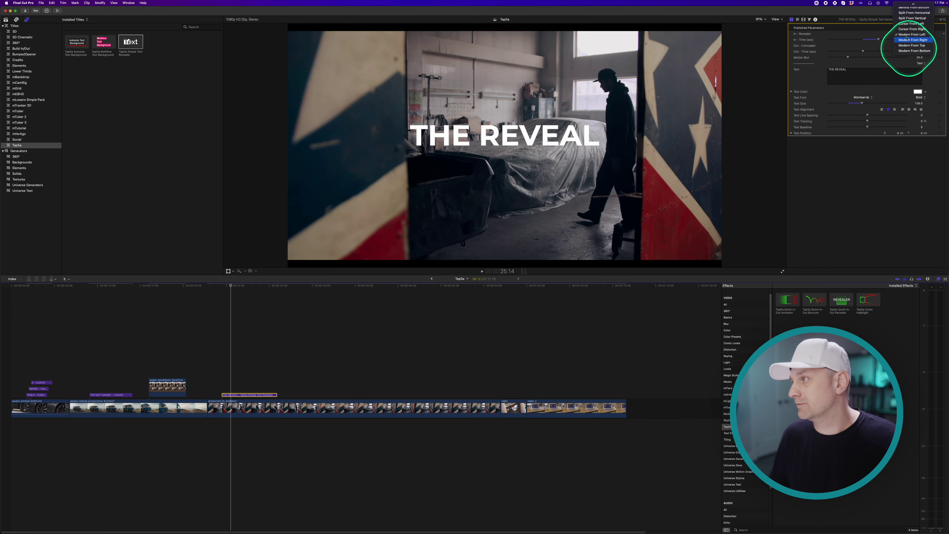
scroll(905, 27, "up", 2)
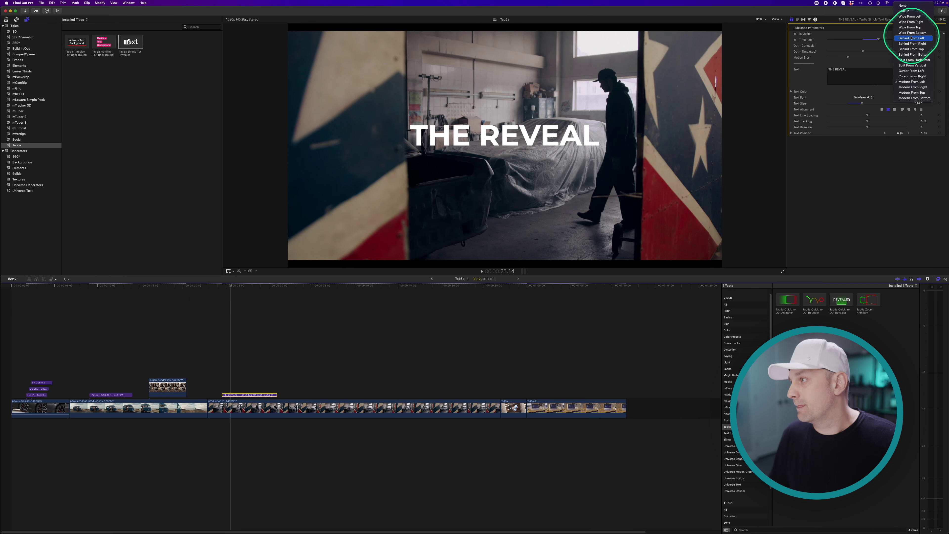
- Try the Behind From Top and Split From Horizontal reveals, previewing each
left_click(908, 51)
left_click(223, 336)
key("space")
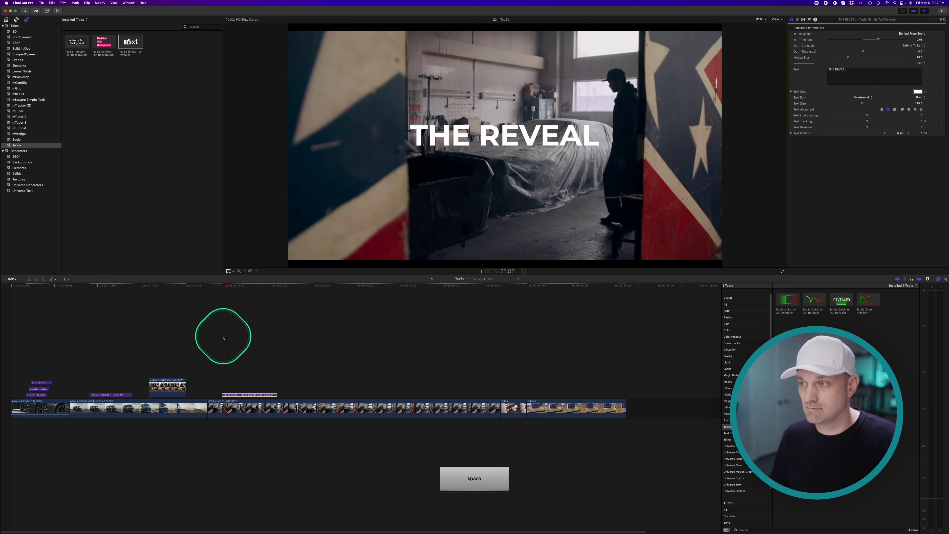
key("space")
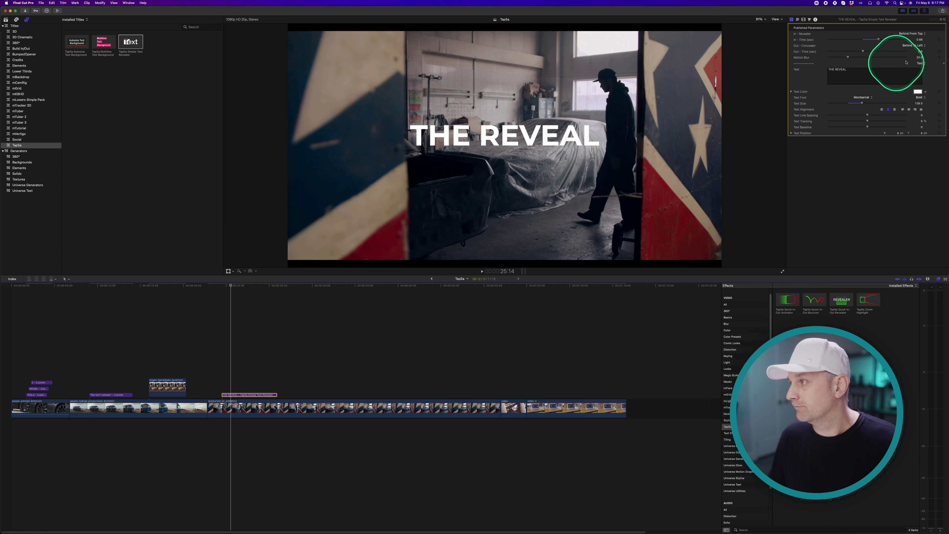
left_click(912, 33)
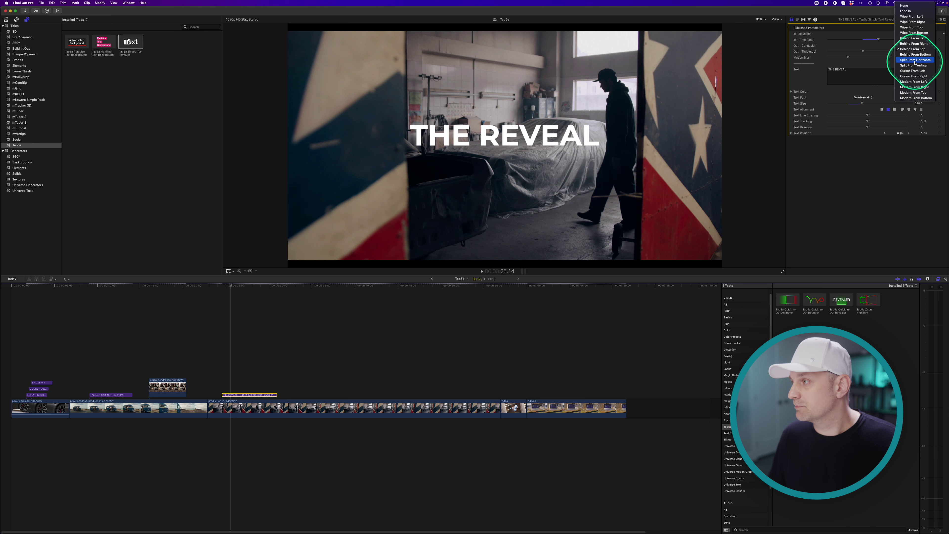
left_click(916, 60)
key("space")
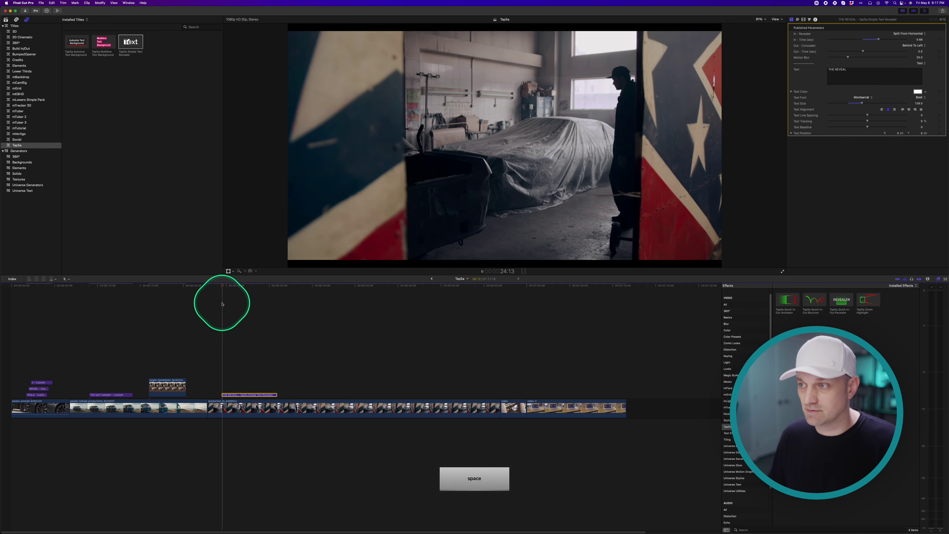
key("space")
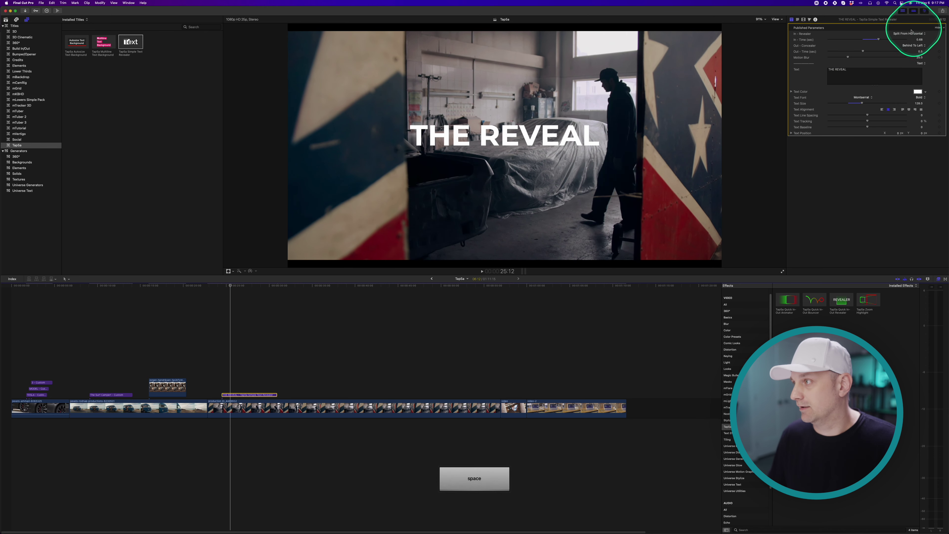
- Settle on Split From Vertical, preview it, then add a Multiline Text Background title over the footage
left_click(912, 33)
left_click(912, 39)
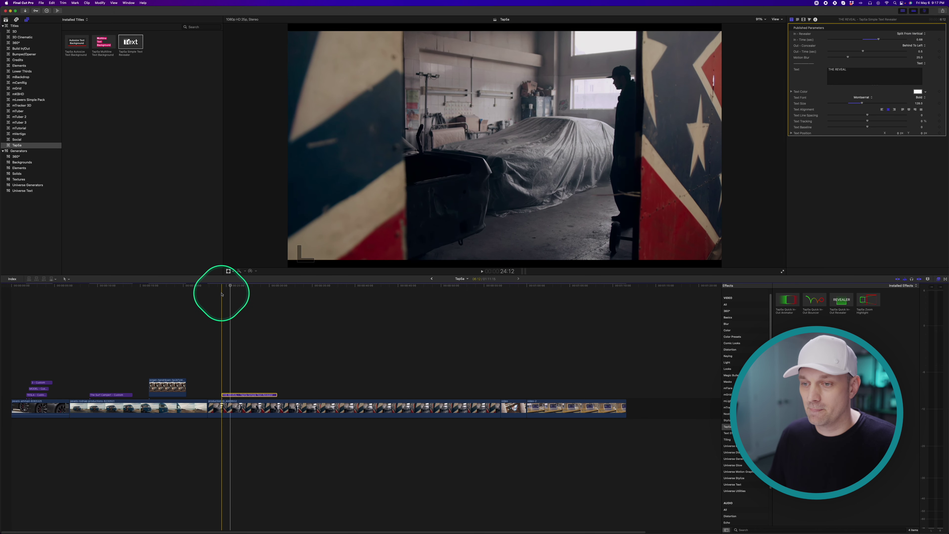
key("space")
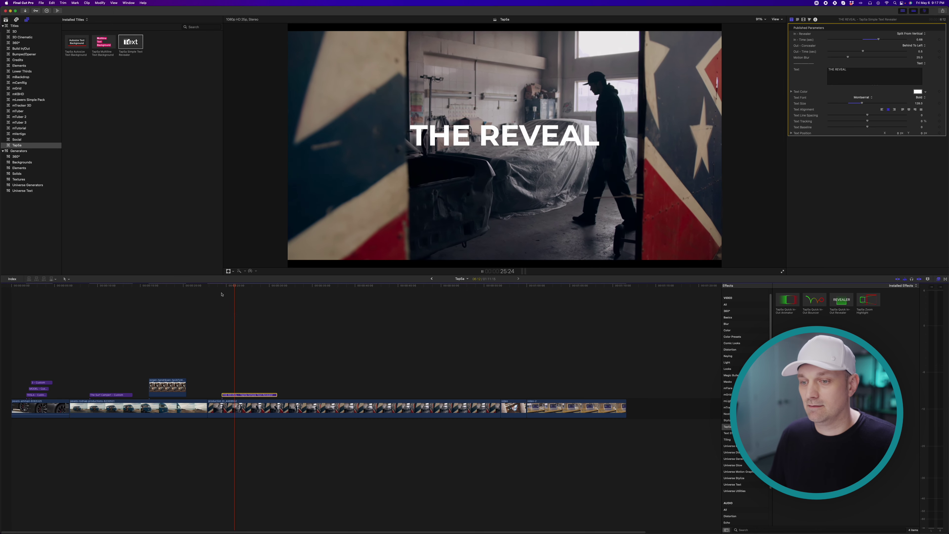
key("space")
left_click(221, 287)
key("space")
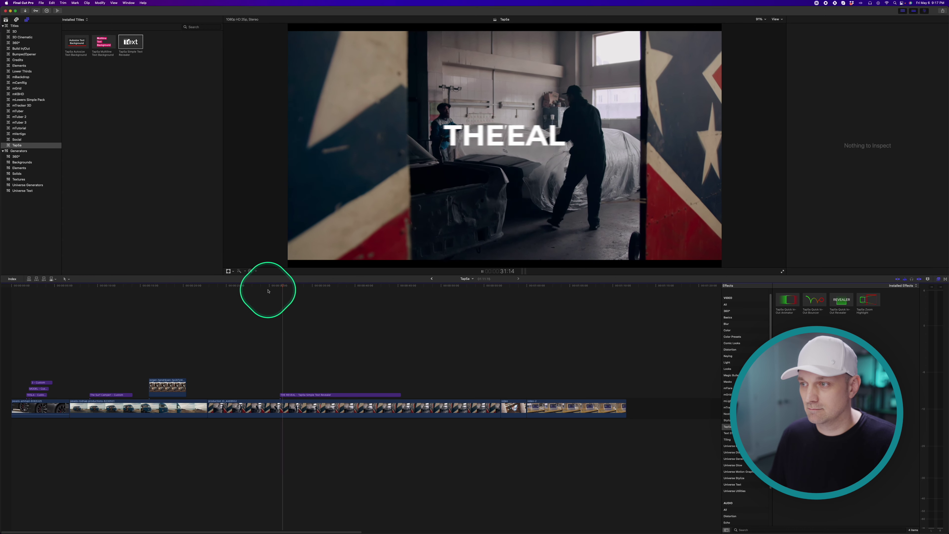
key("space")
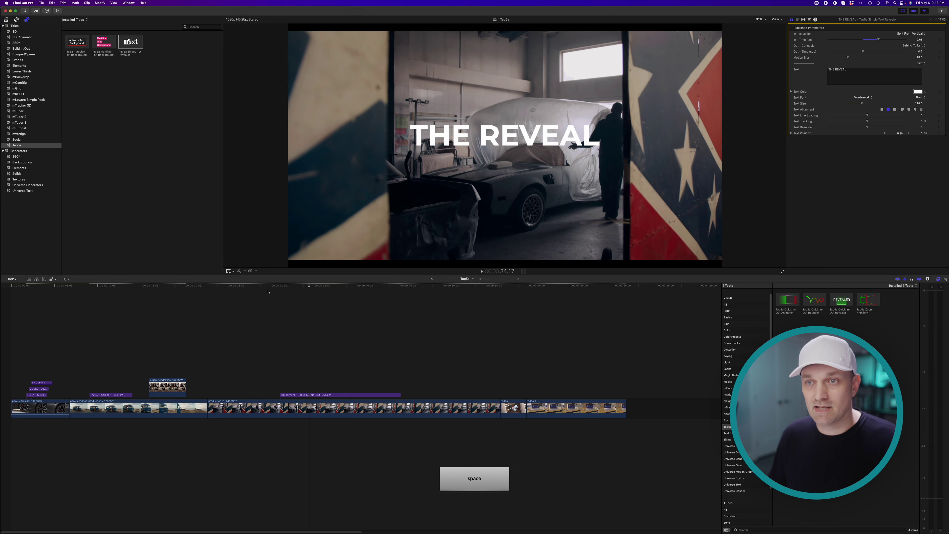
left_click_drag(100, 43, 479, 396)
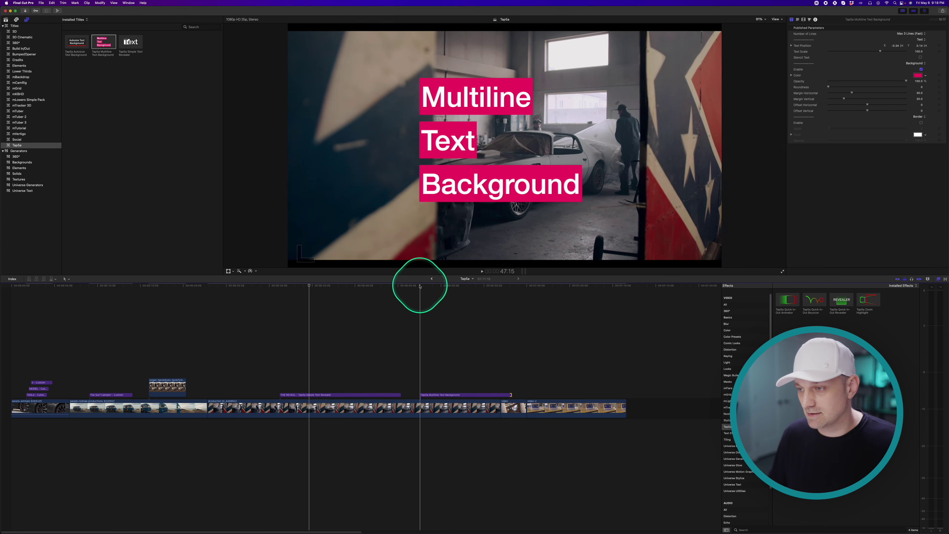
- Preview the new multiline title and turn on Stencil Text
left_click(415, 286)
key("space")
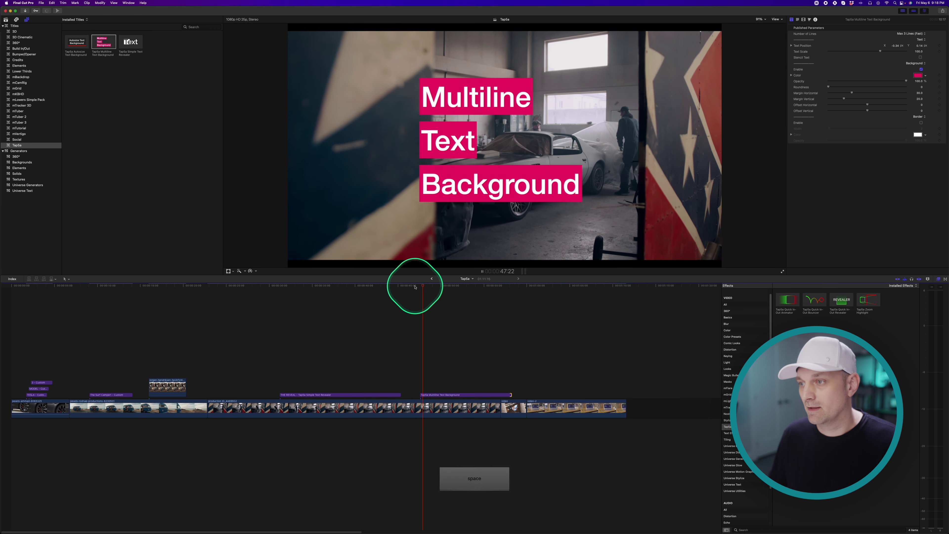
left_click(440, 396)
left_click(912, 33)
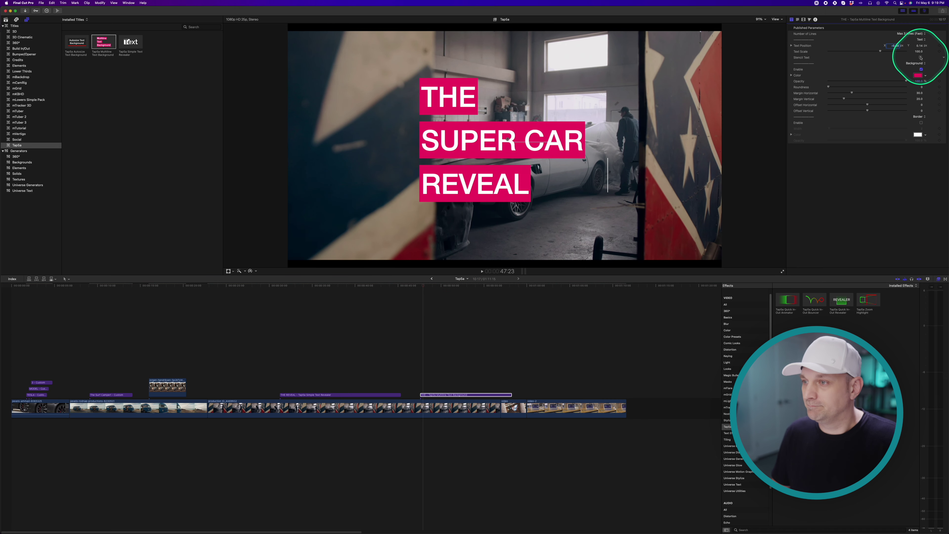
left_click(922, 58)
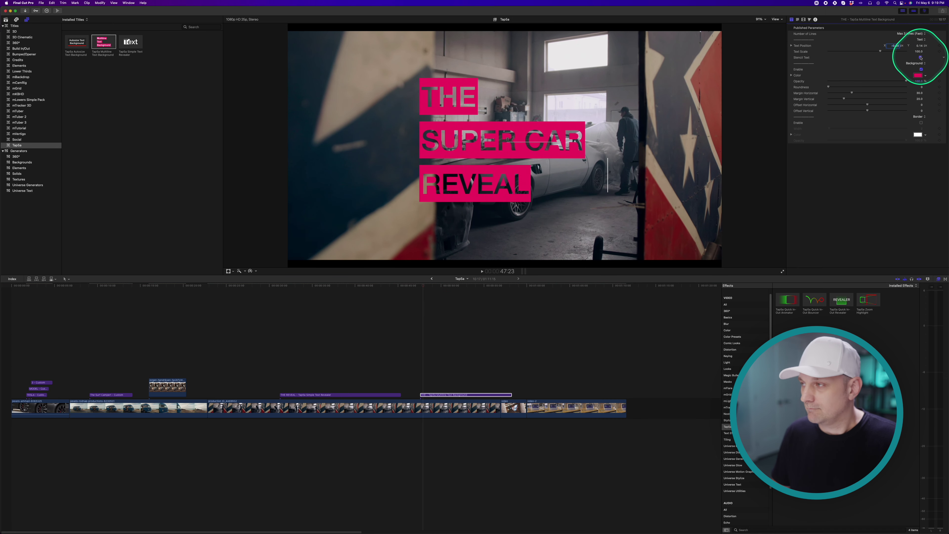
- Set line spacing to -80.6, font to Montserrat Bold, and size to 288
left_click(799, 19)
left_click(836, 102)
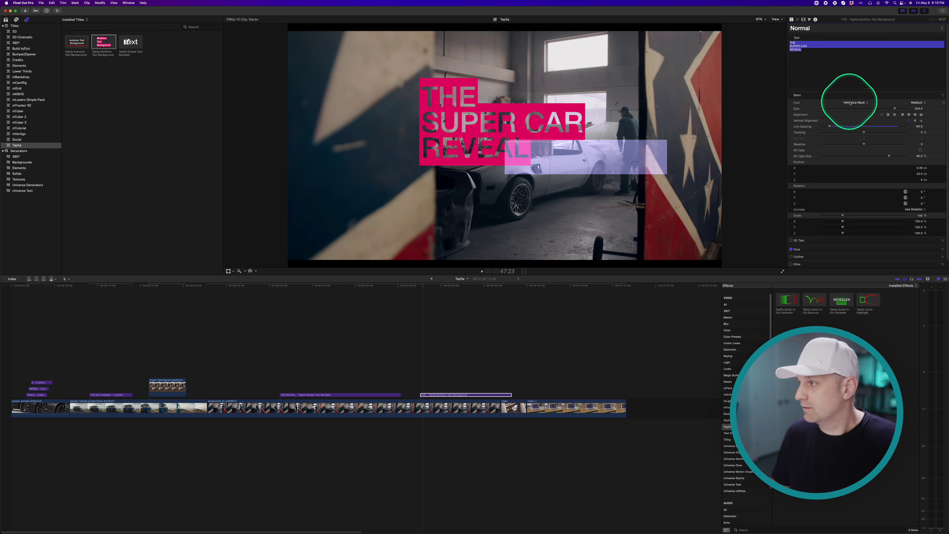
left_click(853, 102)
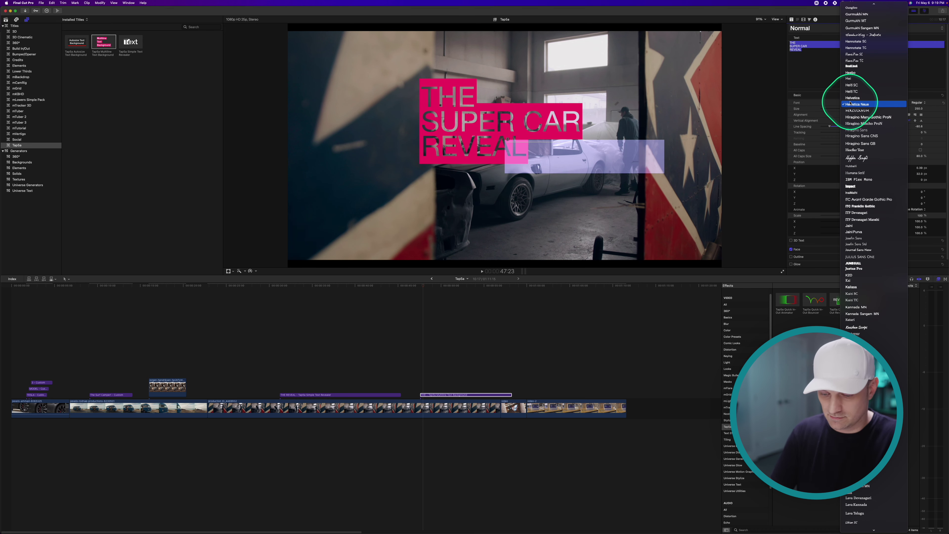
type("mont")
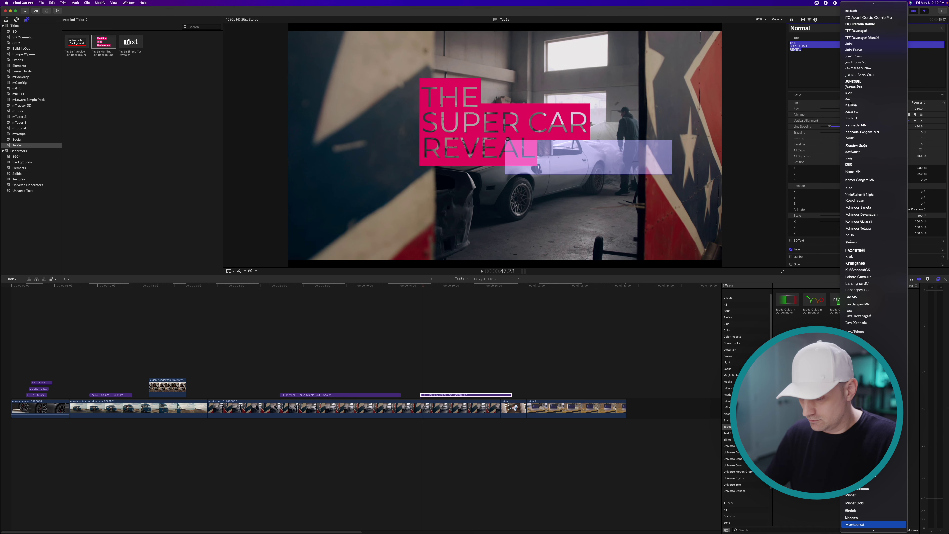
key("Return")
left_click(912, 104)
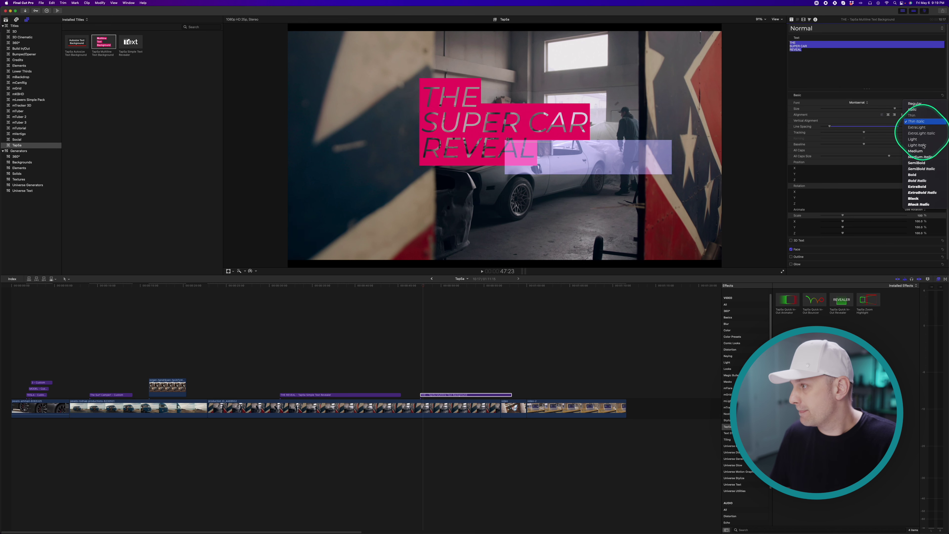
left_click(920, 175)
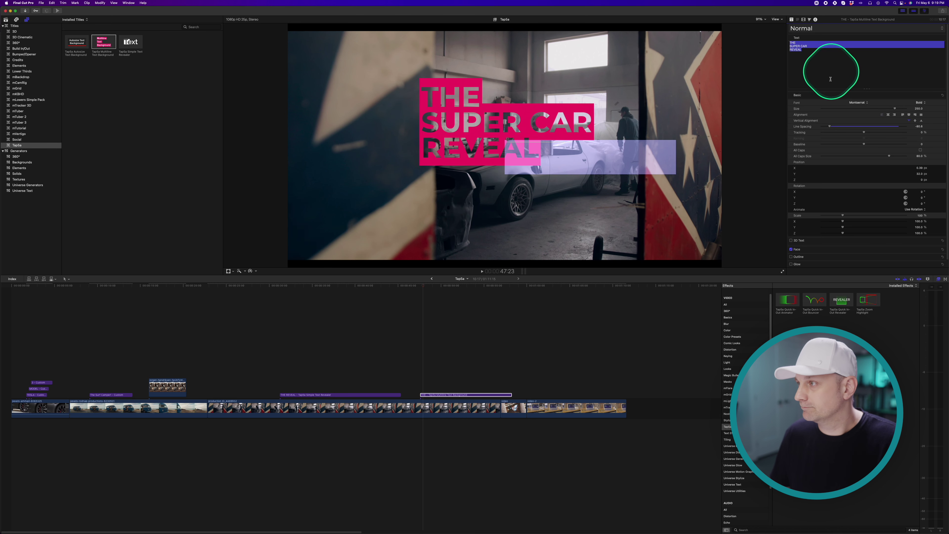
left_click_drag(895, 108, 911, 107)
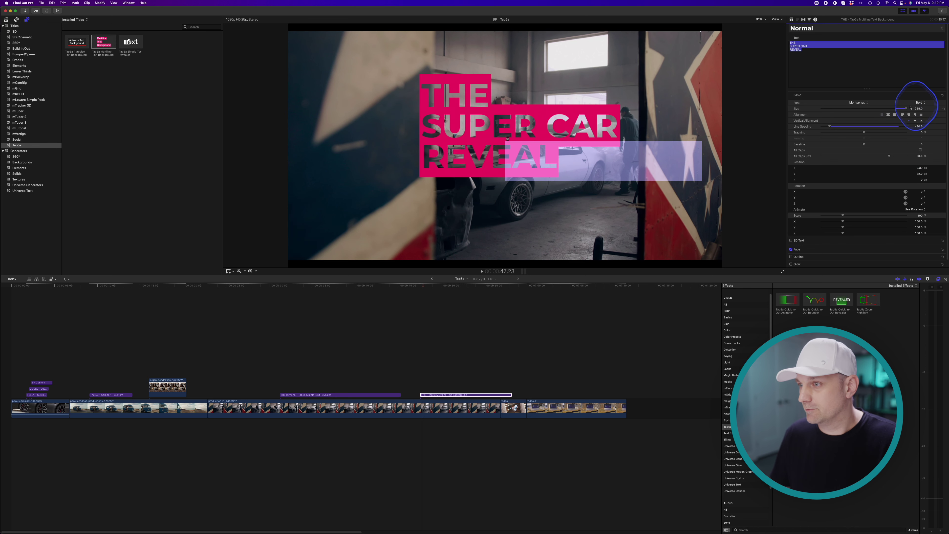
key("Up")
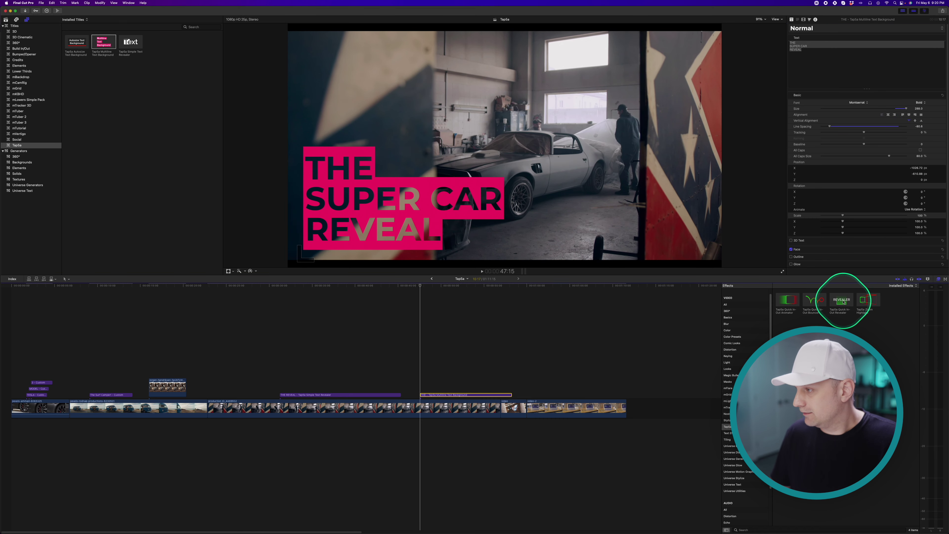
- Apply Quick In-Out Revealer to the title and fit its reveal area around the text
left_click_drag(485, 397, 457, 398)
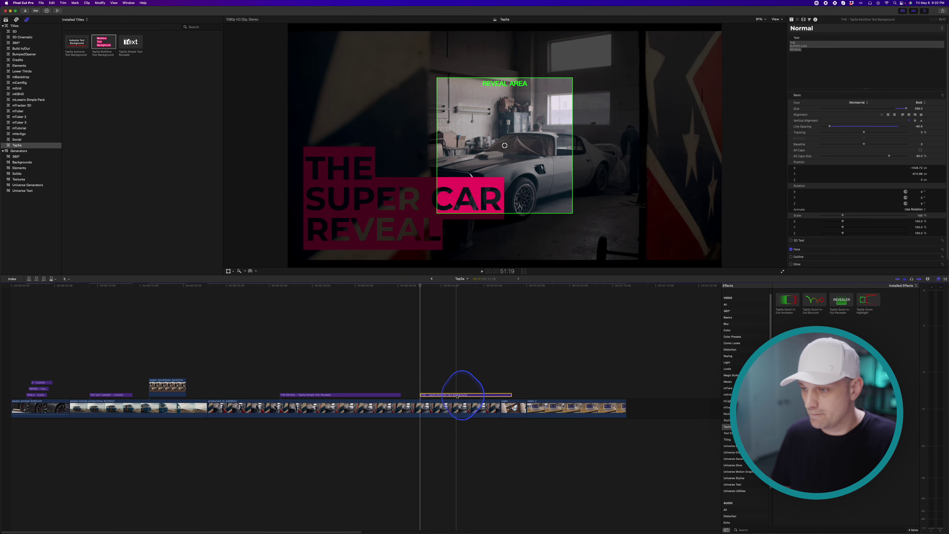
left_click_drag(508, 148, 370, 192)
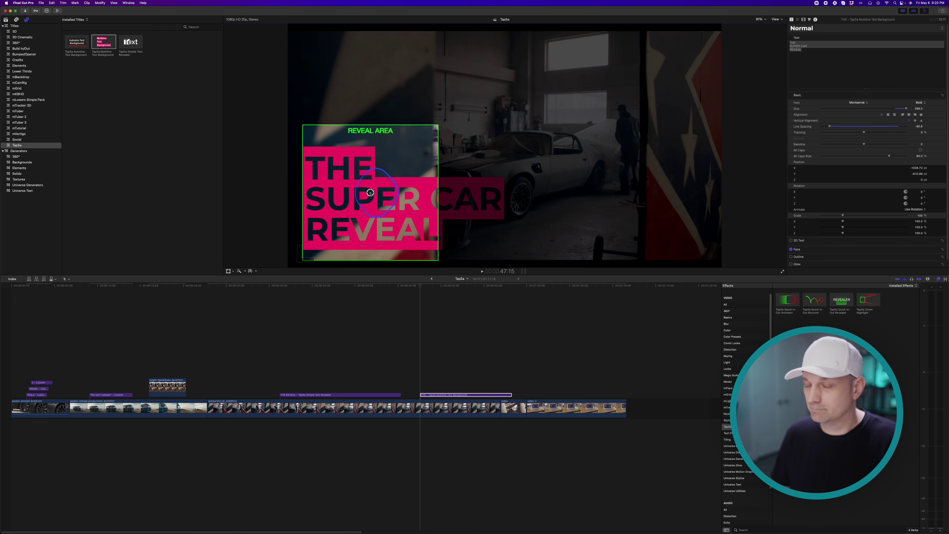
left_click_drag(856, 59, 869, 58)
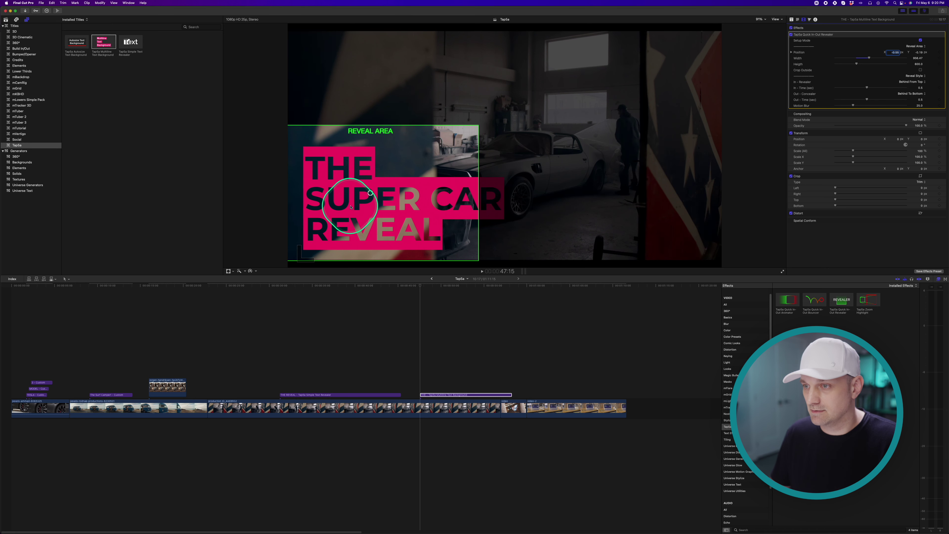
left_click_drag(370, 193, 409, 192)
left_click_drag(856, 64, 852, 64)
- Set In - Revealer to Wipe From Left, turn off Setup Mode, and preview the wipe
left_click(912, 81)
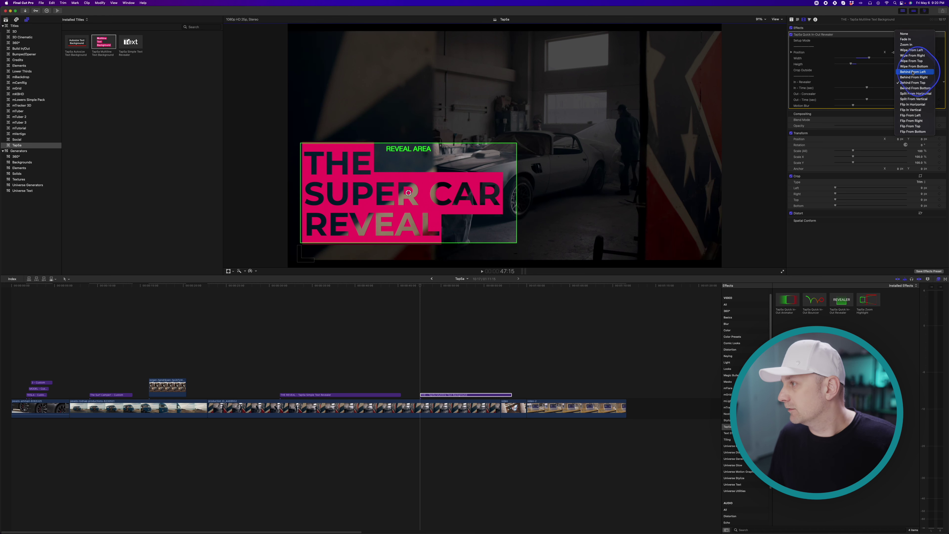
left_click(912, 50)
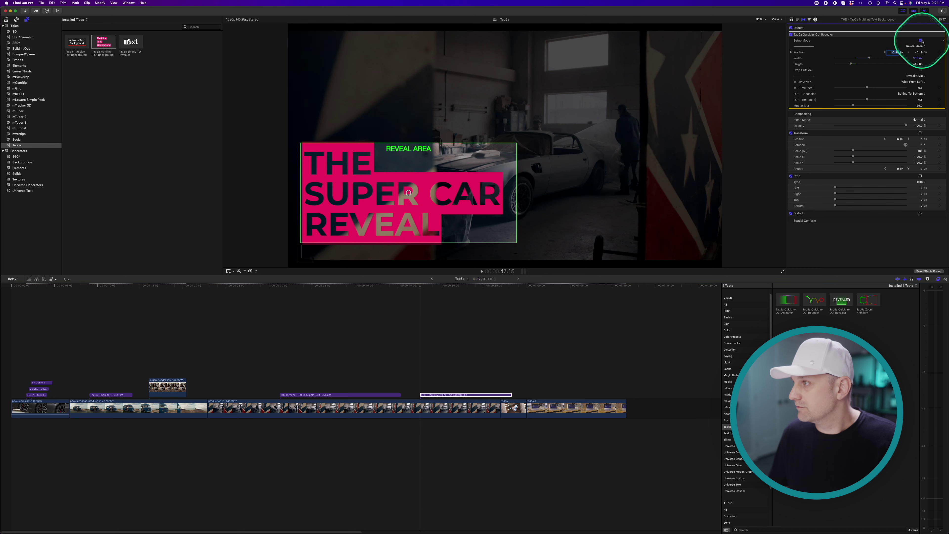
left_click(922, 40)
key("space")
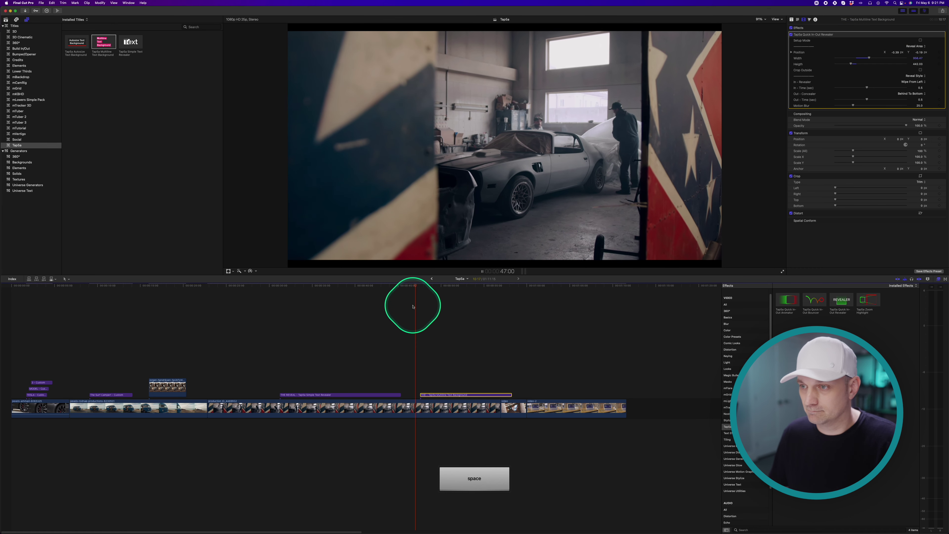
key("space")
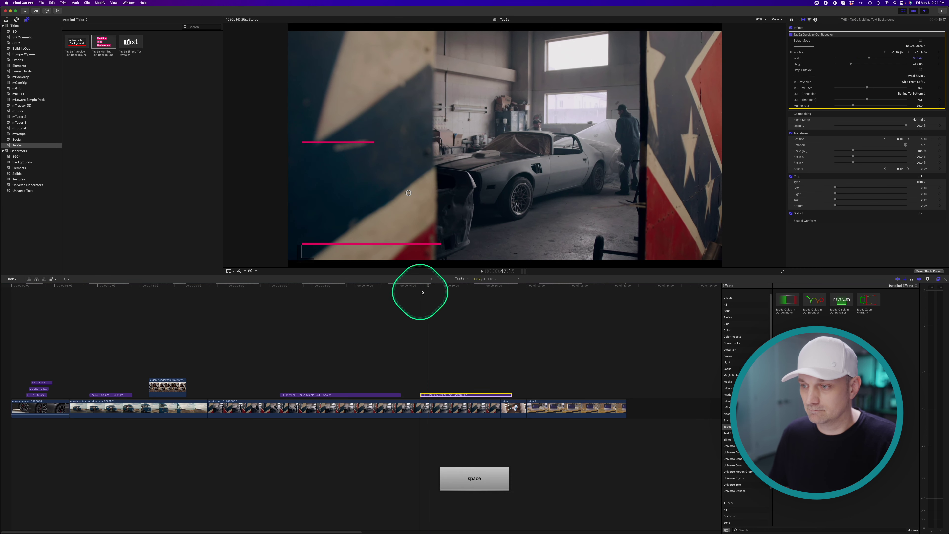
left_click(424, 288)
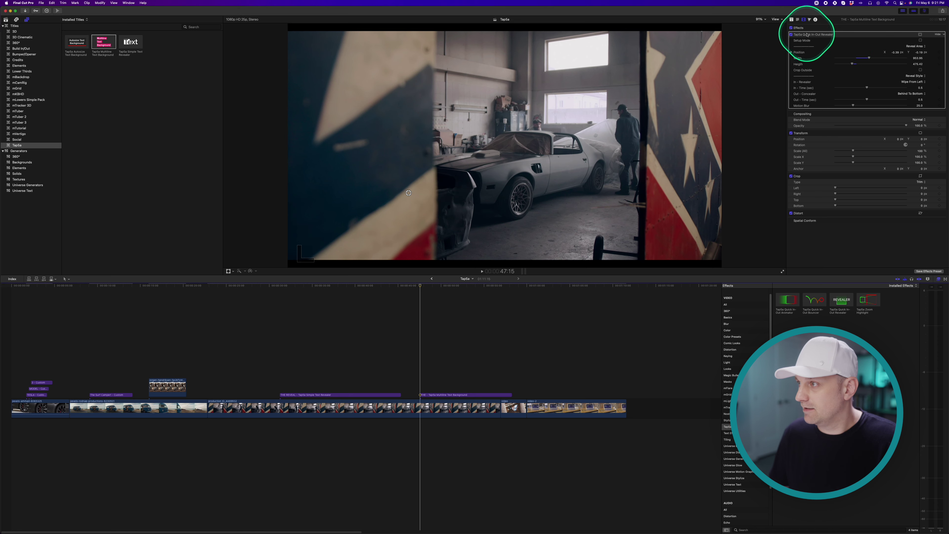
left_click(415, 285)
key("space")
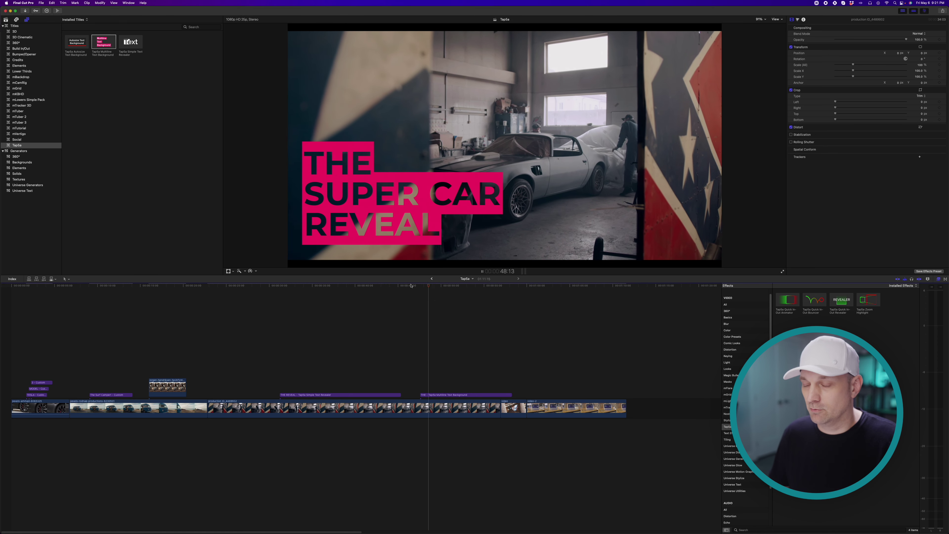
key("space")
- Uncheck Stencil Text for solid white lettering and play back the finished reveal
left_click(438, 394)
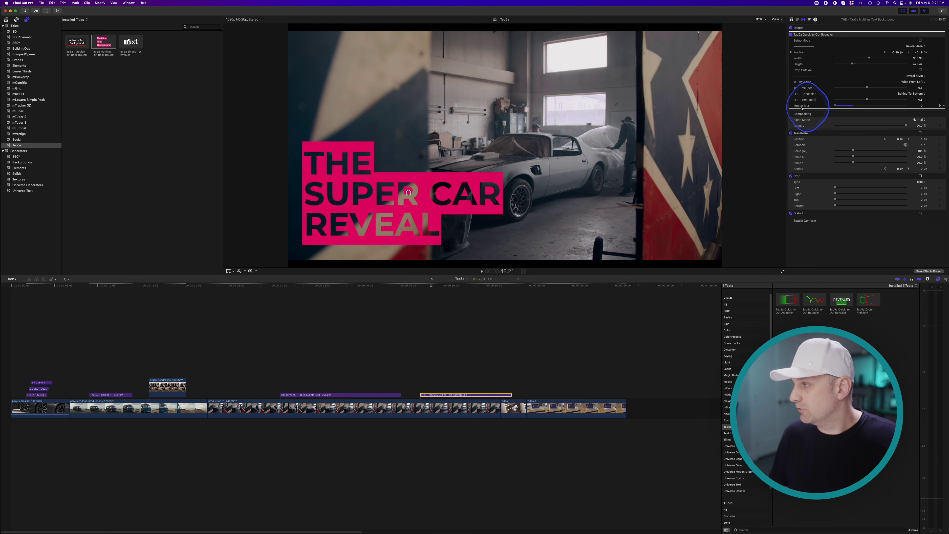
left_click_drag(455, 307, 413, 297)
key("space")
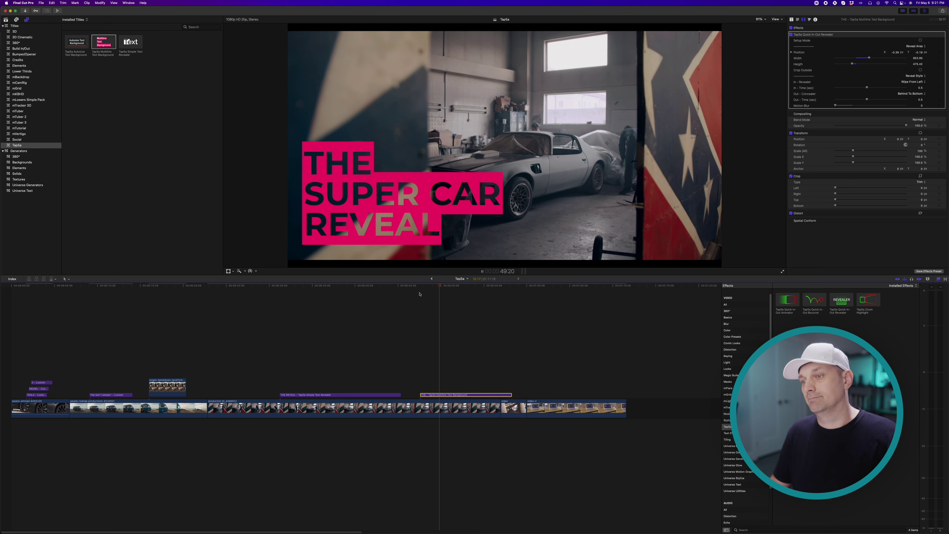
key("space")
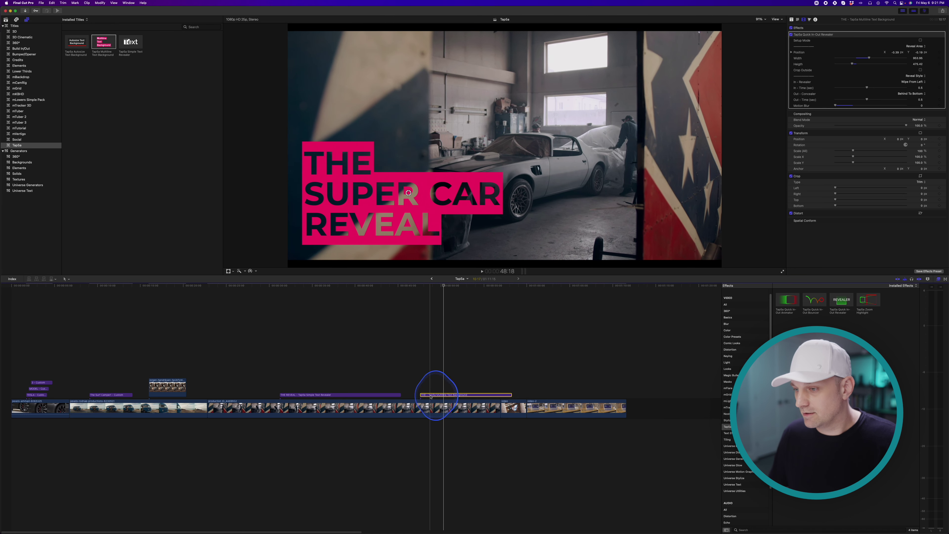
left_click(792, 19)
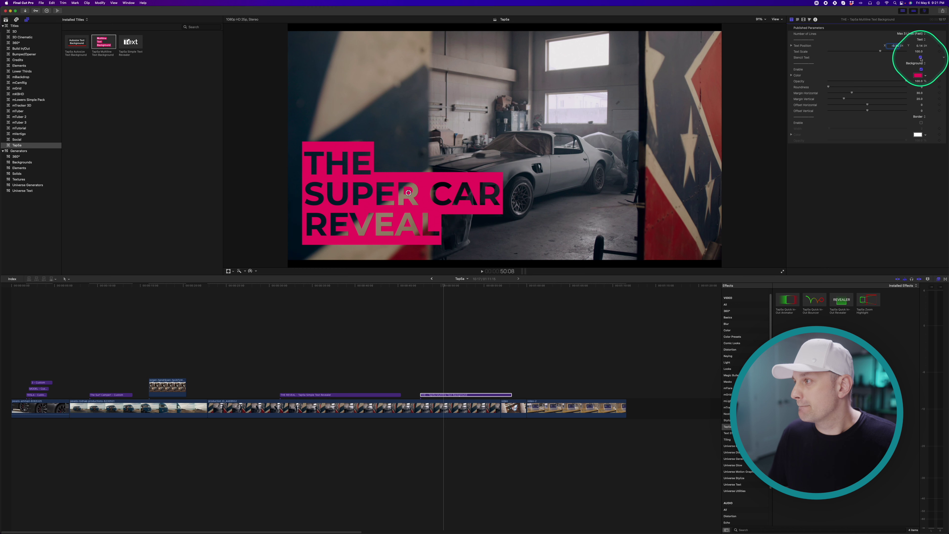
left_click(921, 58)
left_click(421, 294)
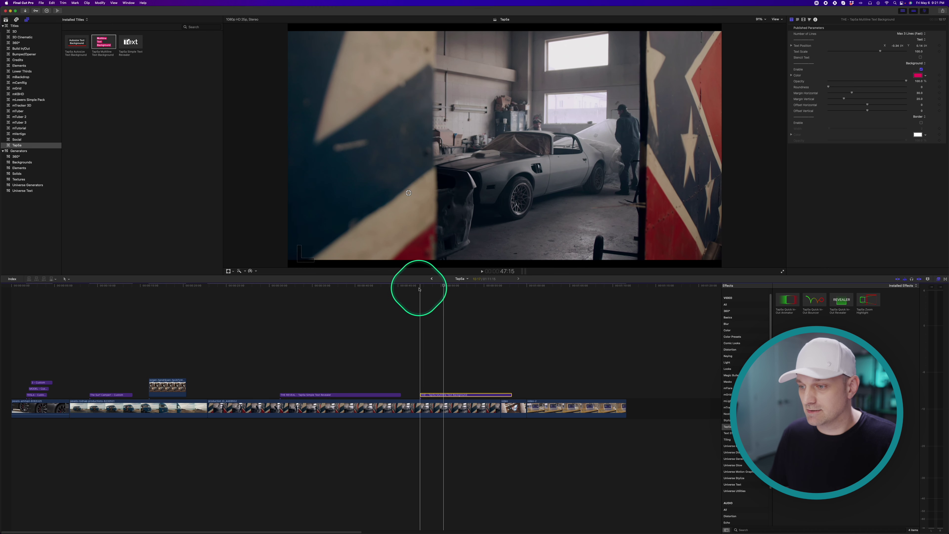
key("space")
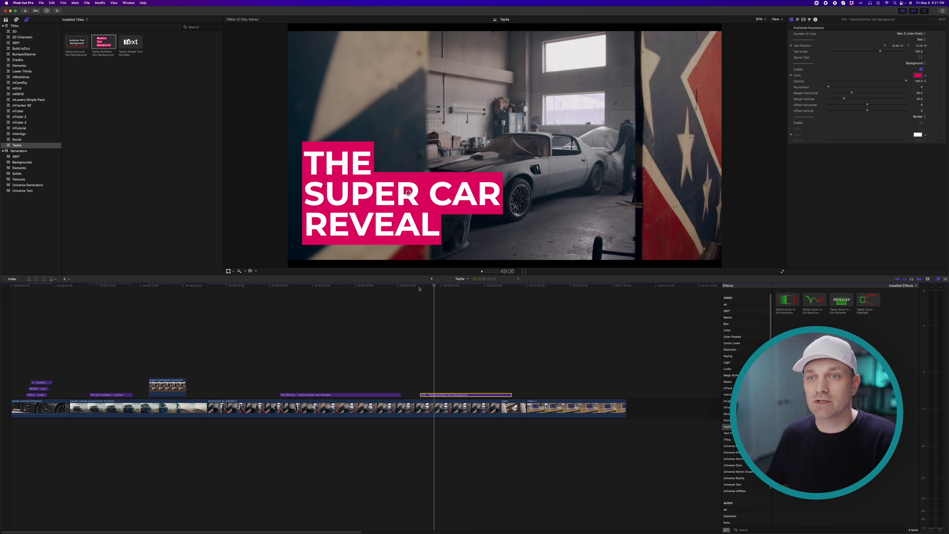
left_click(520, 285)
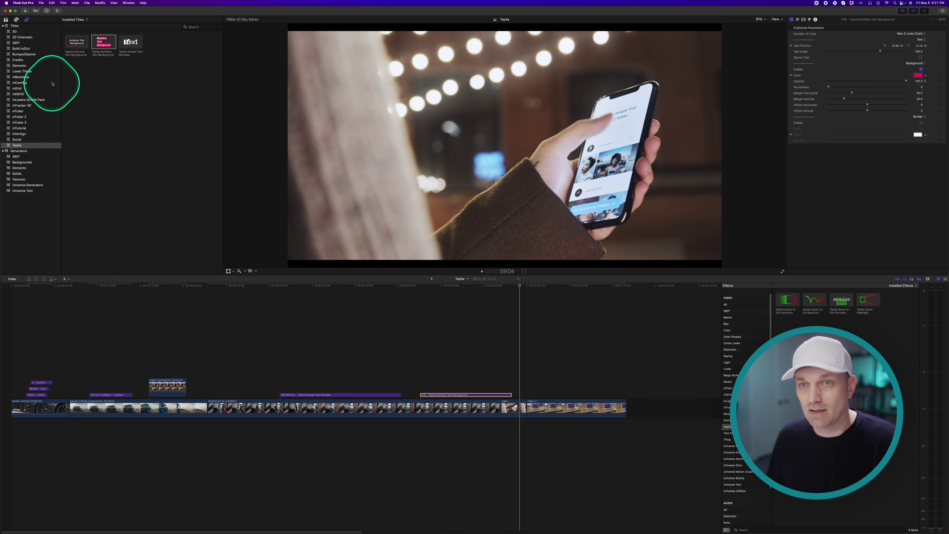
- Place an Autosize Text Background caption over the laptop footage and preview it
left_click_drag(76, 36, 542, 391)
left_click(536, 288)
key("space")
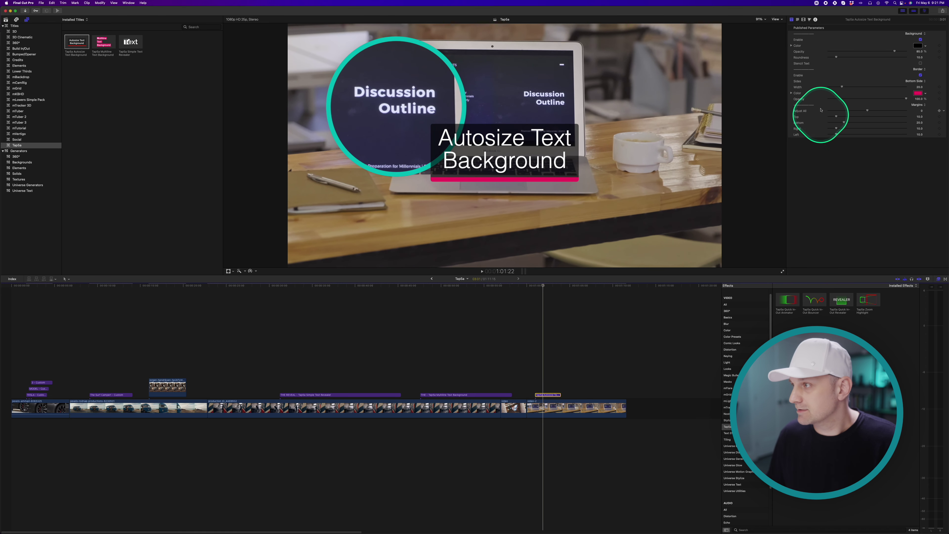
- Add the lines 'Make it as gig as you need' and 'No matter the size of the paragraph.'
left_click(798, 20)
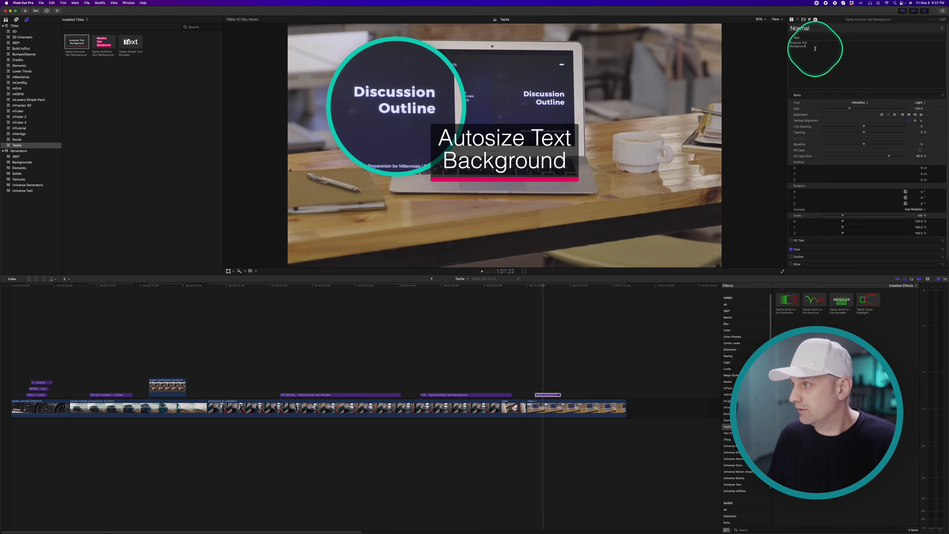
left_click(811, 45)
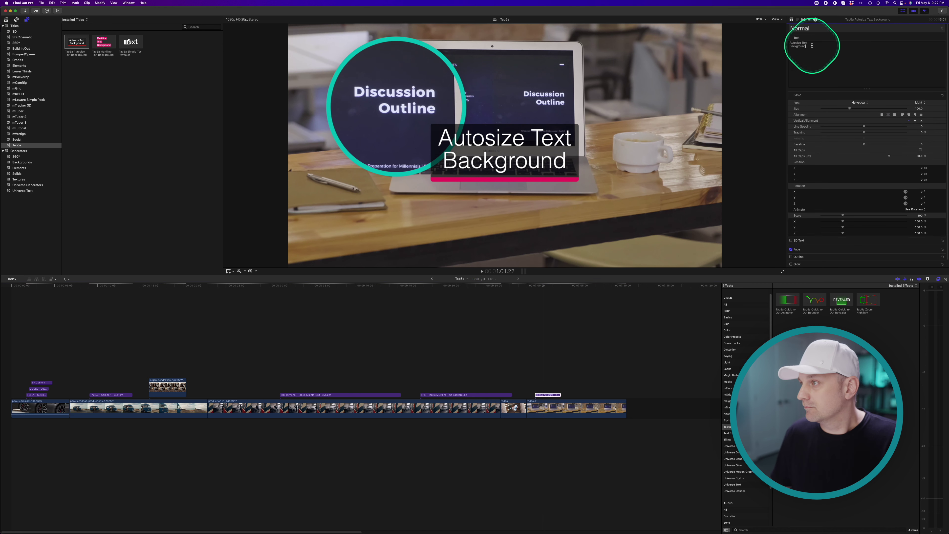
type("M")
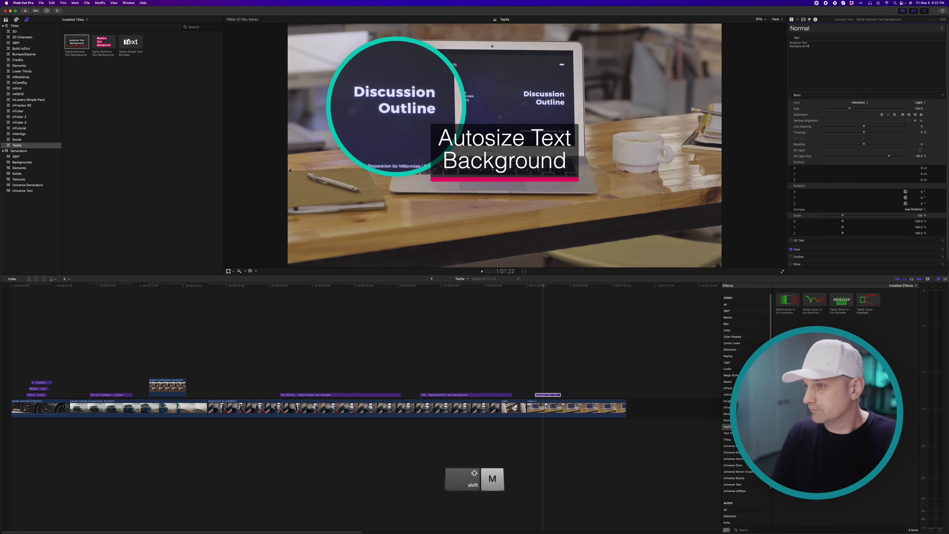
type("ake it as")
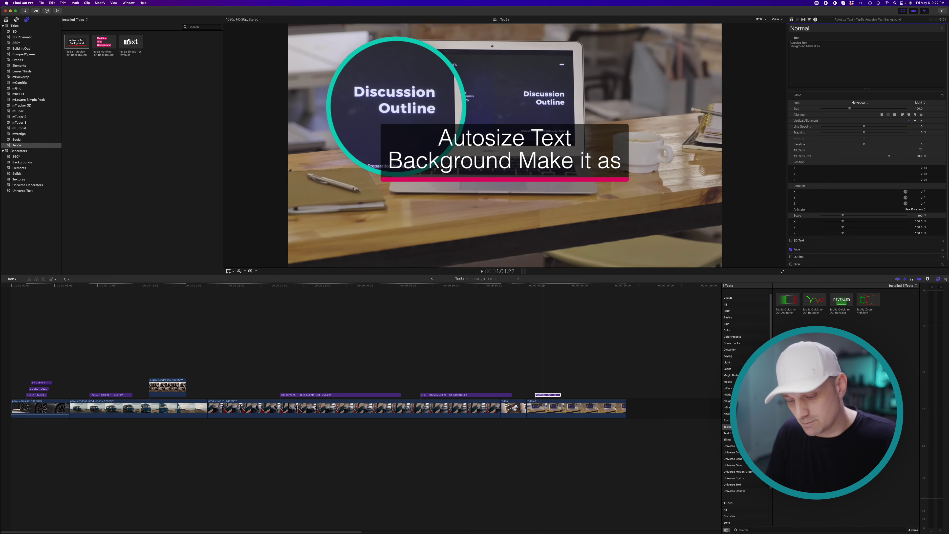
type(" g")
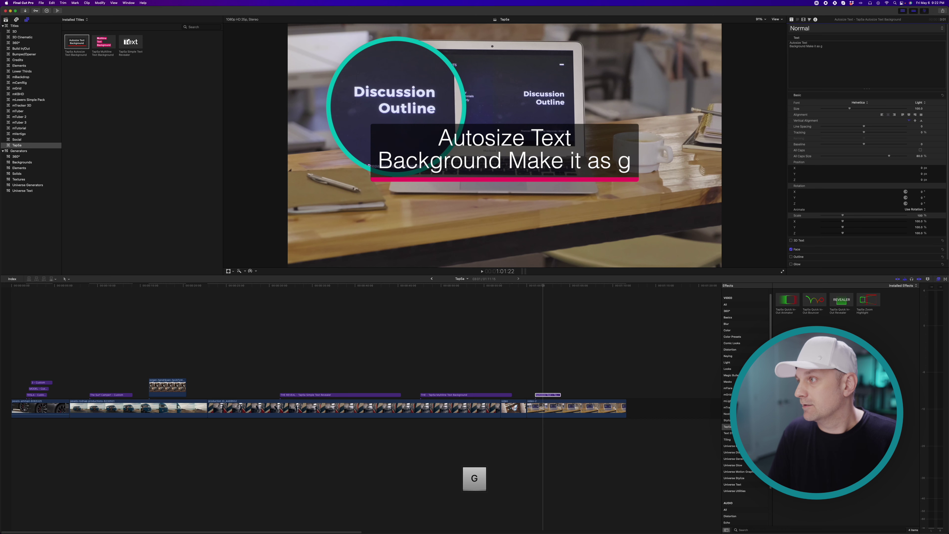
type("ig as you need")
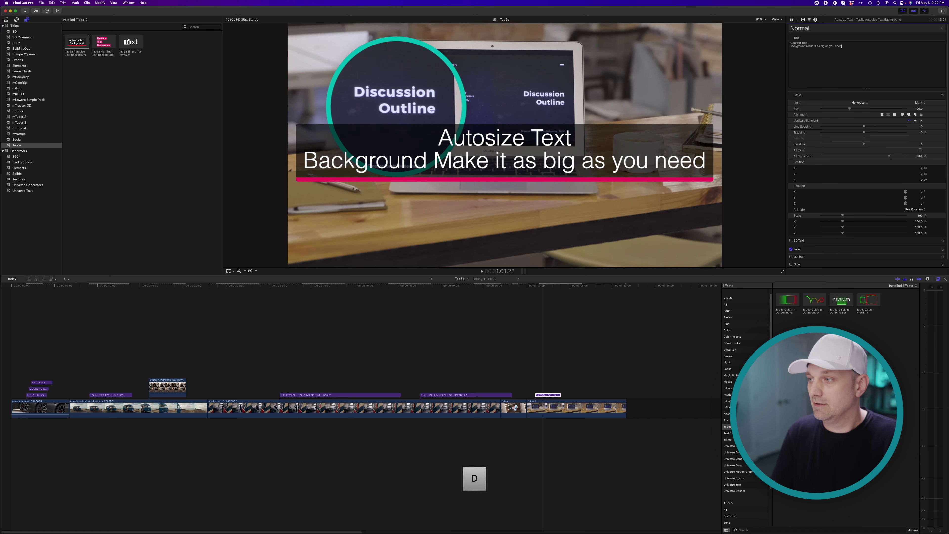
key("Return")
type("No matter the si")
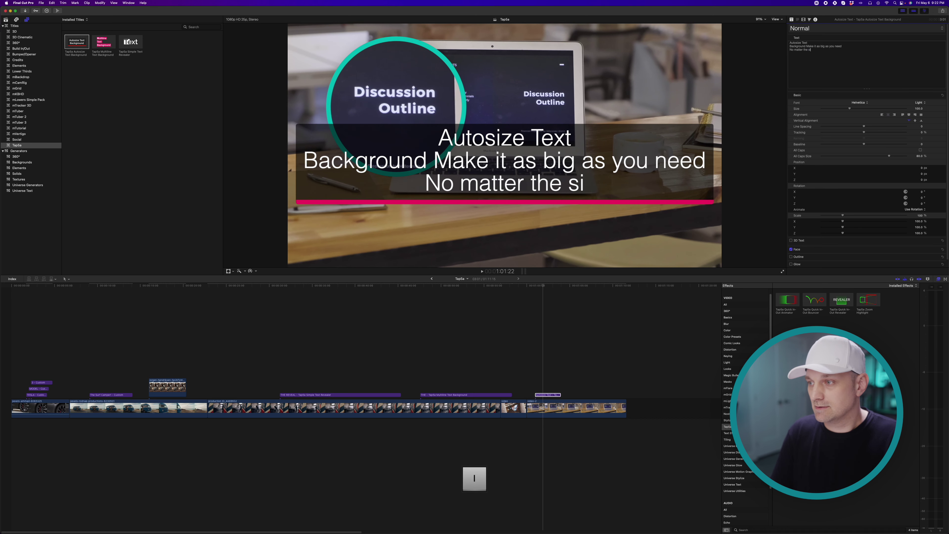
type("ze of the paragraph")
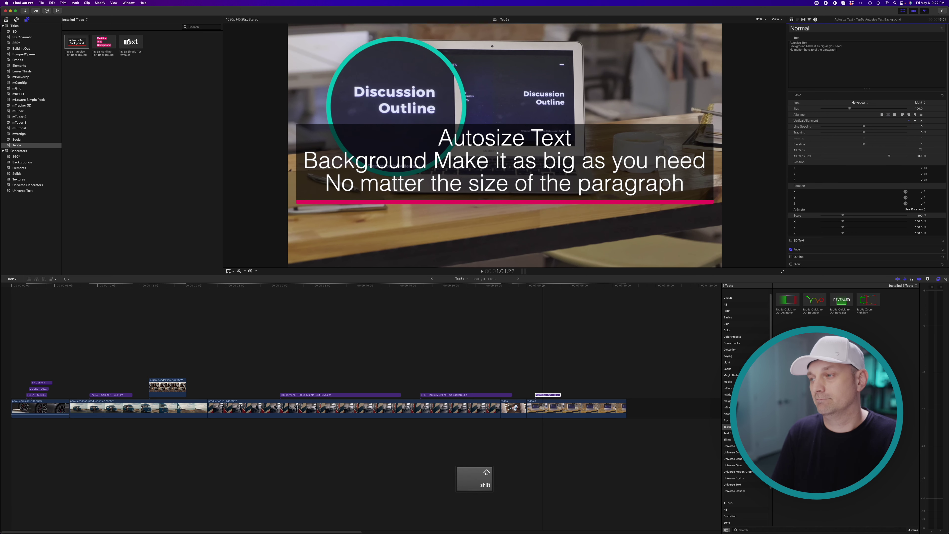
type(".")
- Left-align all caption text, set the font to Montserrat, and reduce size to 79.7
key("super+a")
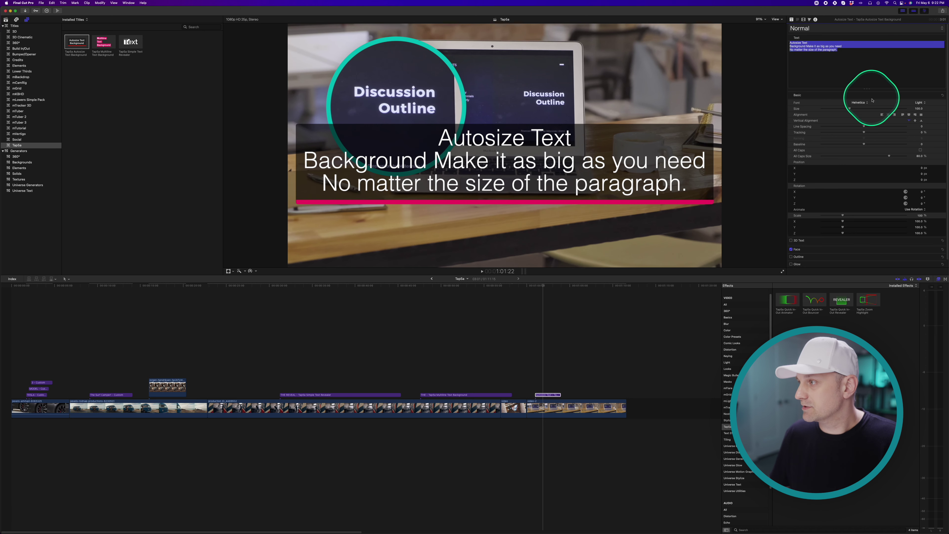
left_click(882, 116)
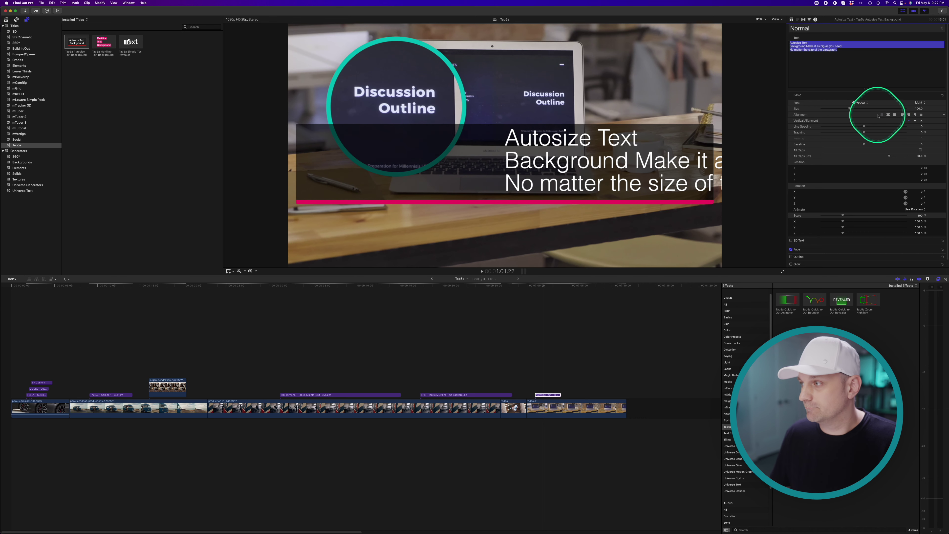
left_click_drag(568, 163, 369, 161)
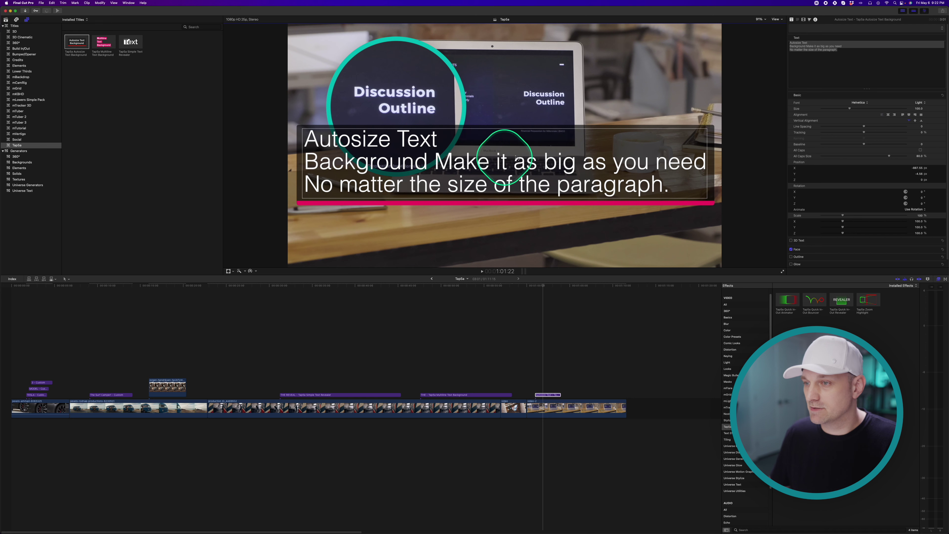
left_click(858, 102)
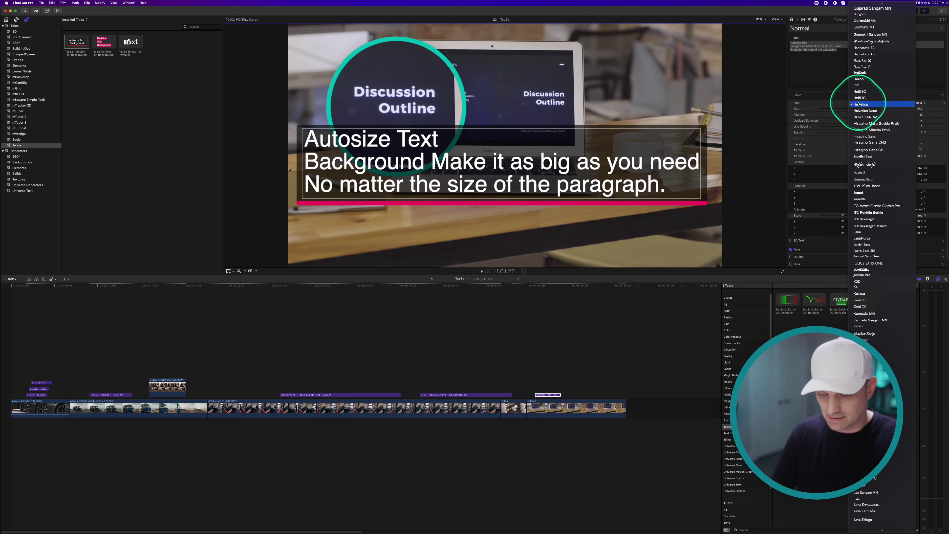
type("mont")
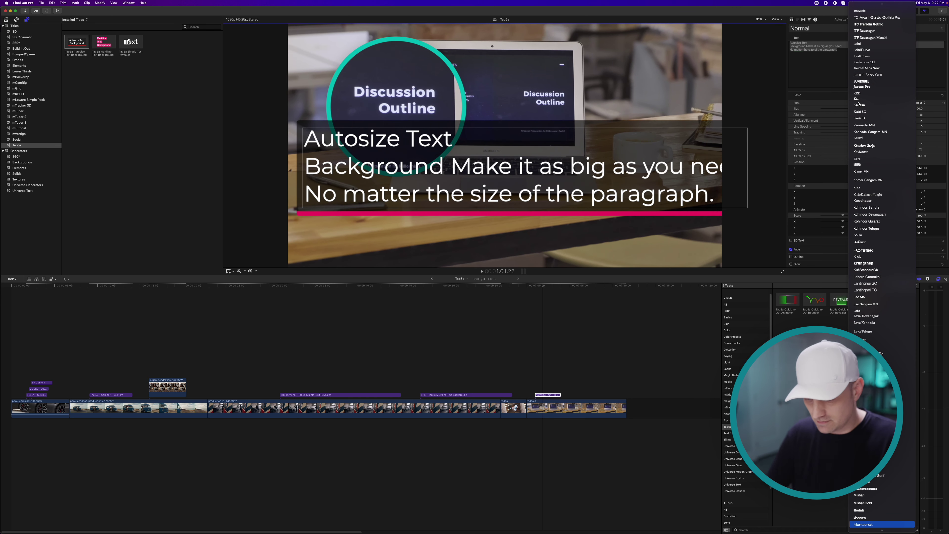
key("Up")
key("Down")
key("Return")
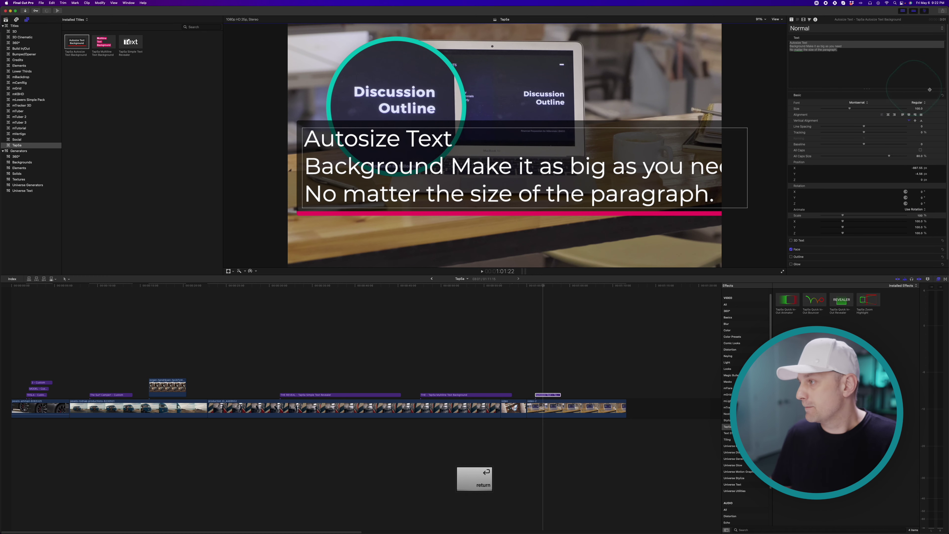
left_click_drag(851, 110, 844, 110)
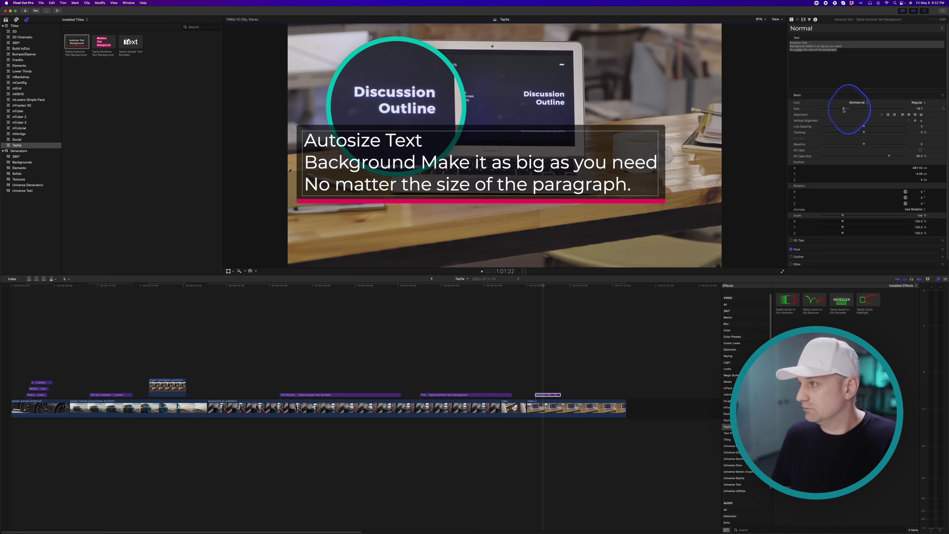
left_click(792, 19)
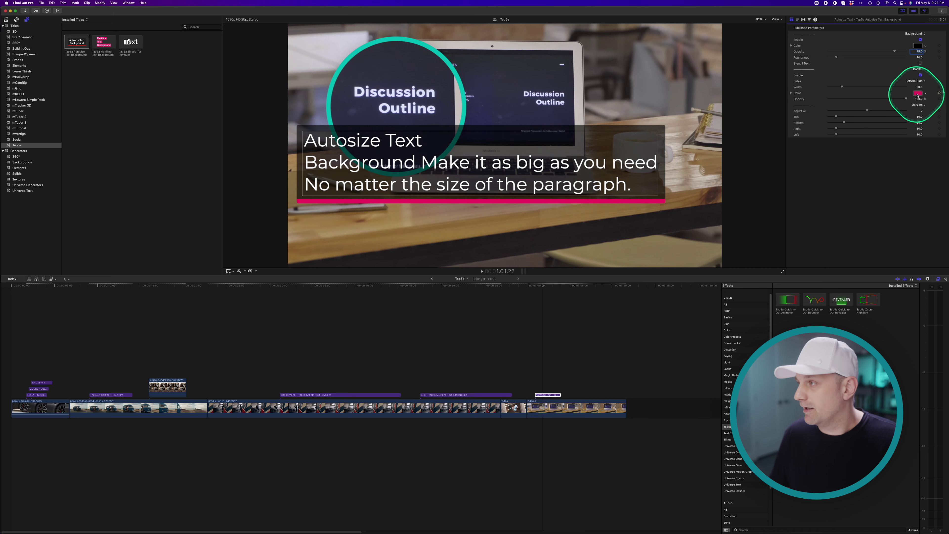
- Increase background roundness, set opacity to 100%, and move the caption lower
left_click_drag(837, 56, 838, 58)
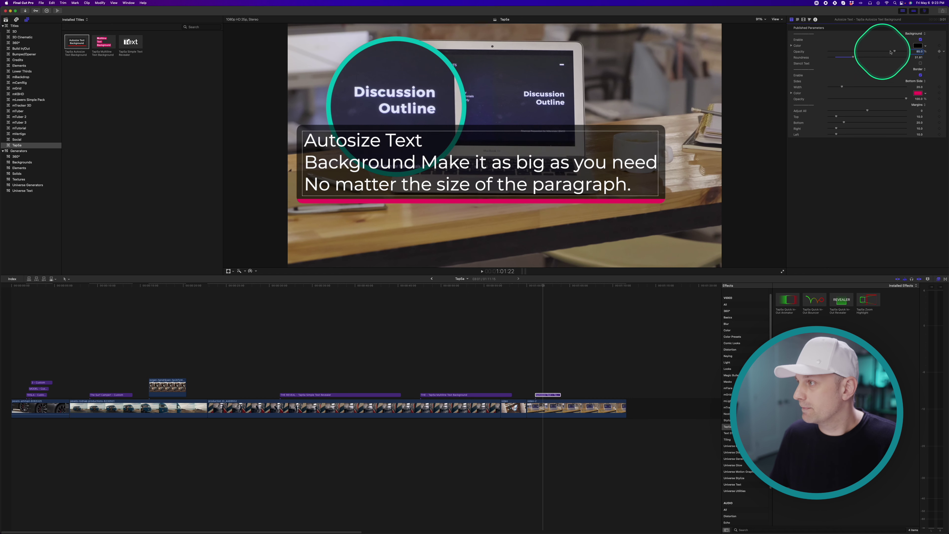
mouse_move(893, 51)
left_mouse_down()
mouse_move(914, 50)
mouse_move(875, 51)
mouse_move(912, 52)
mouse_move(895, 51)
left_mouse_up()
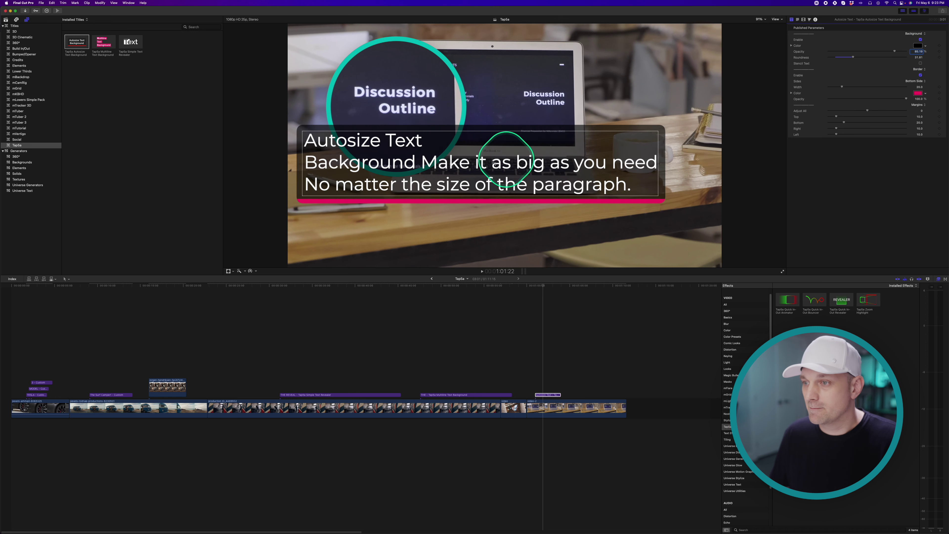
left_click_drag(459, 163, 456, 215)
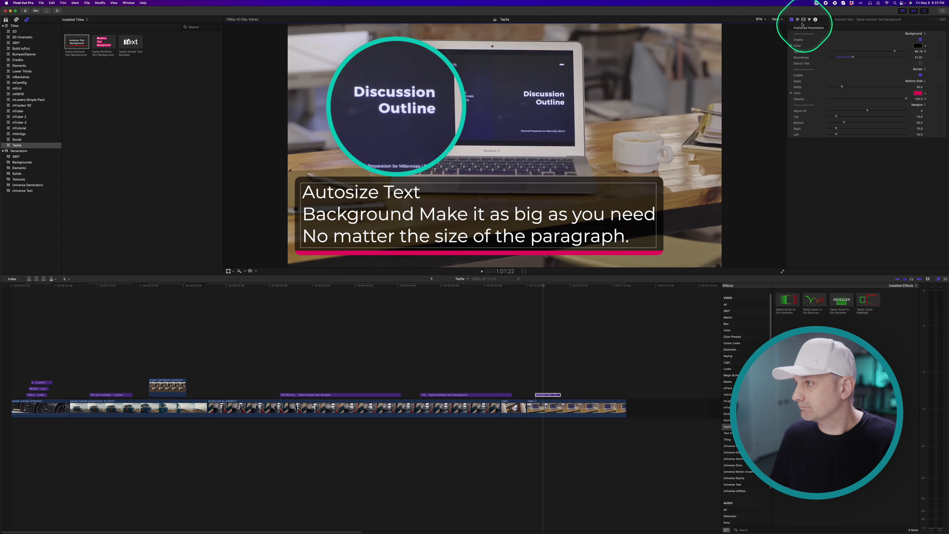
left_click(920, 63)
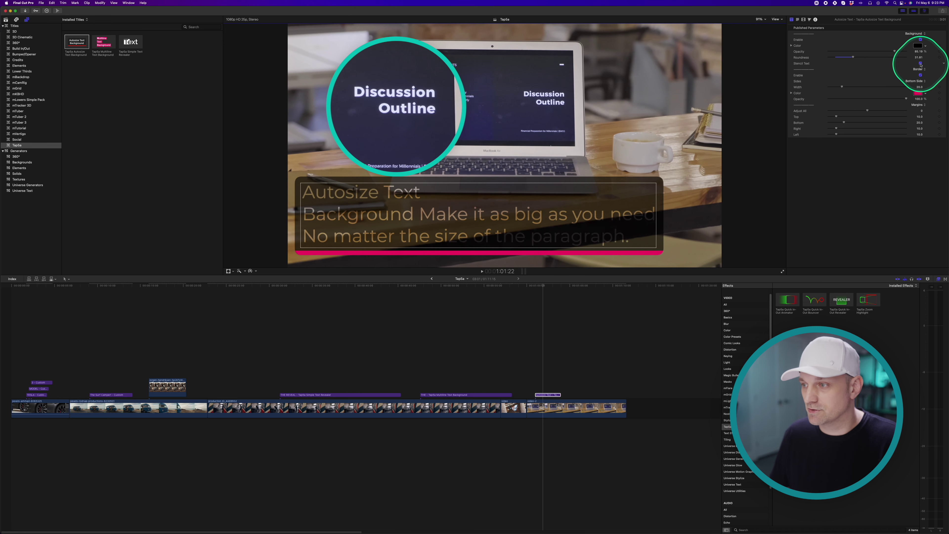
left_click_drag(898, 54, 917, 51)
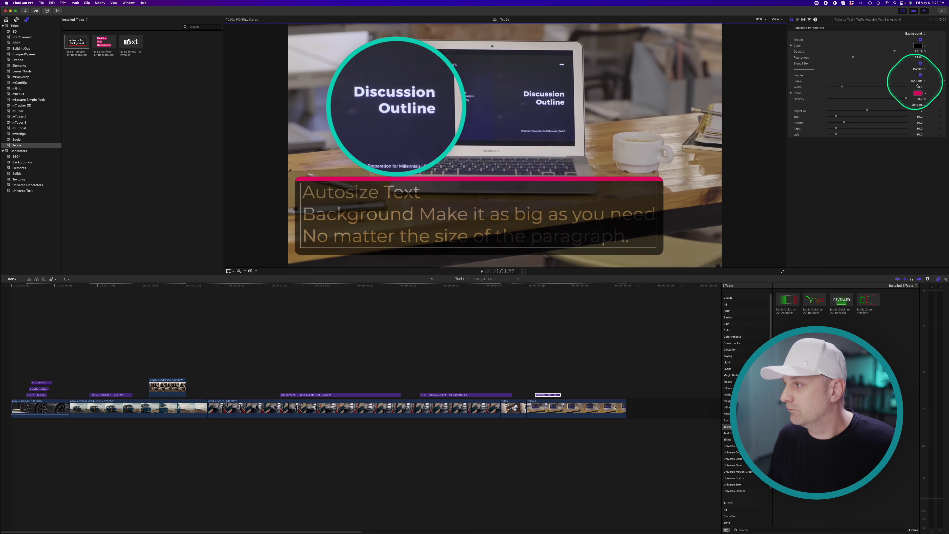
- Limit the pink border to the Bottom Side and turn Stencil Text back off
left_click(919, 81)
left_click(918, 77)
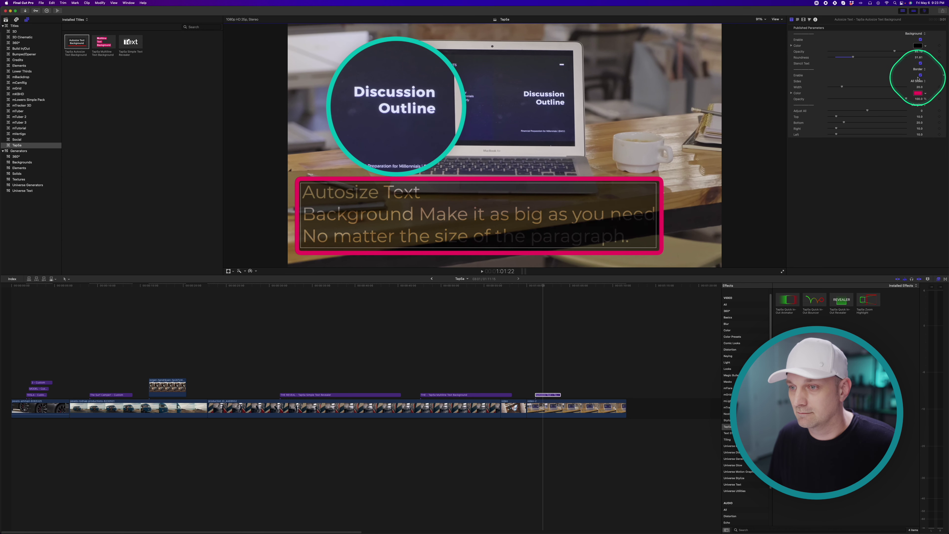
left_click(918, 82)
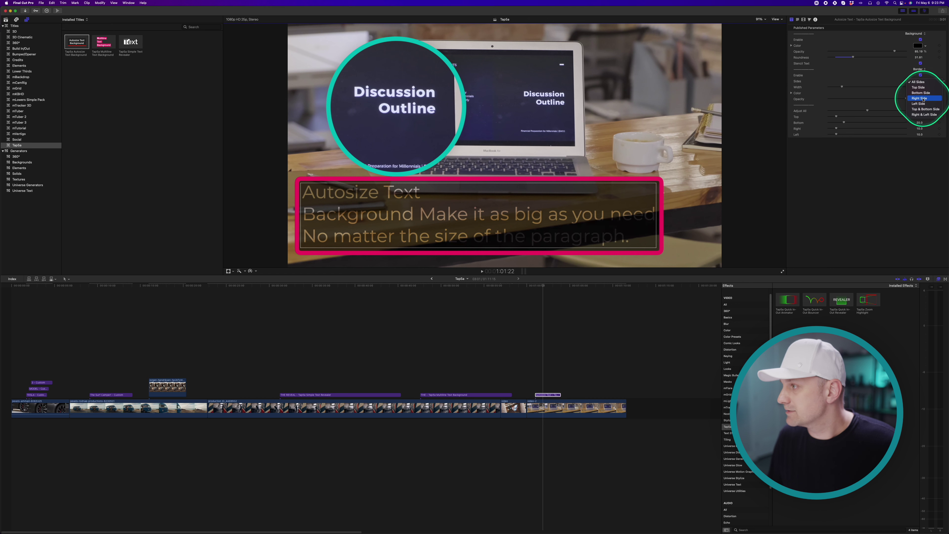
left_click(921, 93)
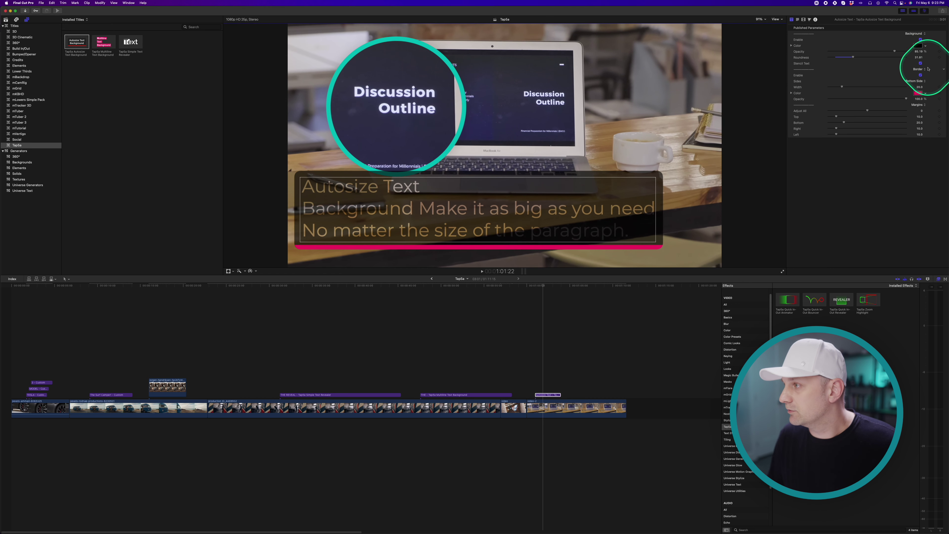
left_click(920, 63)
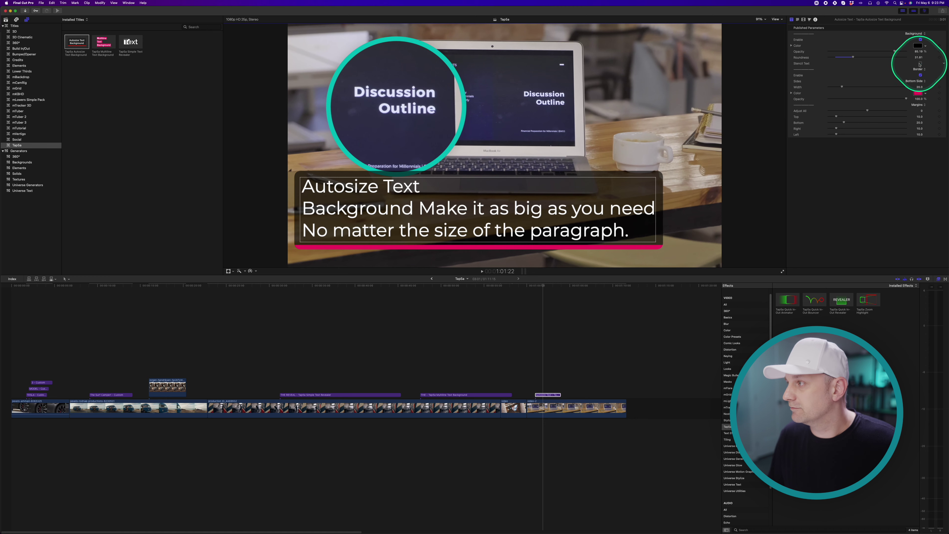
- Shrink the caption text to 54.1, shift it down-right, and apply the Tap5a Quick In-Out Bouncer effect
left_click(798, 19)
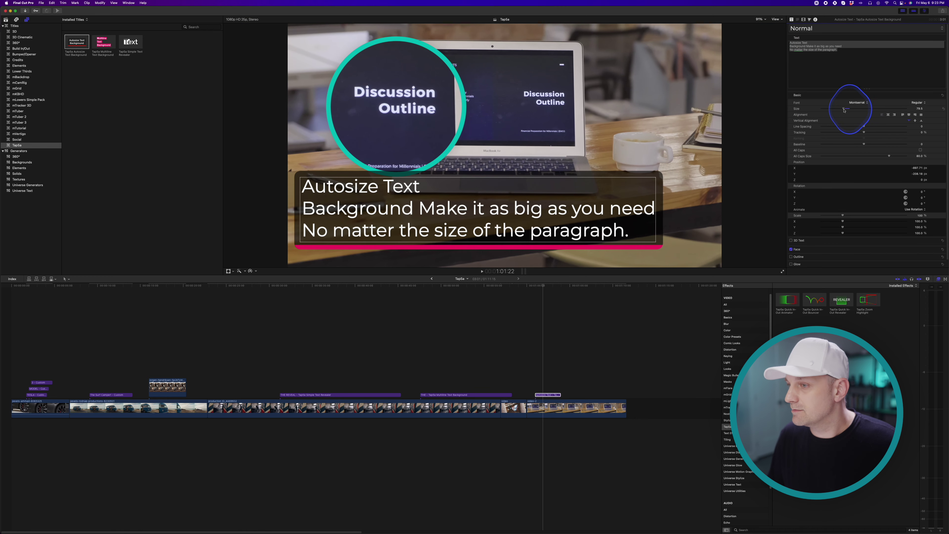
left_click_drag(845, 109, 836, 109)
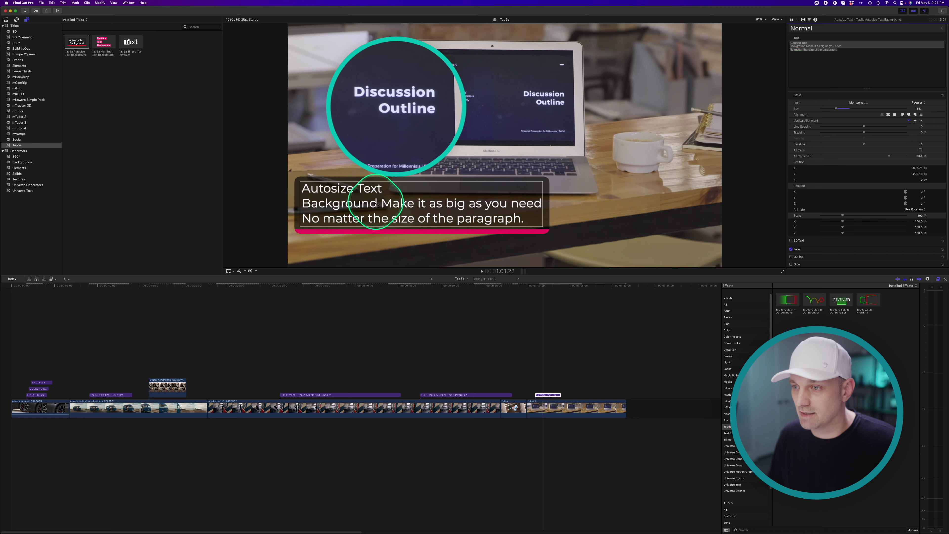
left_click_drag(355, 187, 381, 220)
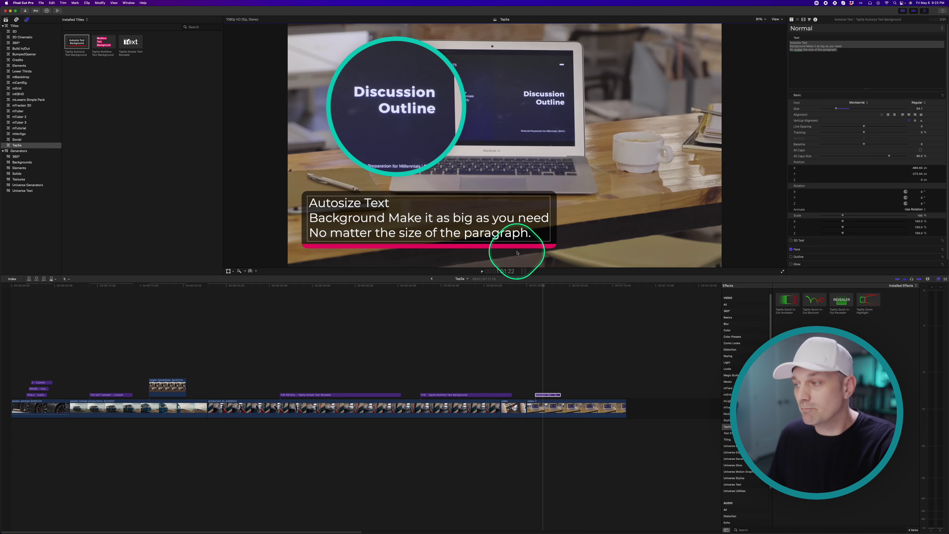
left_click_drag(813, 305, 548, 397)
key("space")
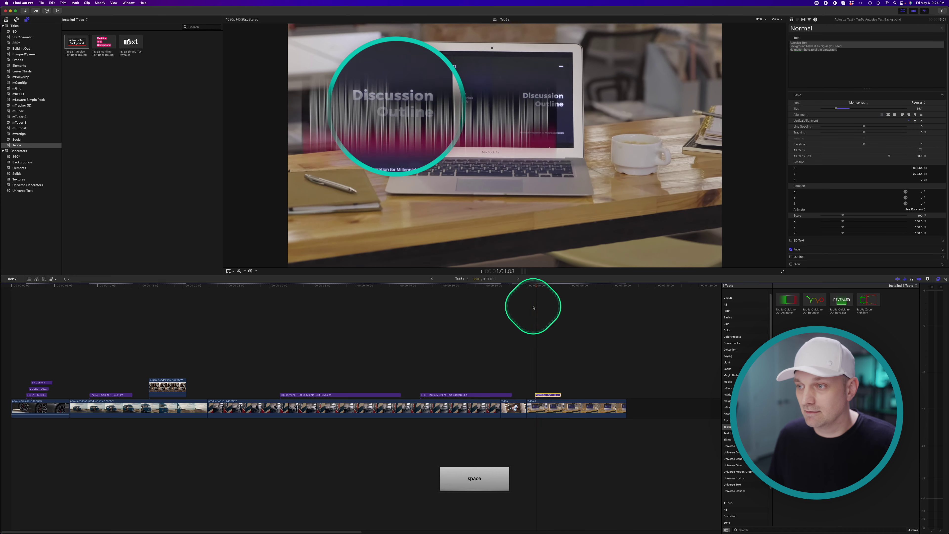
key("space")
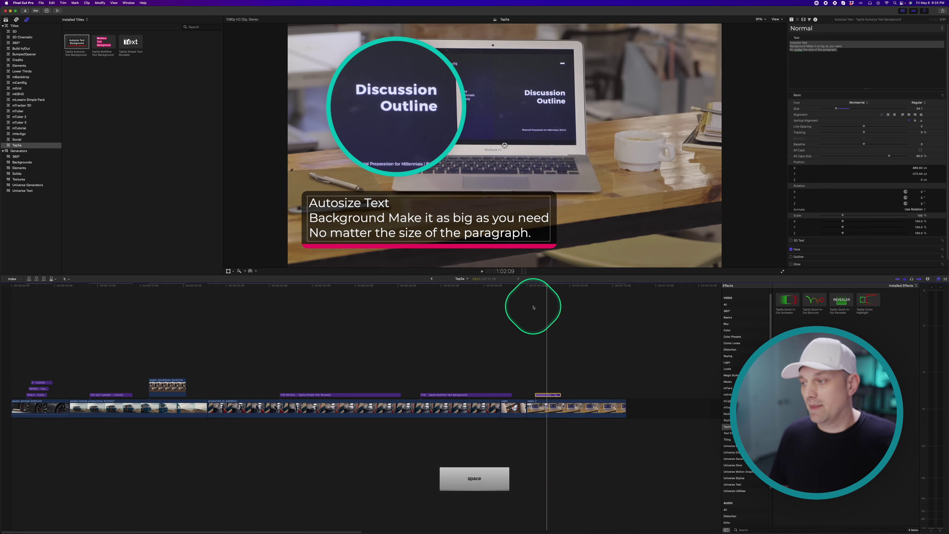